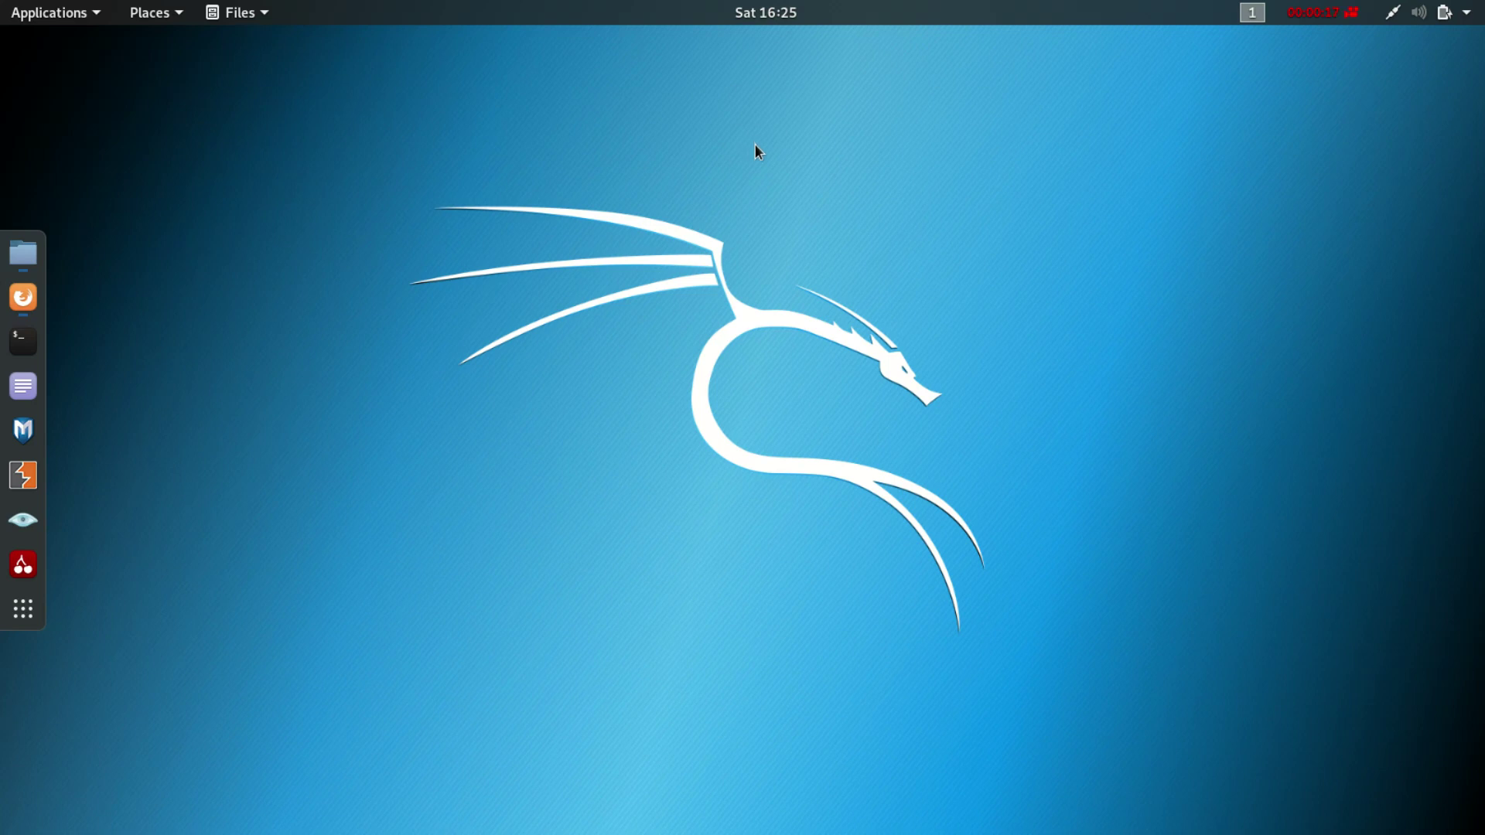
# Step: Check the current date, calendar and notifications from the clock, then close them
pyautogui.click(771, 14)
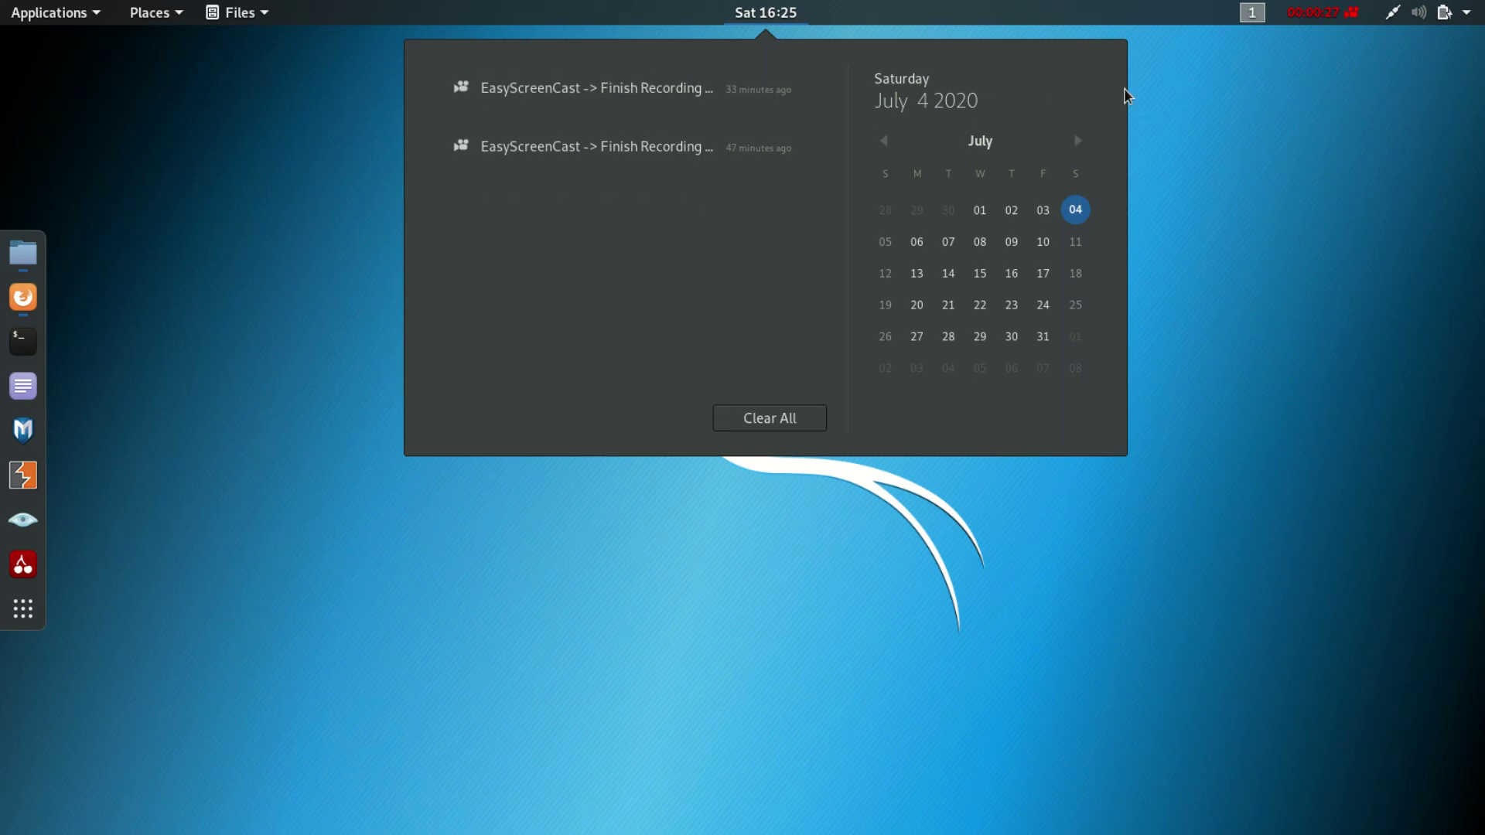
pyautogui.click(1149, 100)
pyautogui.click(805, 12)
pyautogui.click(1209, 160)
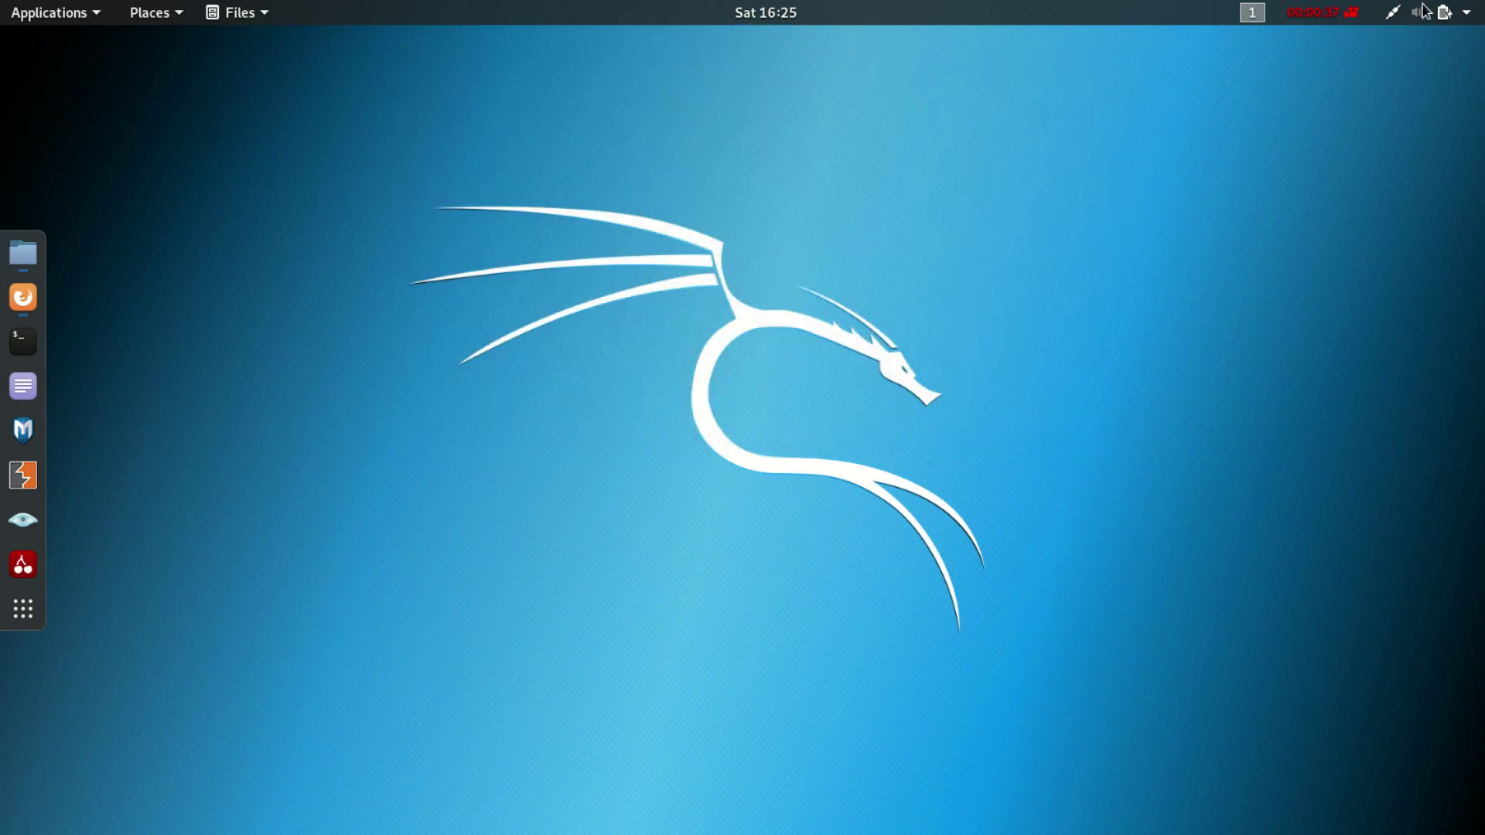
# Step: Open the system settings and return from the Details section to the main category list
pyautogui.click(1467, 13)
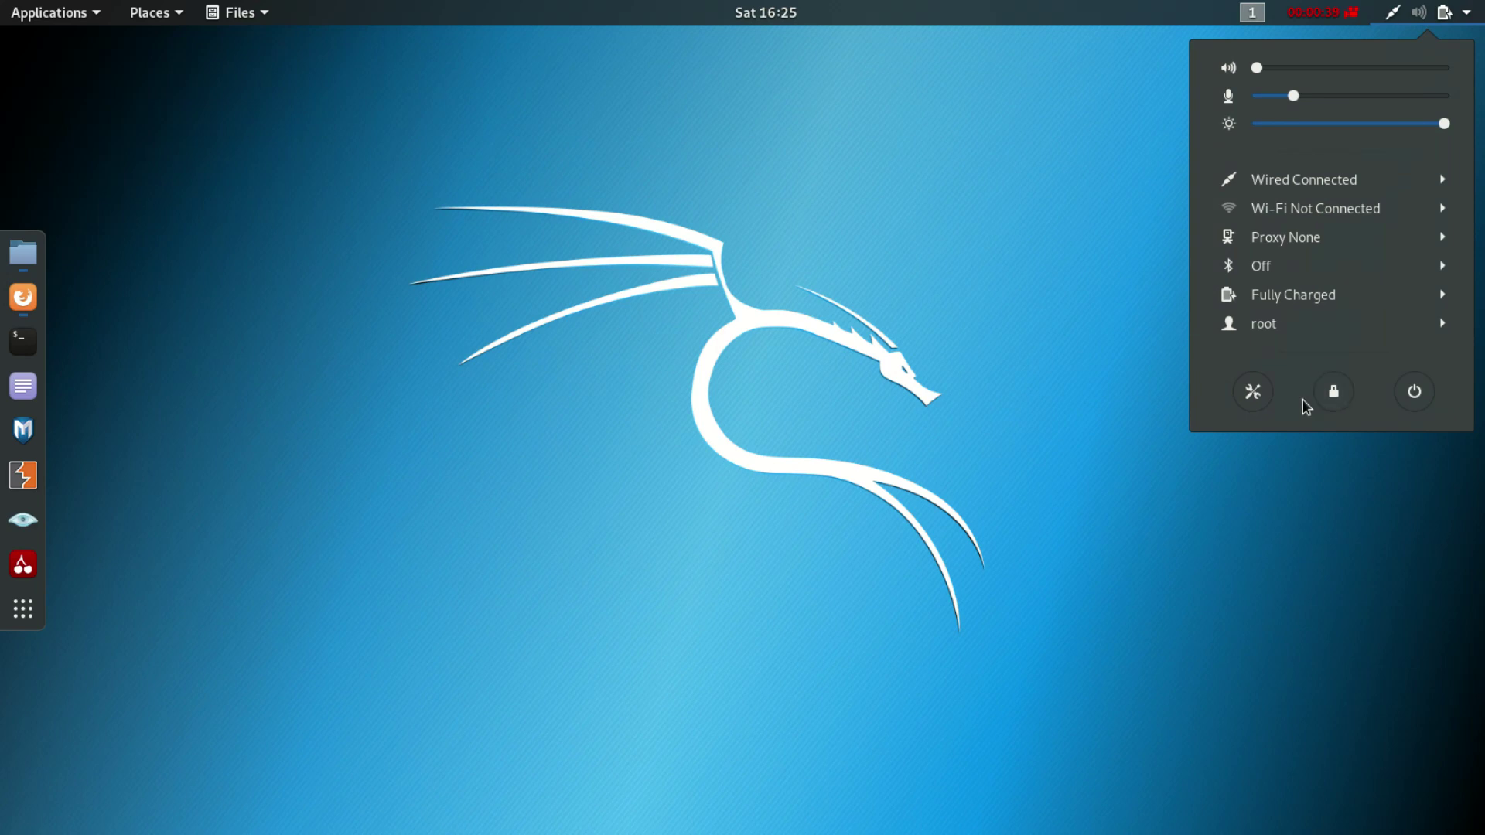
pyautogui.click(1253, 392)
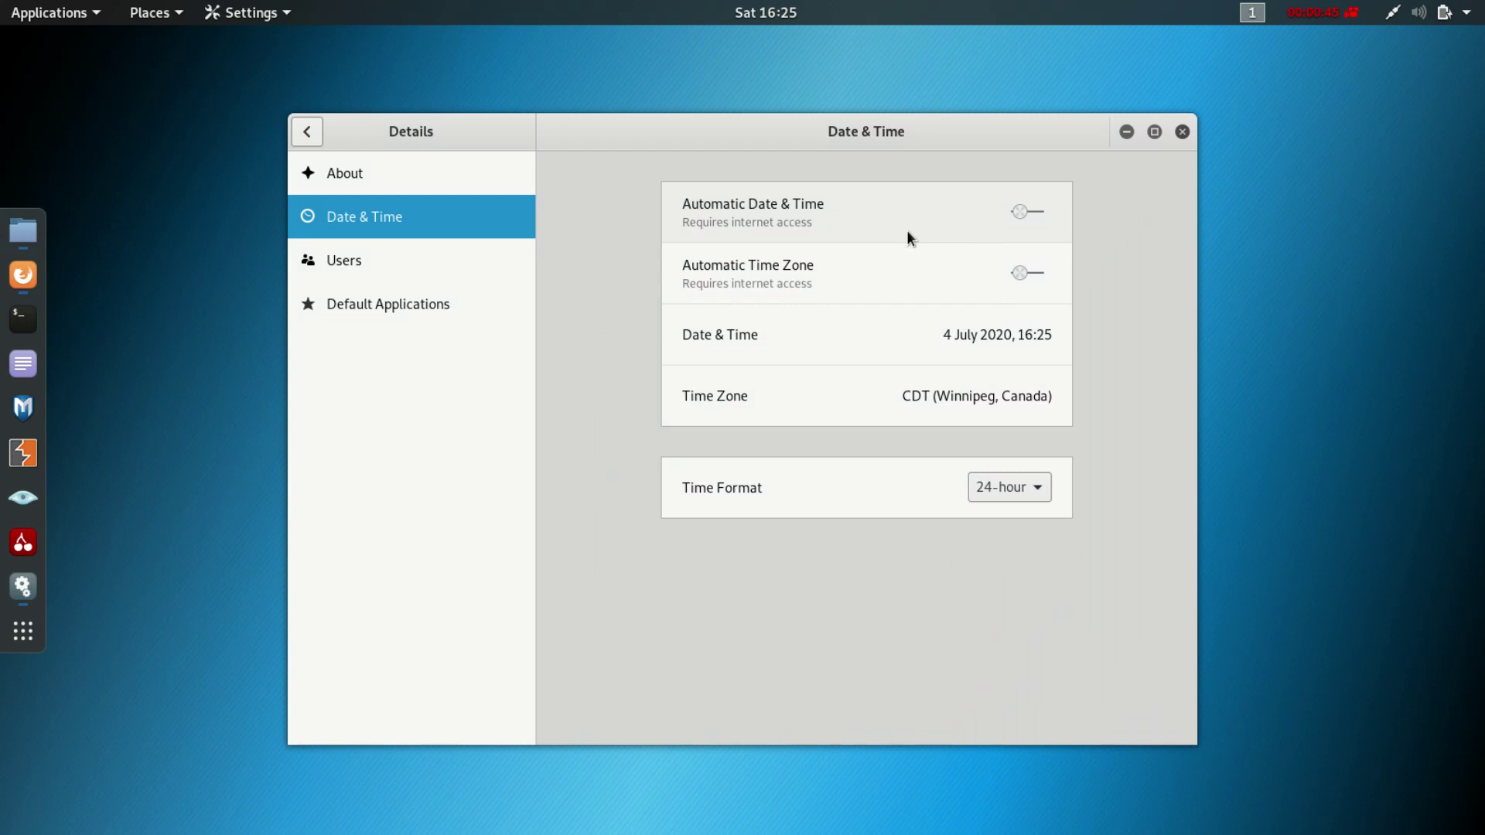
pyautogui.click(345, 271)
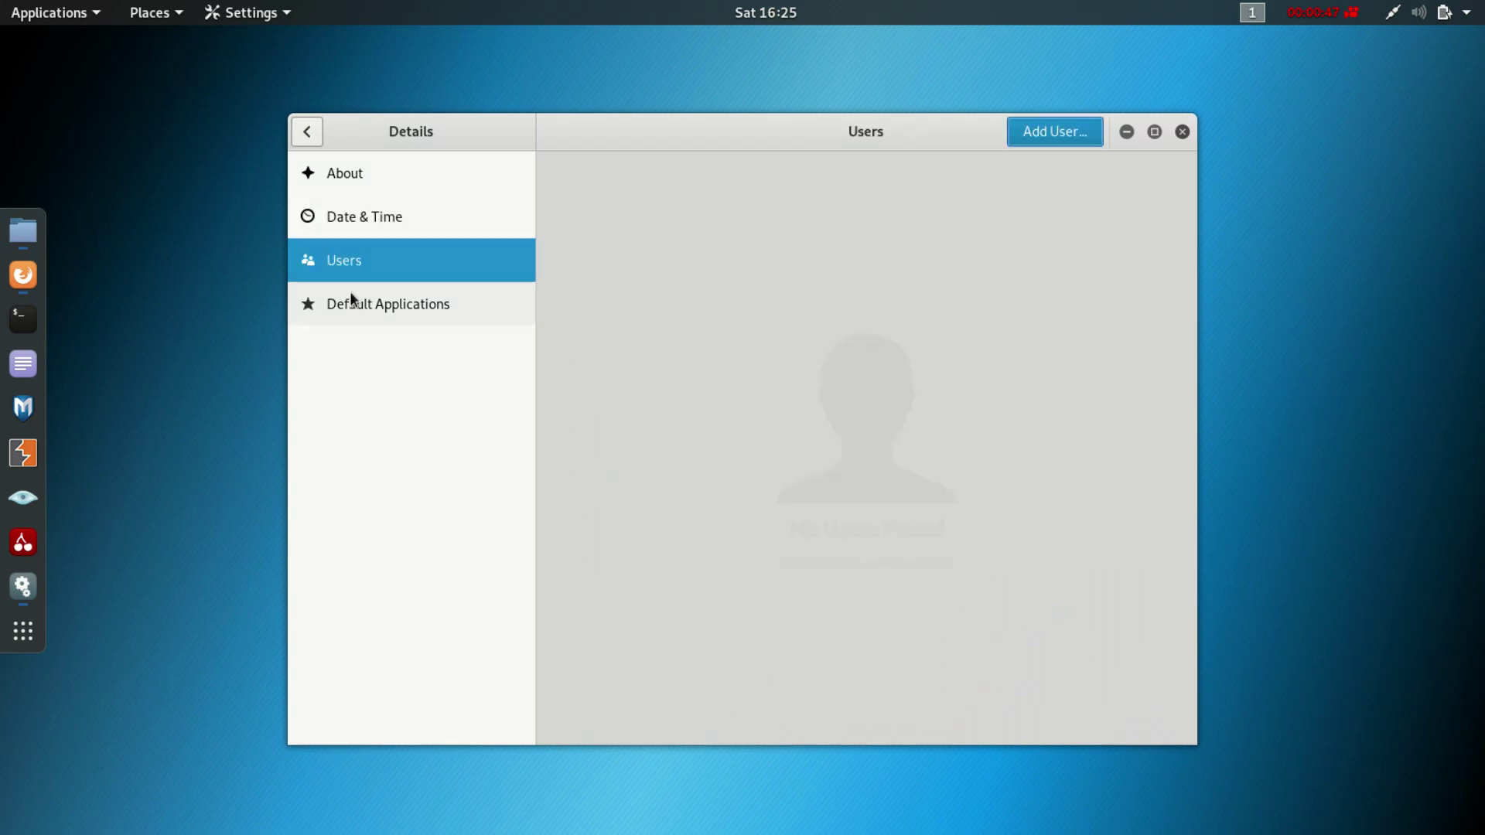
pyautogui.click(360, 314)
pyautogui.click(314, 133)
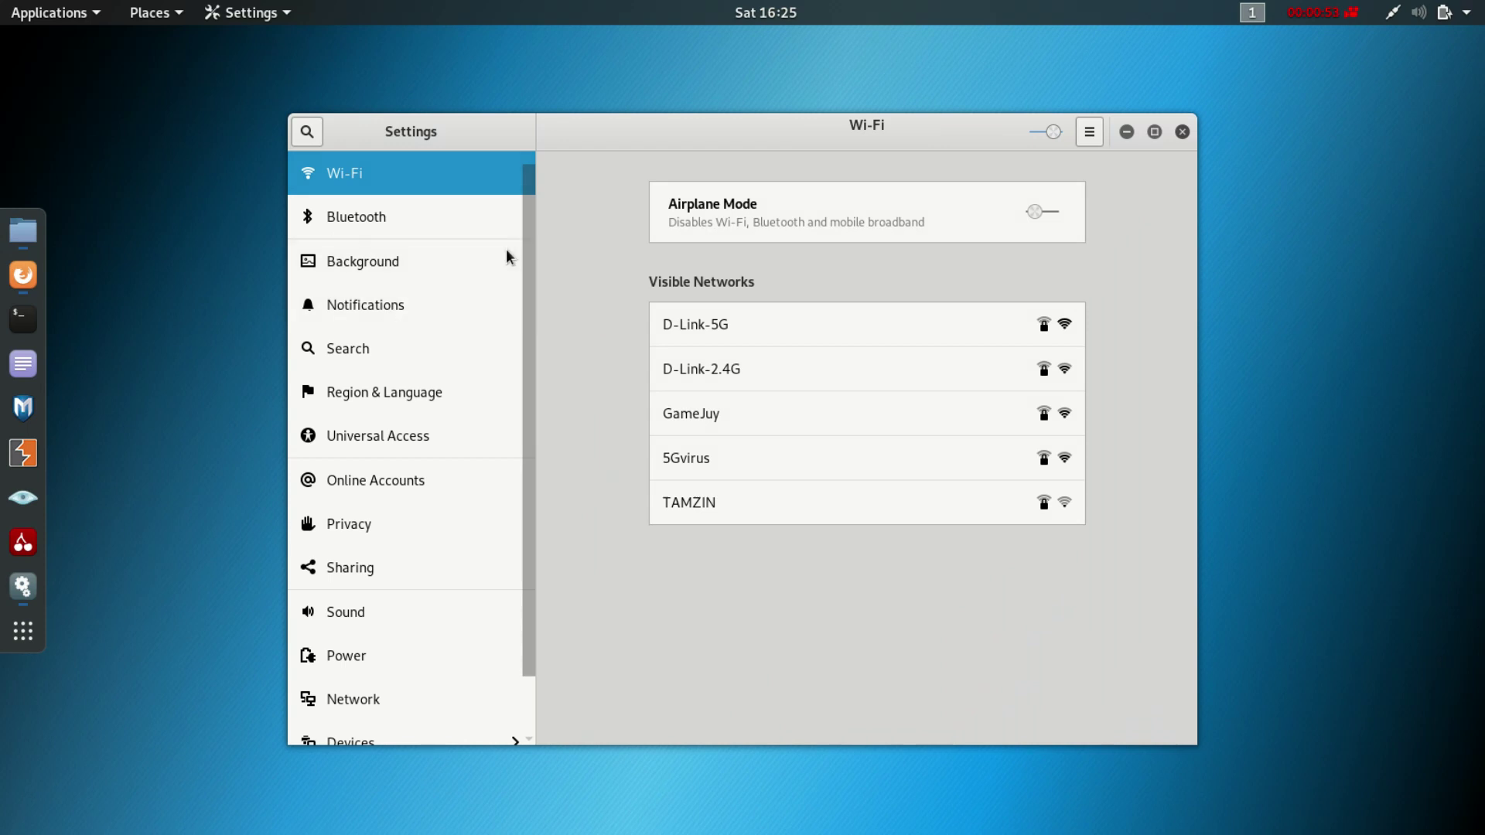
# Step: Open the Date & Time settings under Details
pyautogui.moveTo(530, 215); pyautogui.dragTo(532, 266)
pyautogui.moveTo(531, 349); pyautogui.dragTo(537, 204)
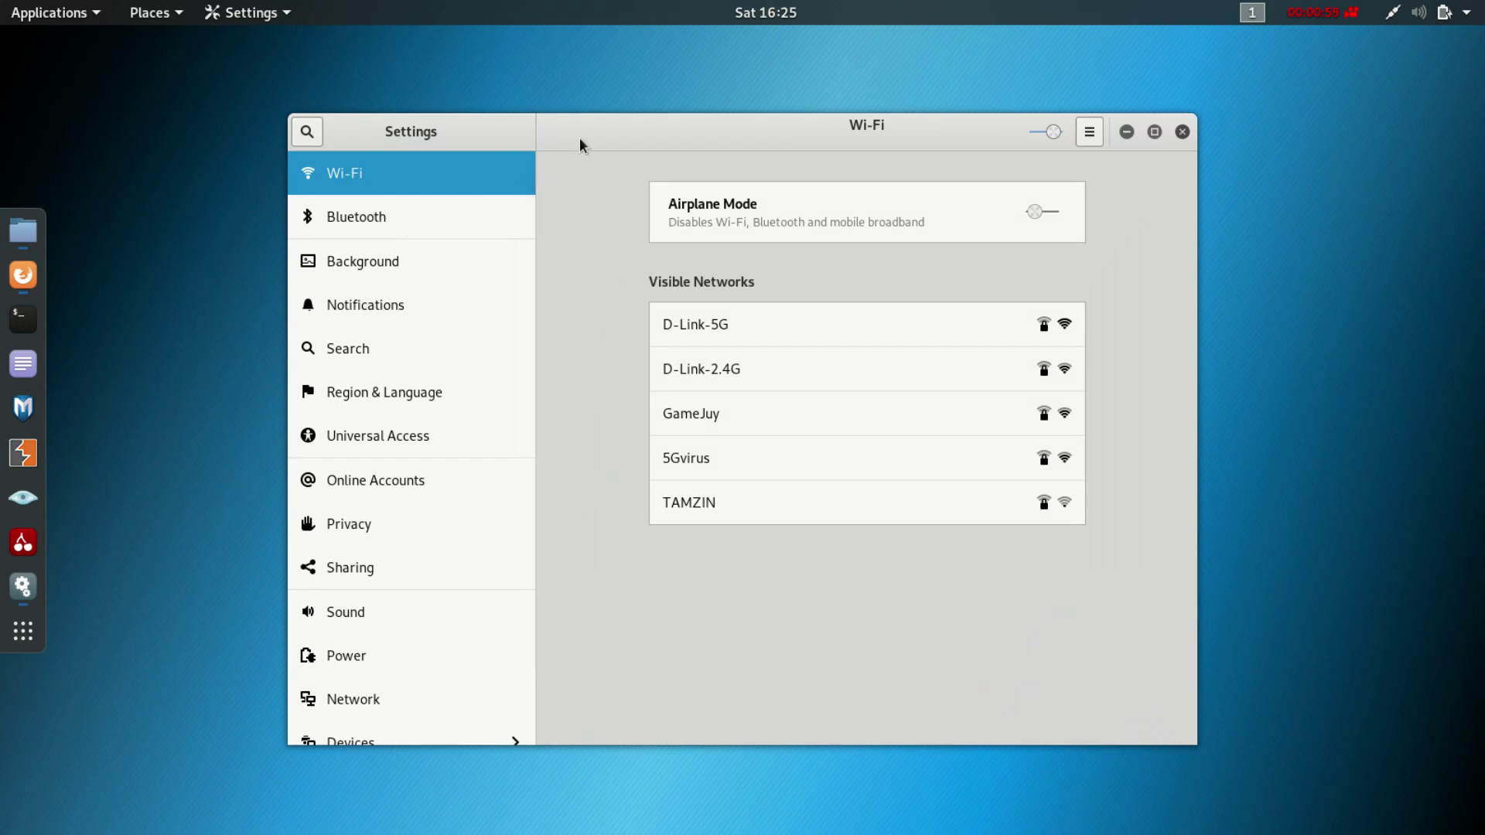
pyautogui.moveTo(578, 137); pyautogui.dragTo(570, 142)
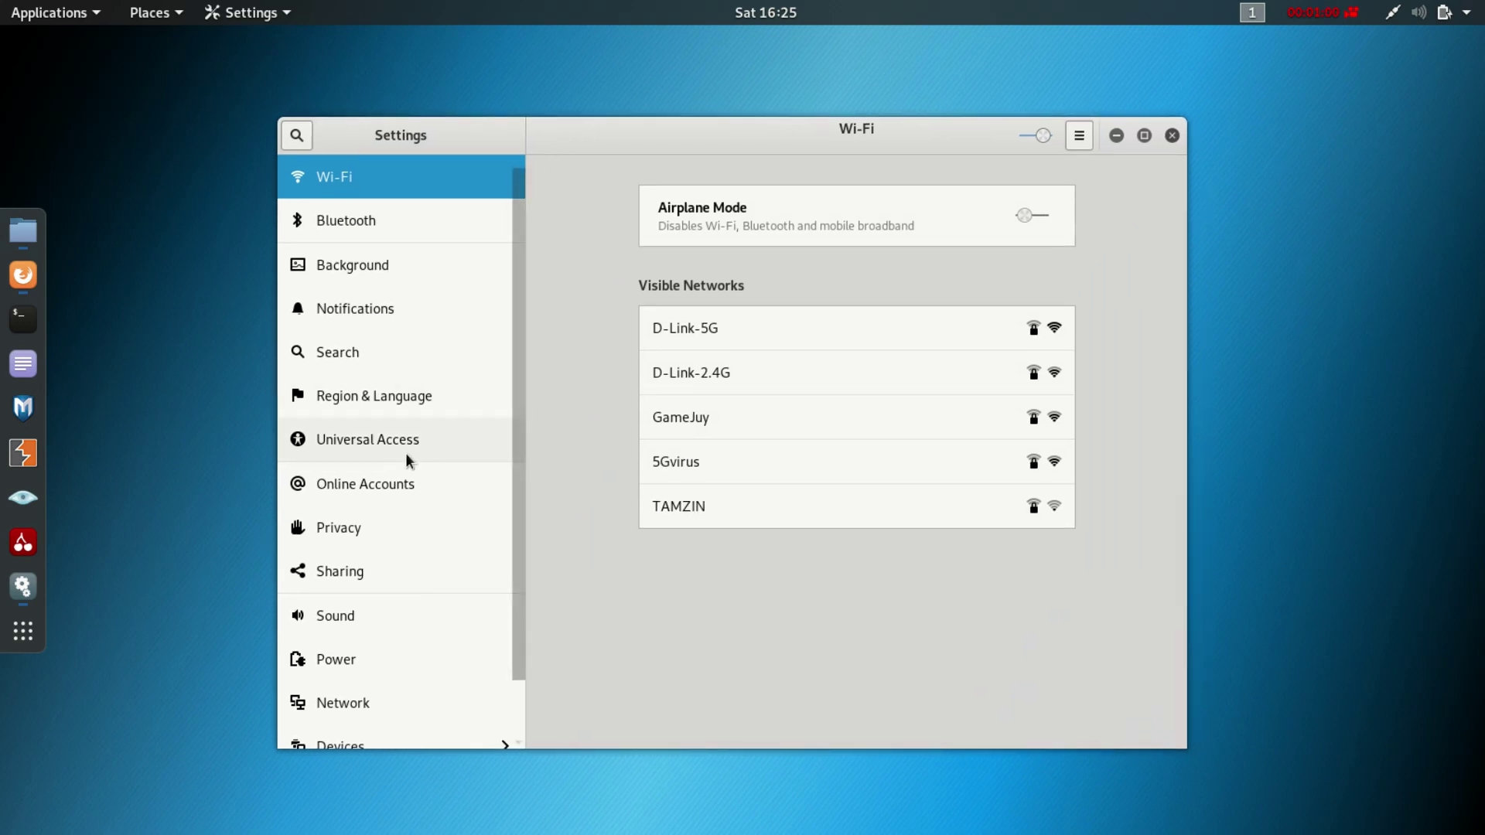
pyautogui.scroll(-1, 405, 457)
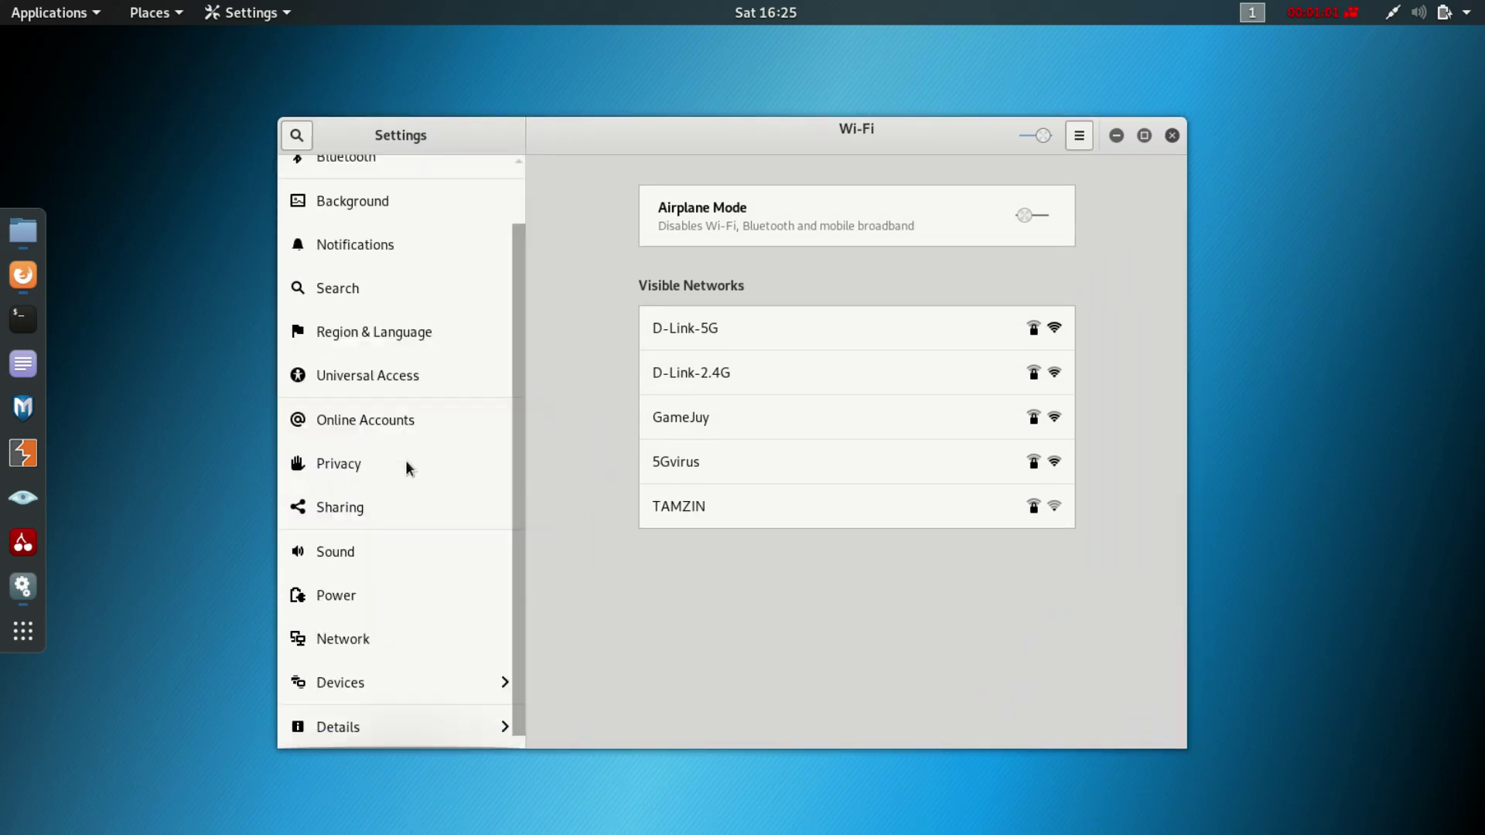
pyautogui.click(360, 729)
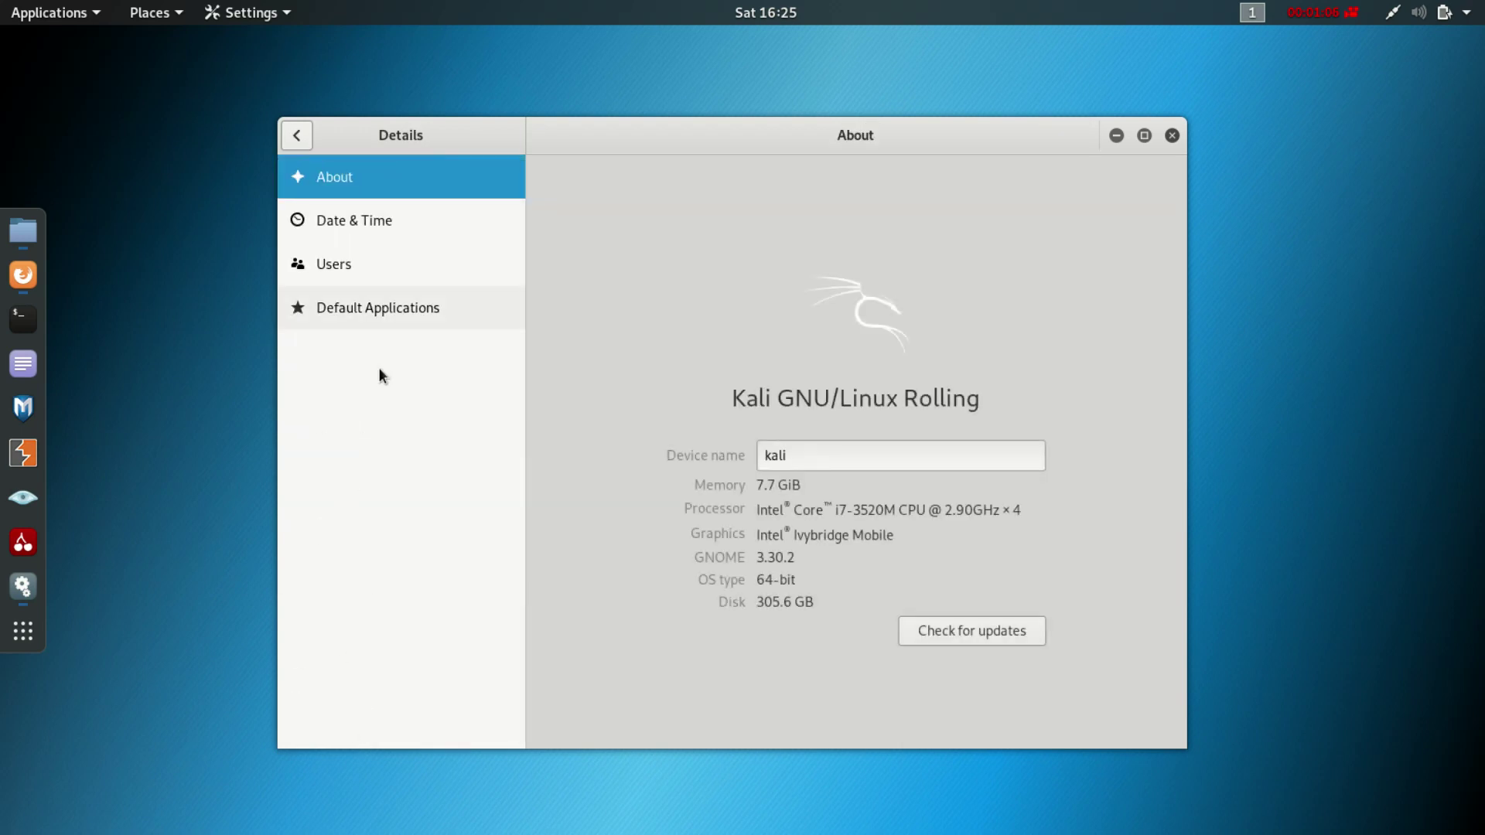
pyautogui.click(389, 222)
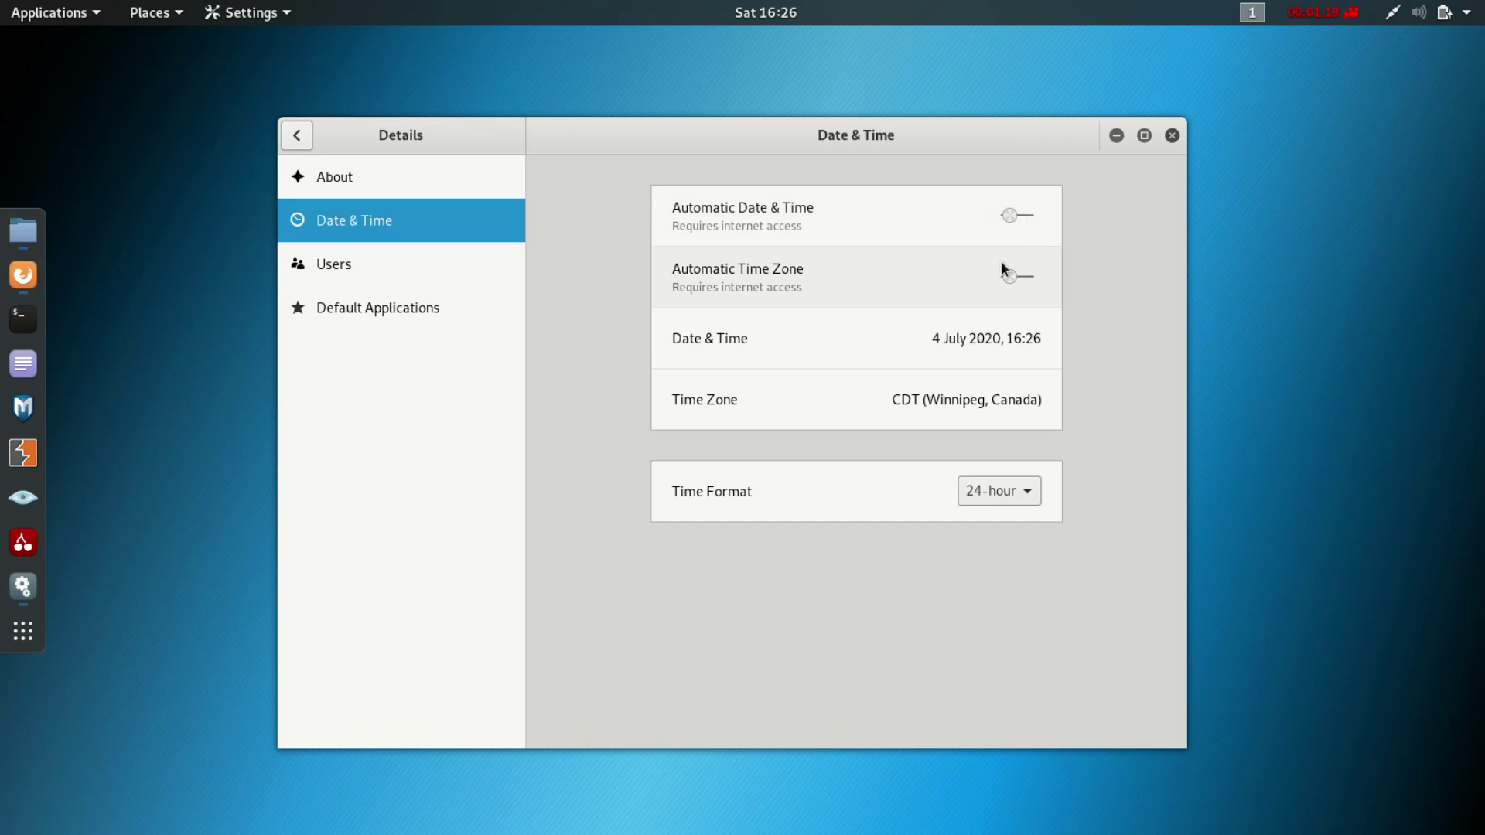
# Step: Try switching Automatic Time Zone on and back off, and view the available time formats without changing the selection
pyautogui.click(1008, 278)
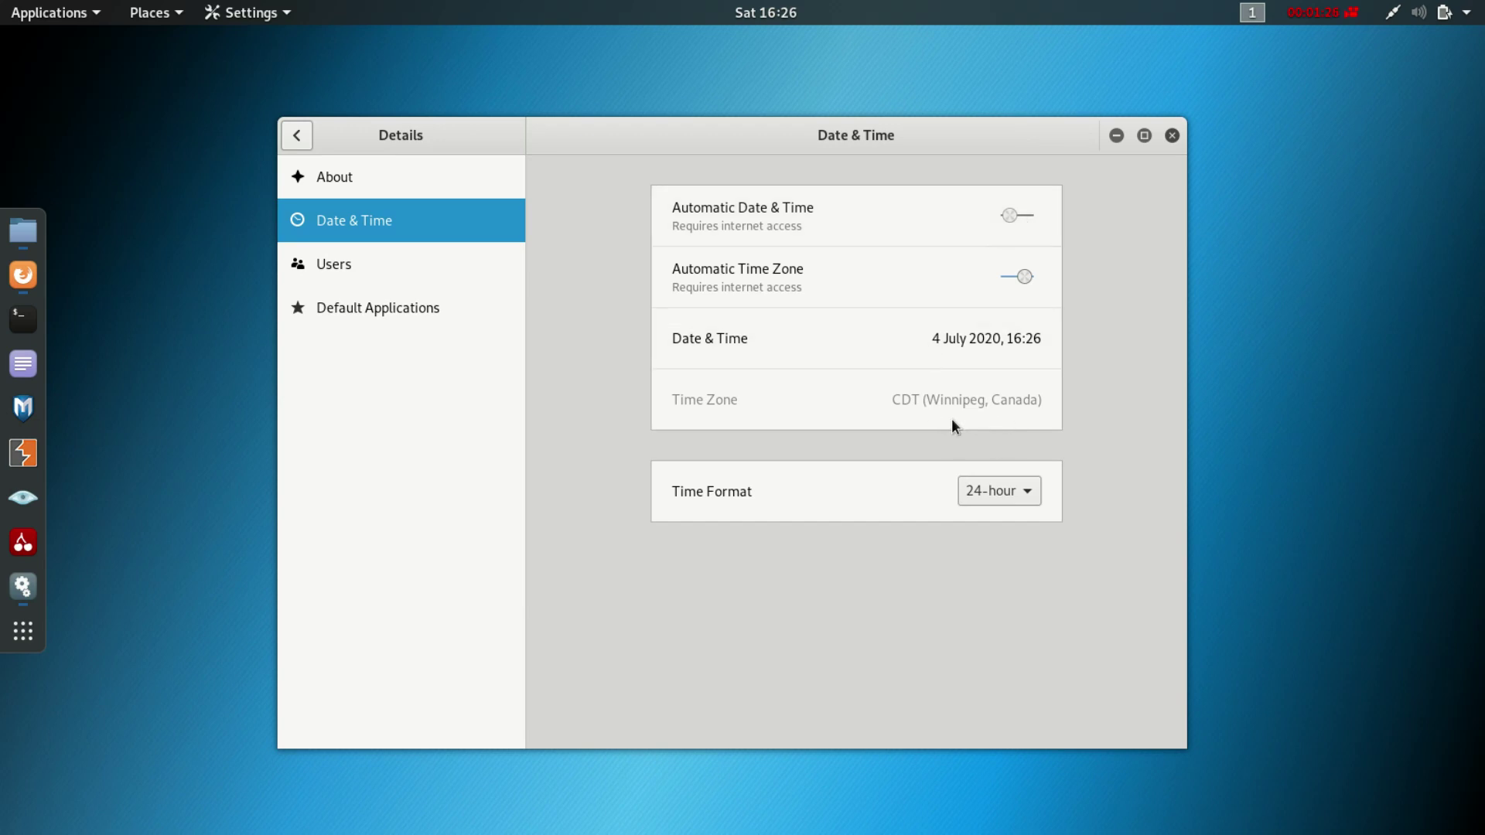
pyautogui.click(1003, 275)
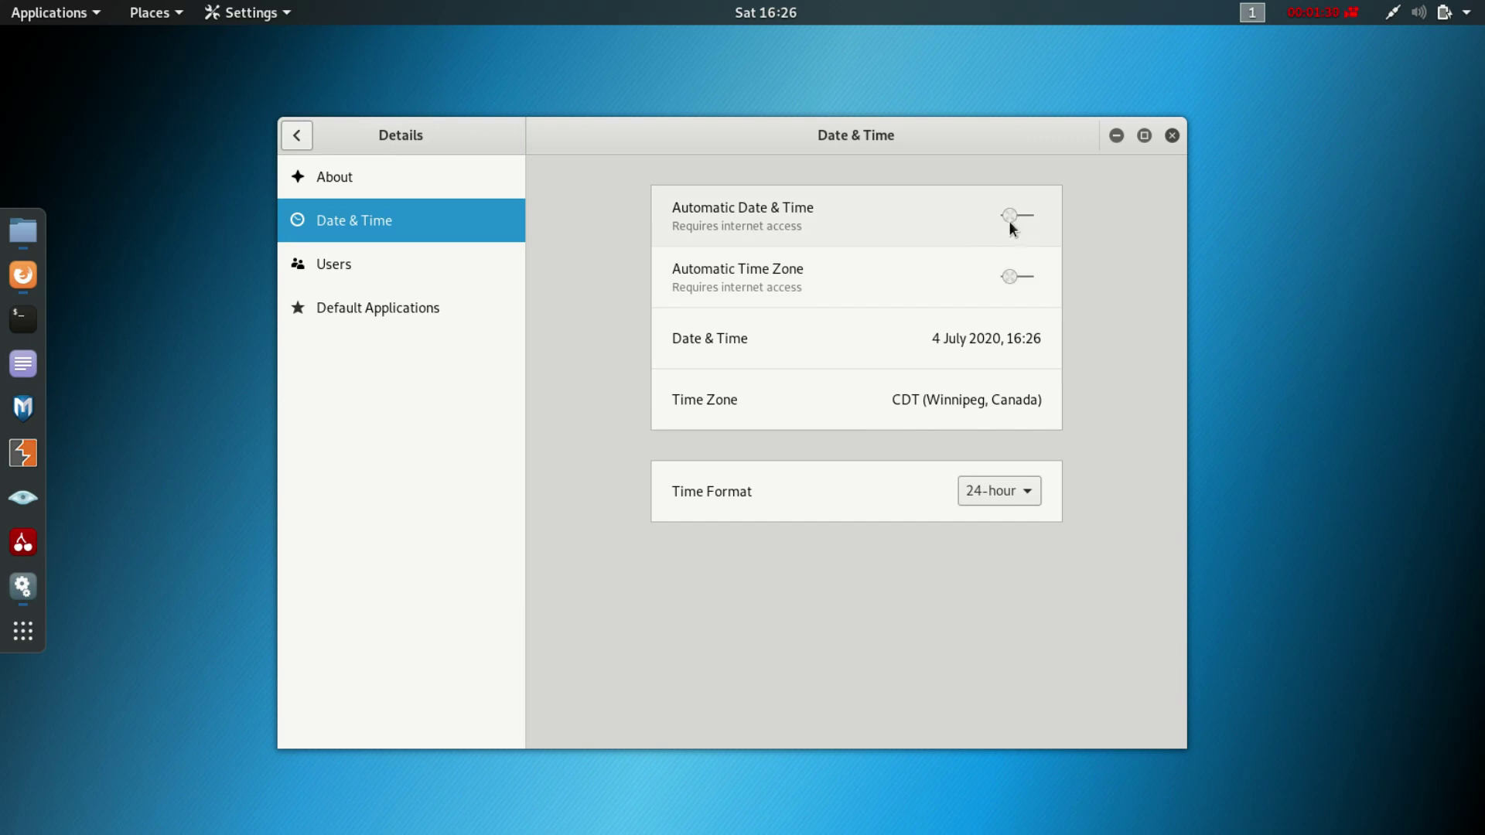
pyautogui.click(1004, 280)
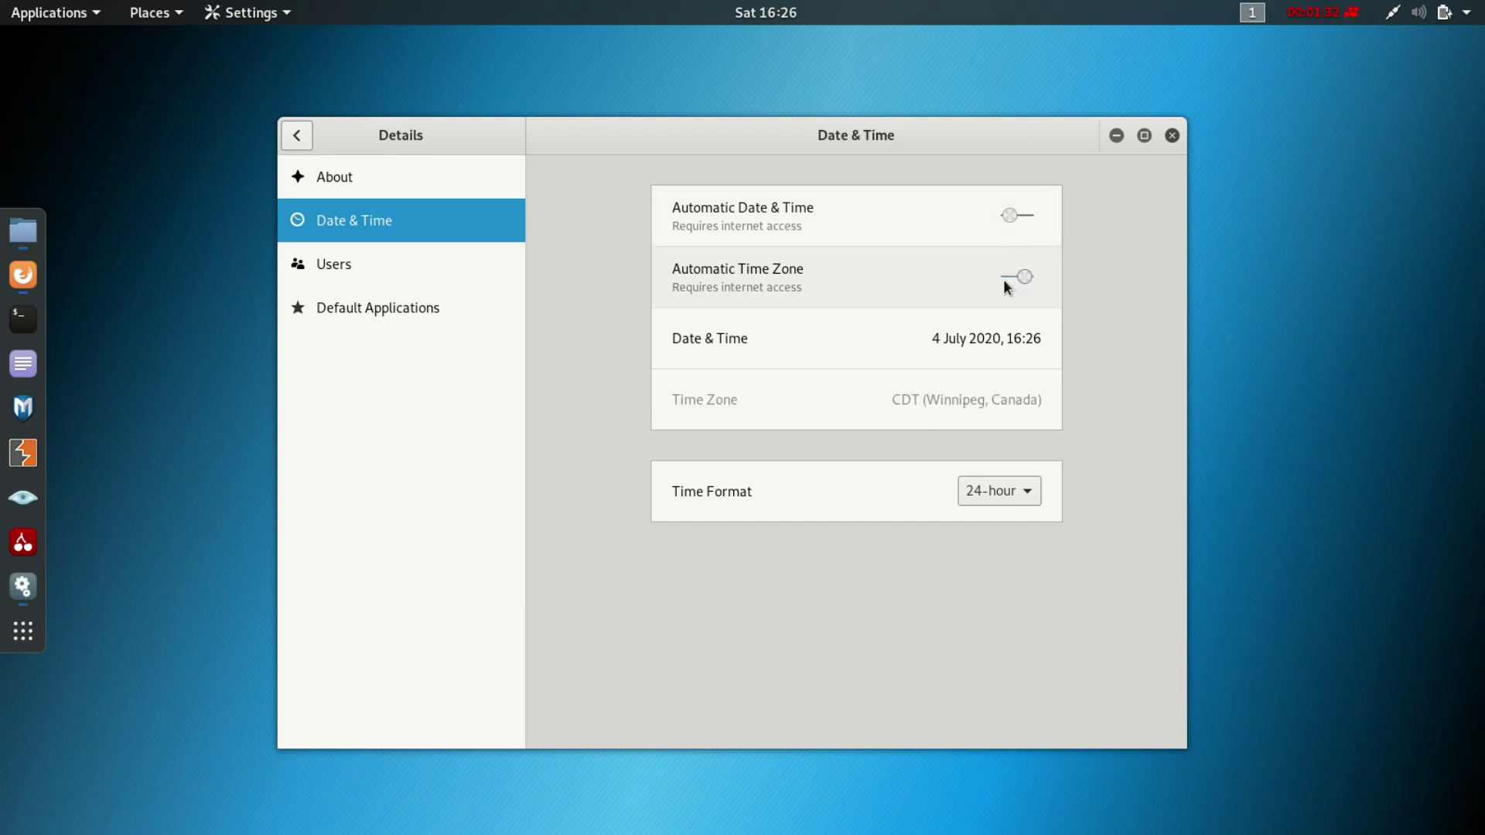
pyautogui.click(1004, 280)
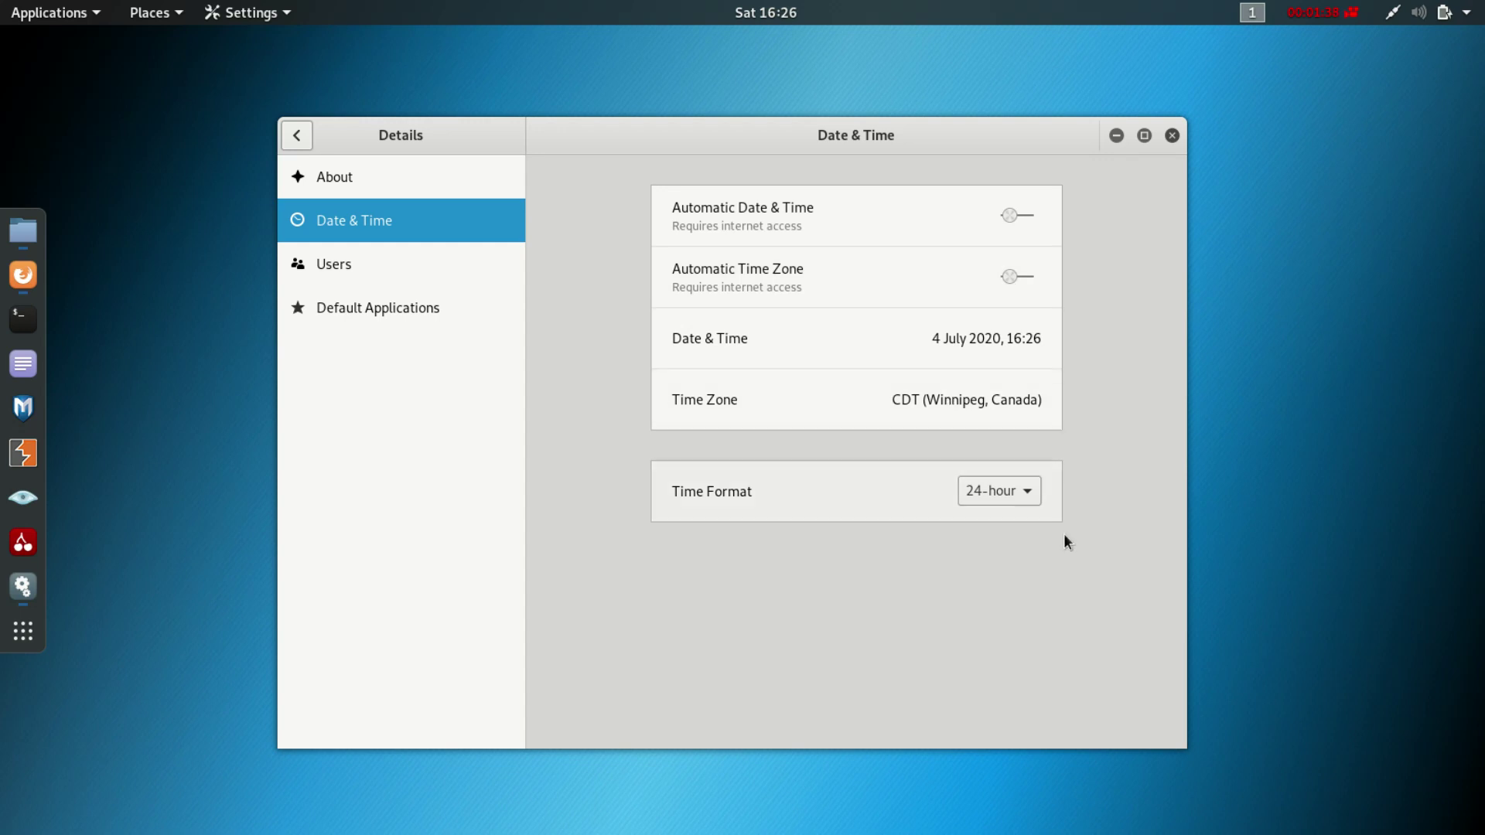
pyautogui.click(1009, 494)
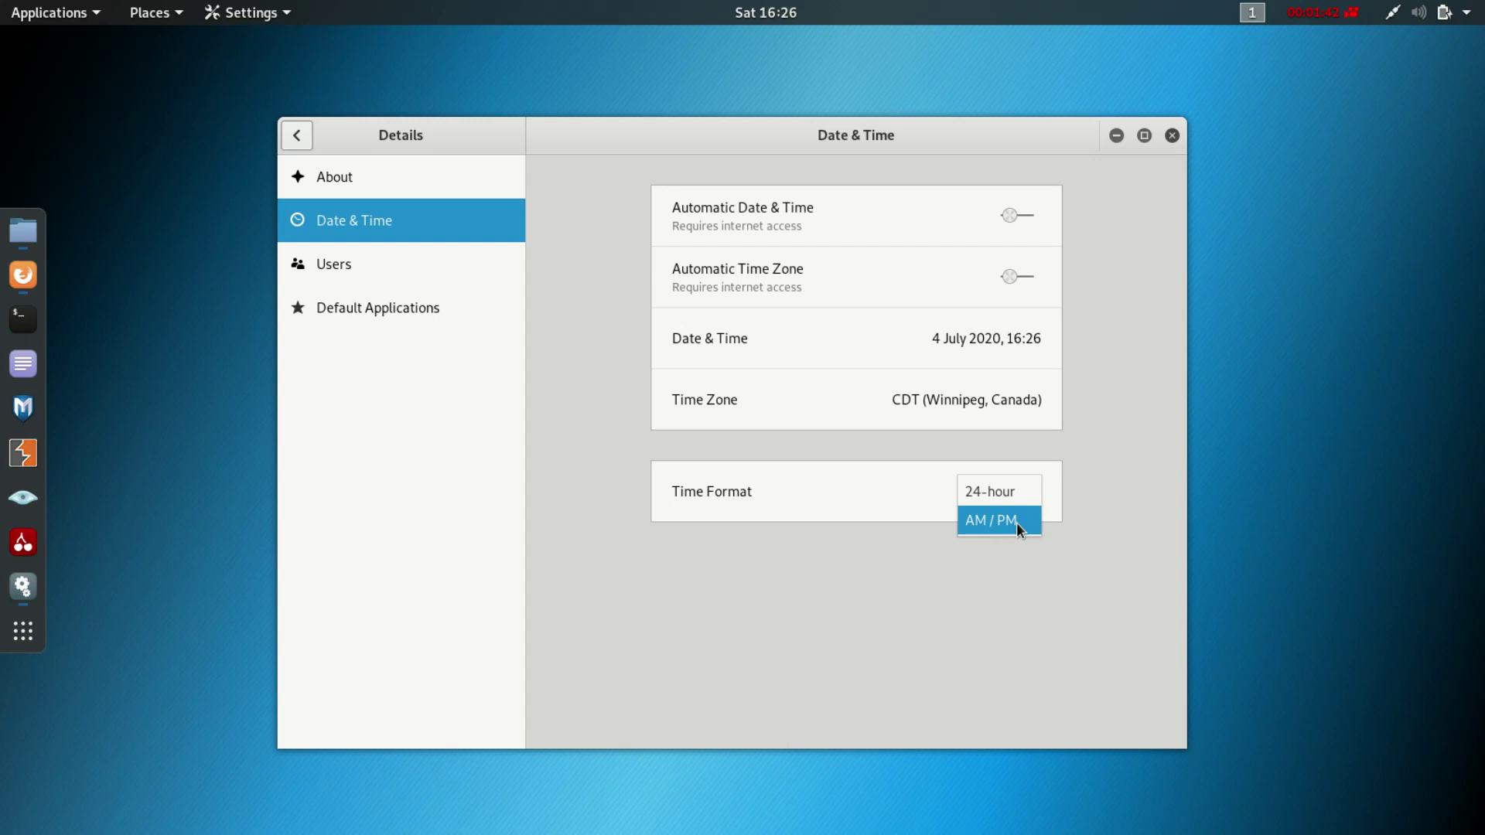
pyautogui.click(902, 475)
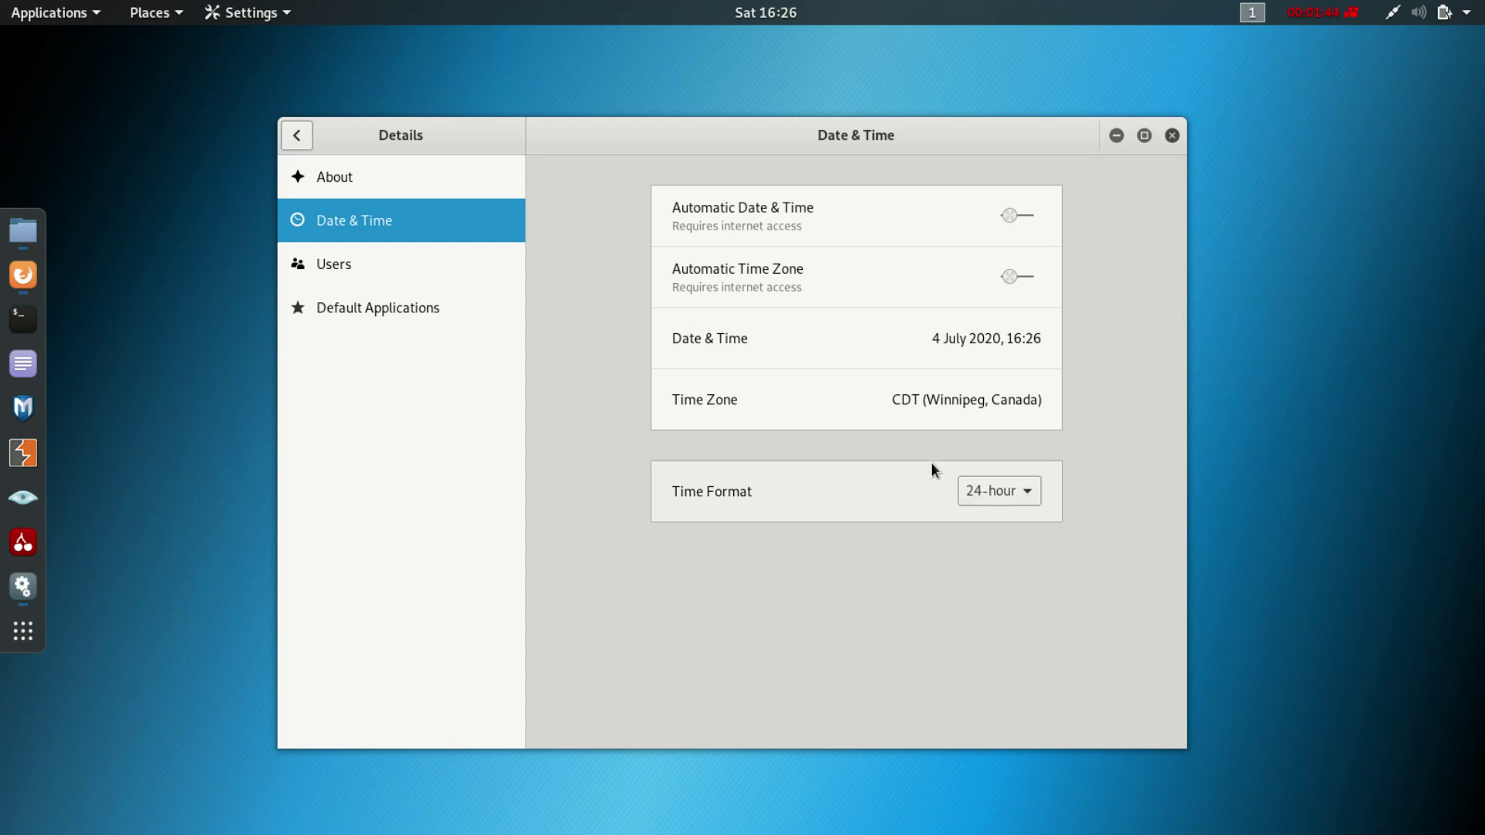
# Step: Open the time zone map for choosing a location
pyautogui.click(985, 393)
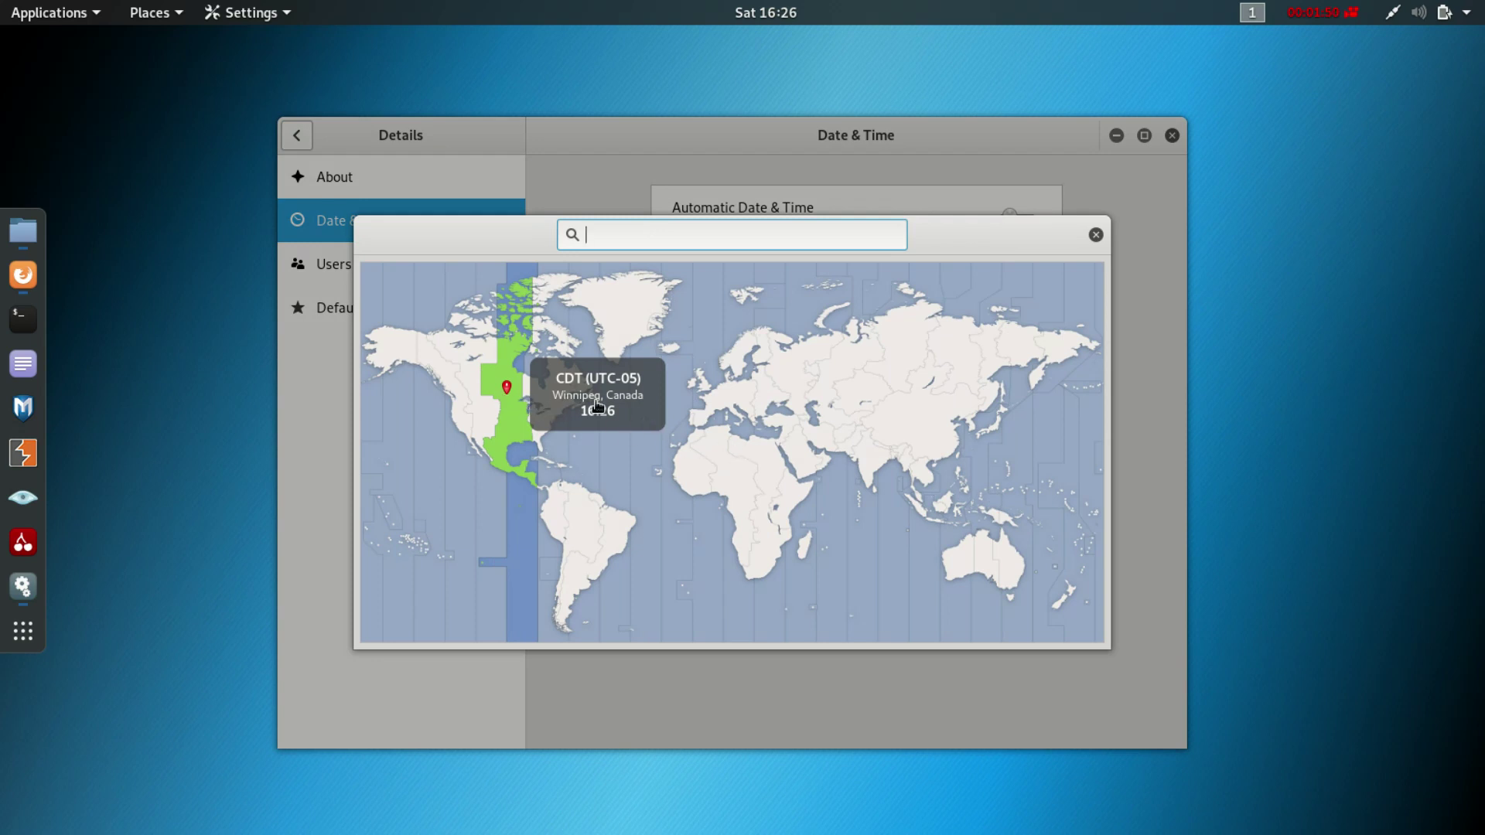
# Step: Try time zones on the map, including Dawson Creek, Danmarkshavn, Helsinki, Samara, Faroe, Longyearbyen and Isle of Man
pyautogui.click(458, 364)
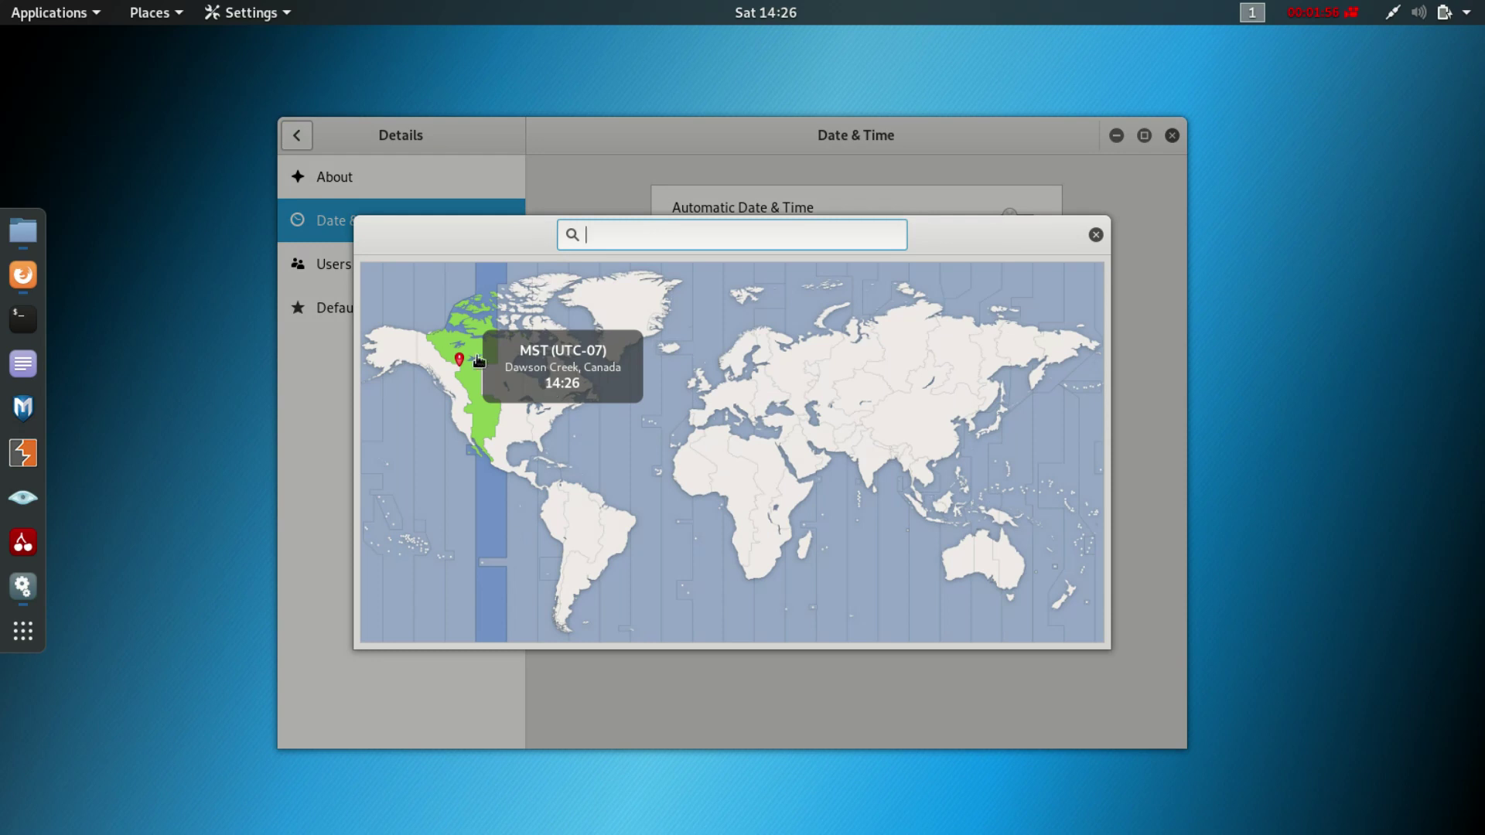
pyautogui.click(627, 295)
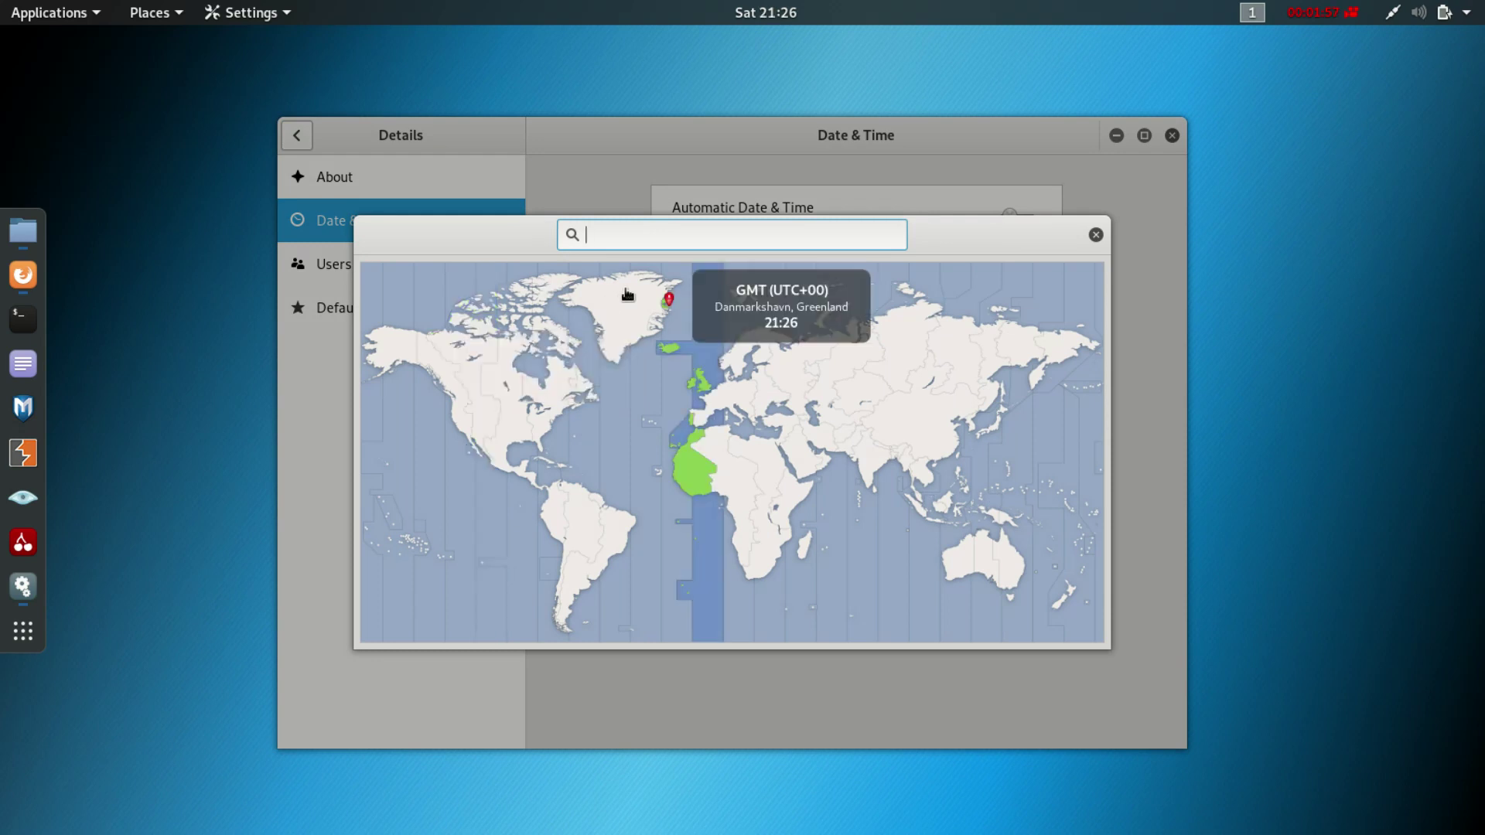
pyautogui.click(744, 457)
pyautogui.click(758, 344)
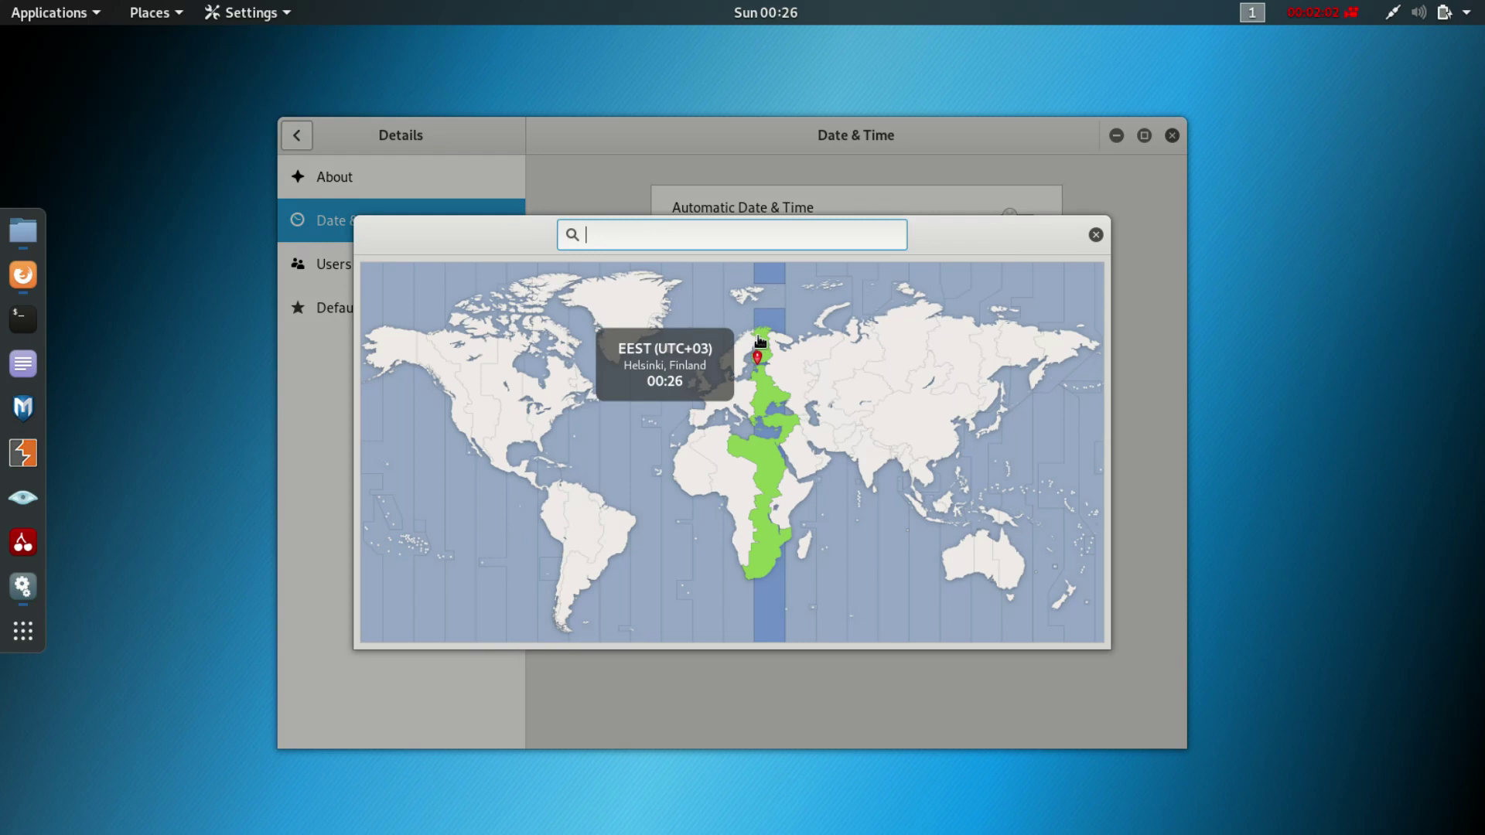
pyautogui.click(811, 379)
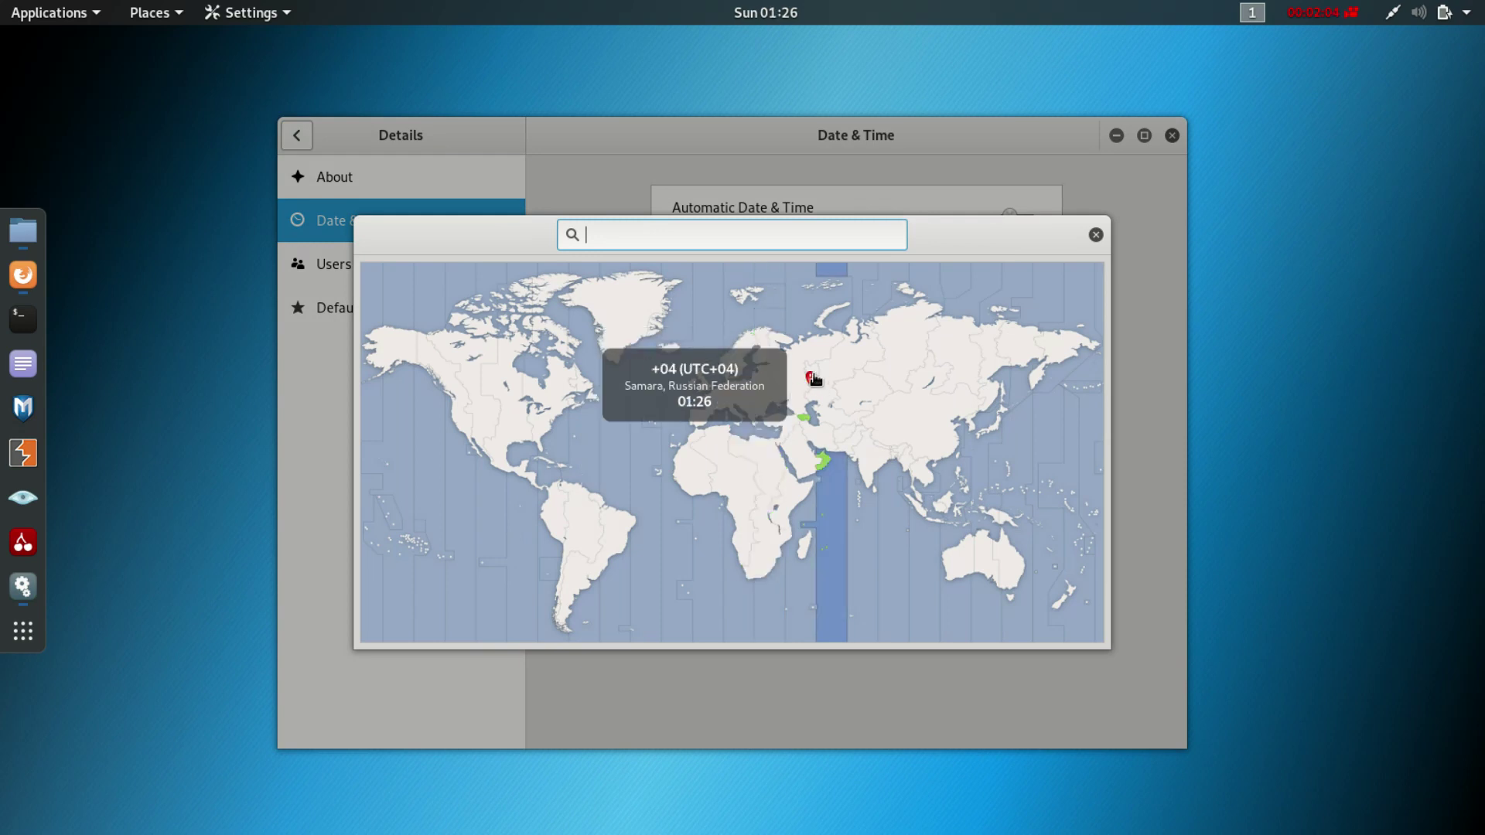
pyautogui.click(696, 356)
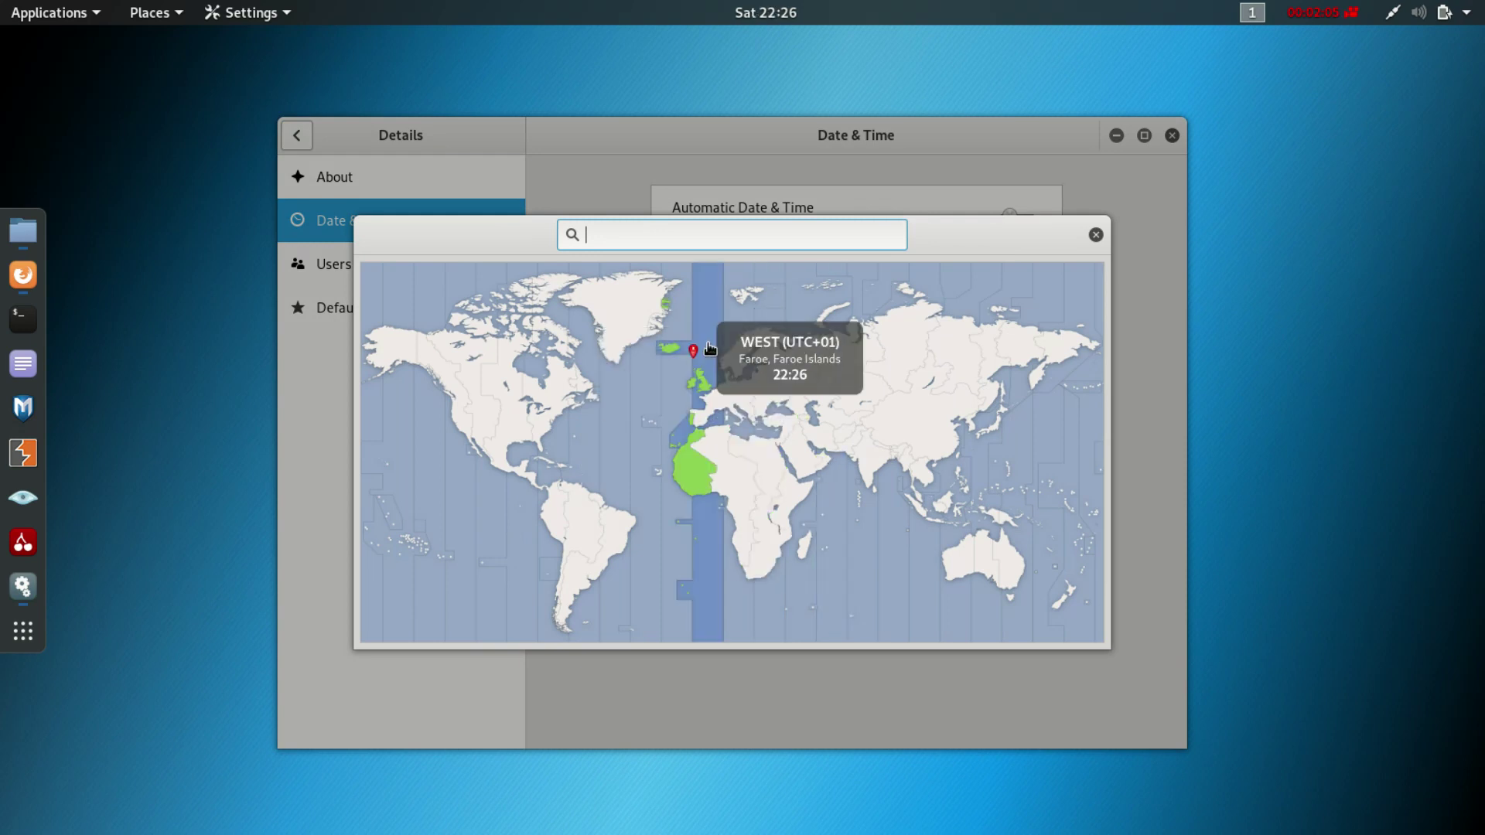
pyautogui.click(706, 386)
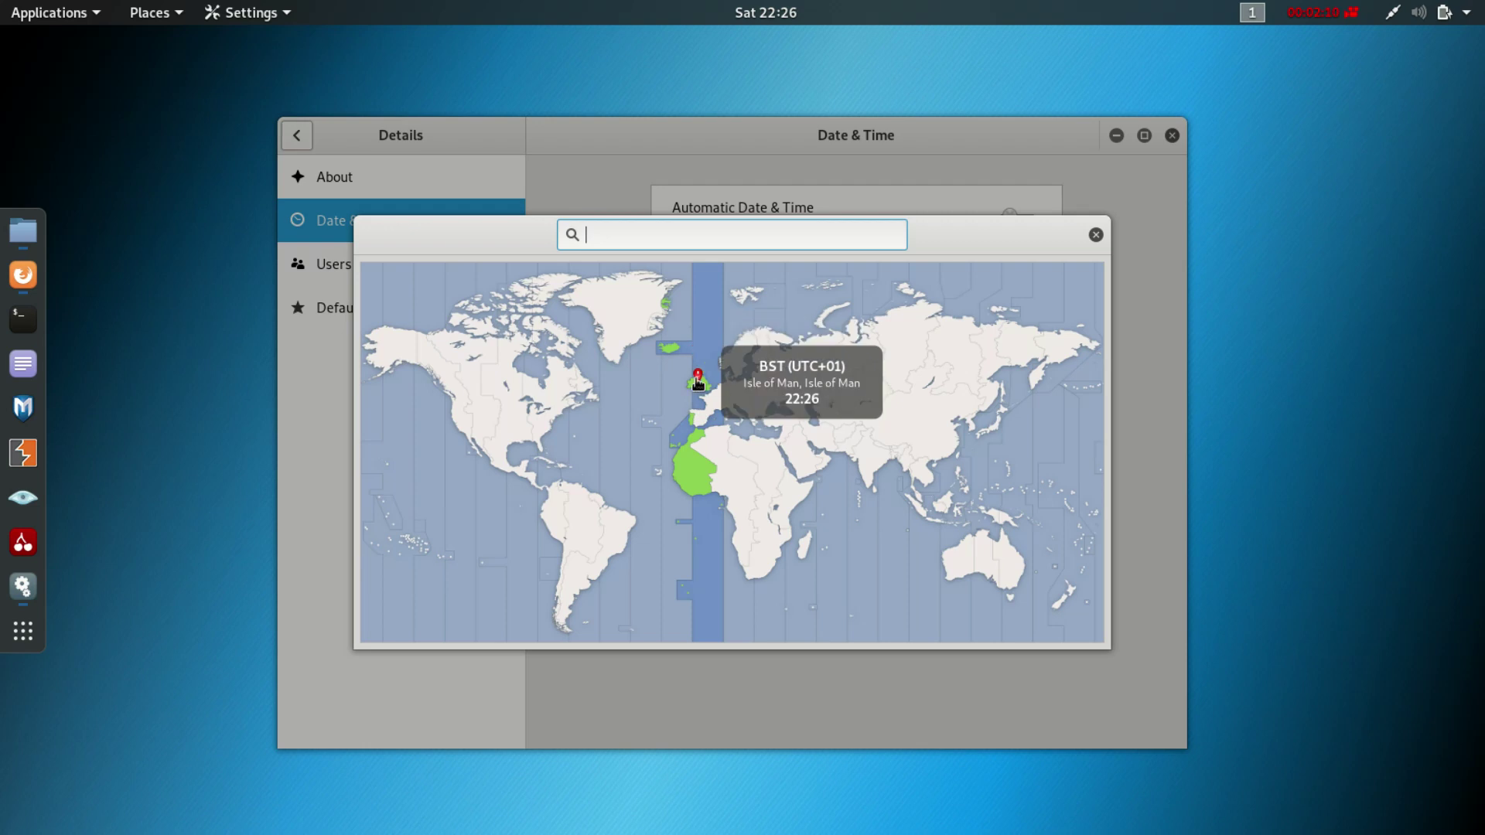
pyautogui.click(752, 338)
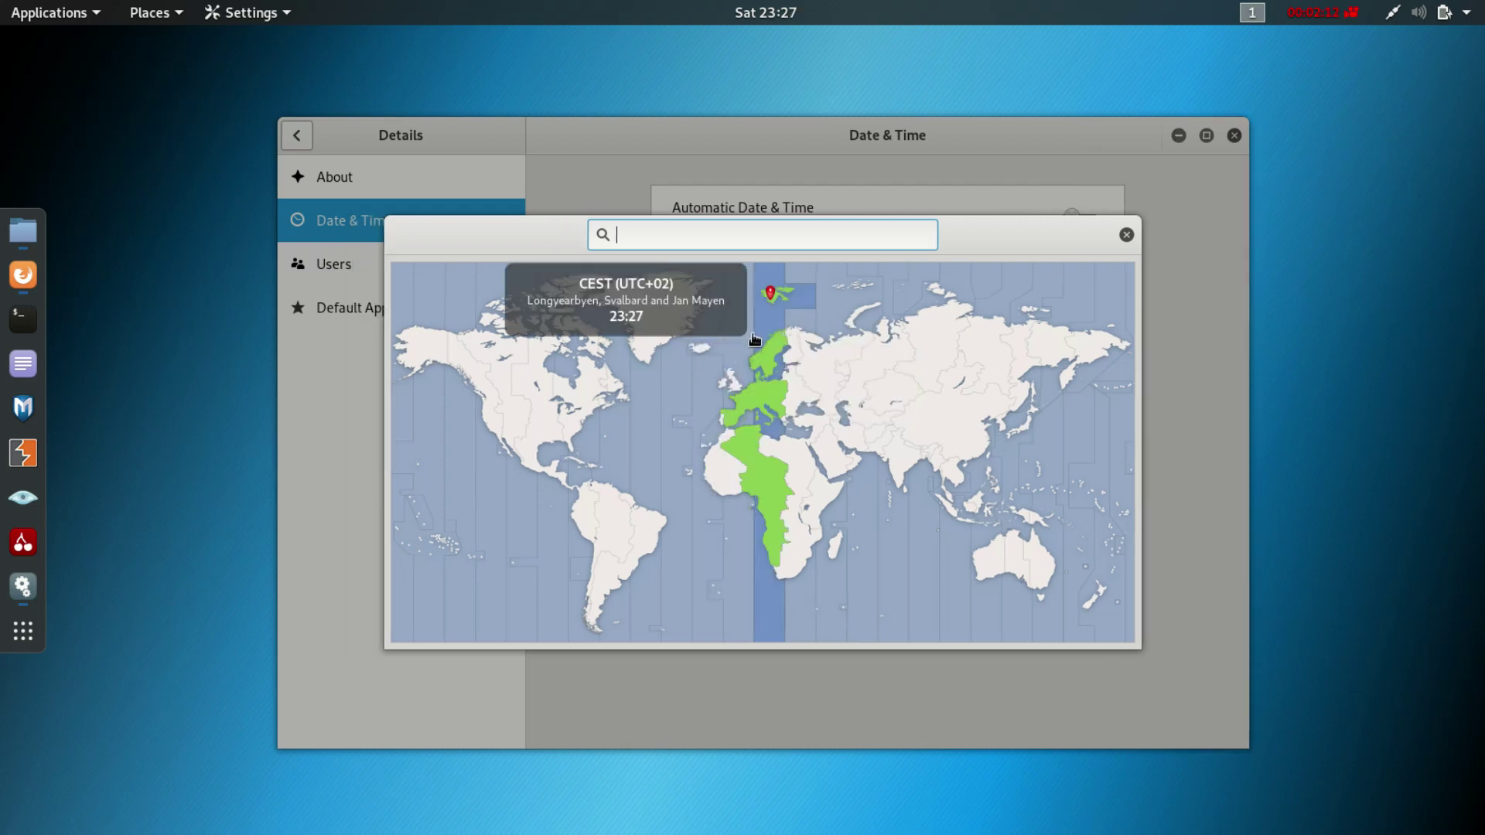
pyautogui.click(733, 387)
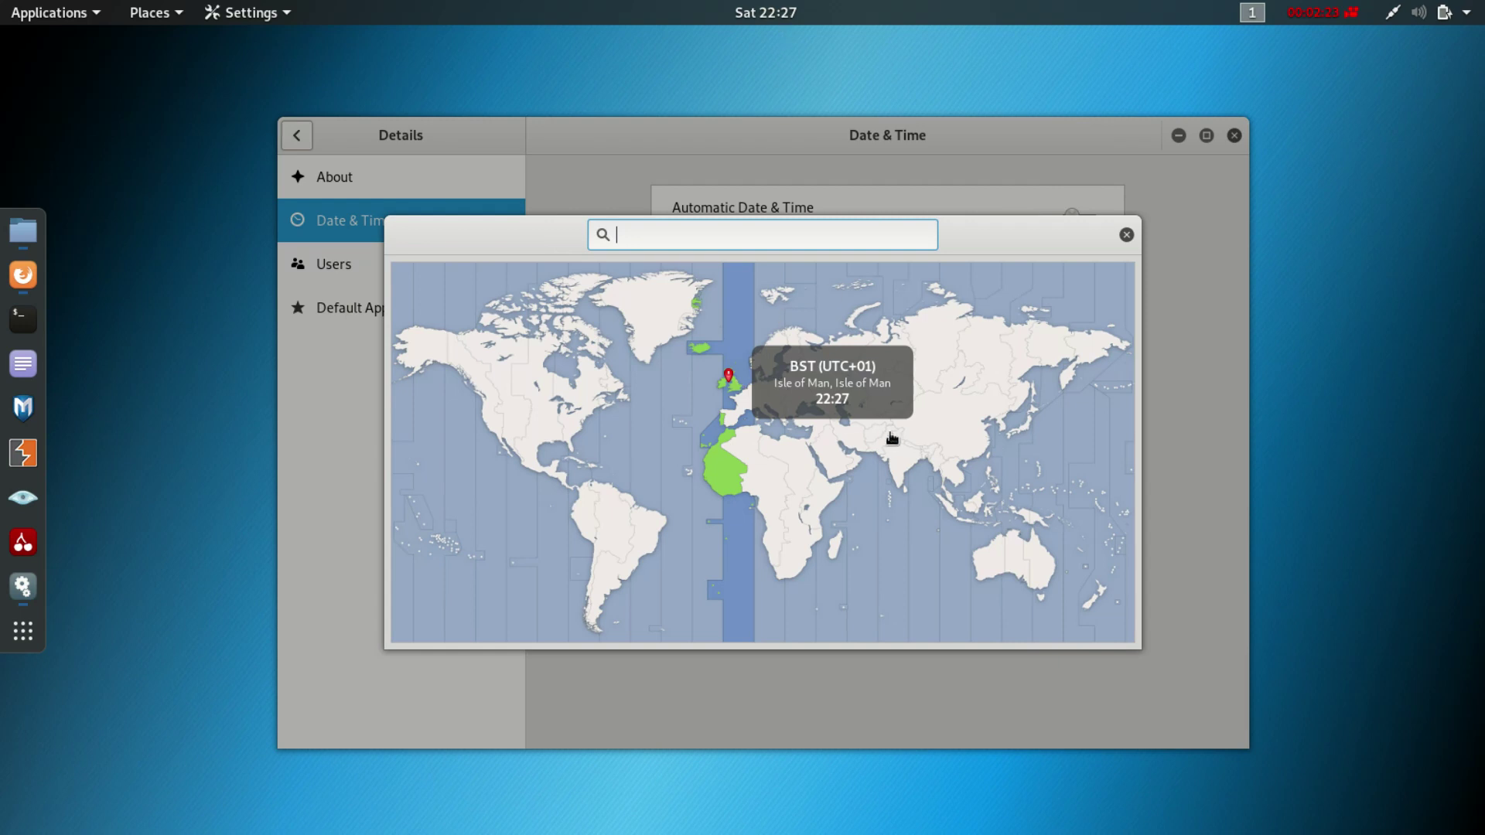
# Step: Try Asian and Australian time zones on the map, including Urumqi, Ulaanbaatar, Broken Hill, Choibalsan, Sydney and Krasnoyarsk
pyautogui.click(896, 441)
pyautogui.click(940, 426)
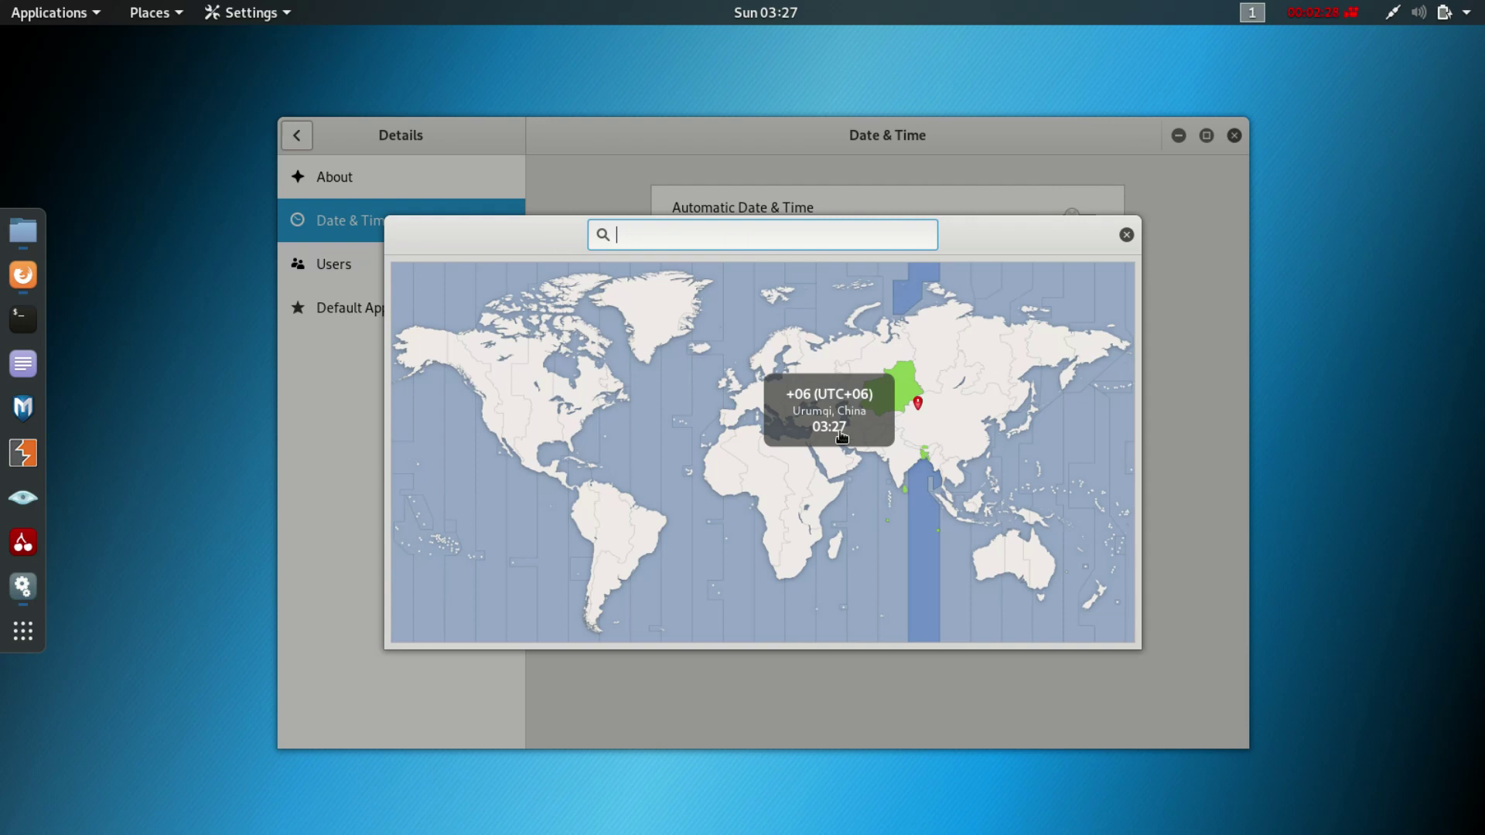
pyautogui.click(952, 427)
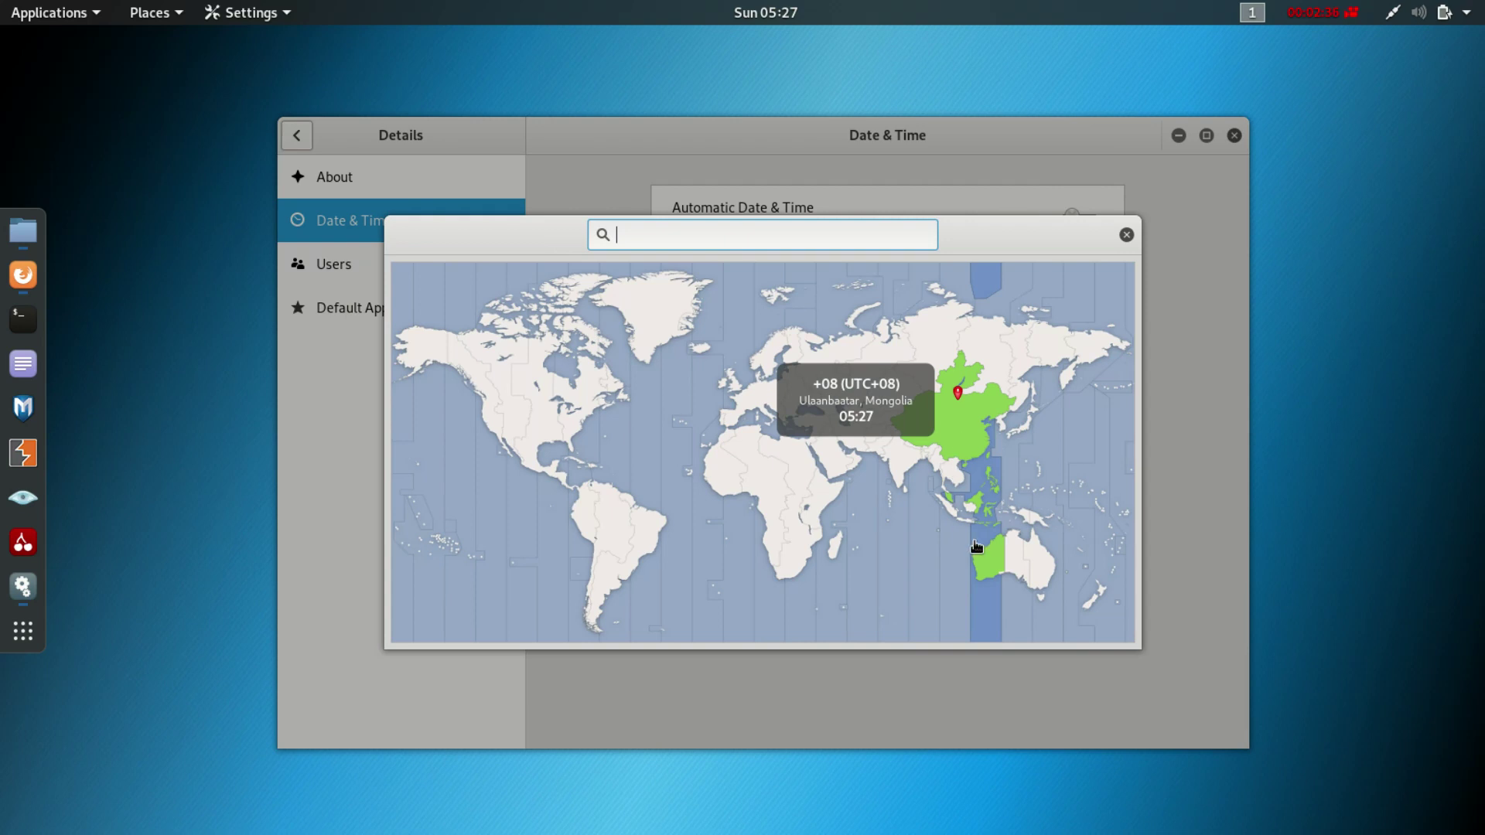
pyautogui.click(1033, 575)
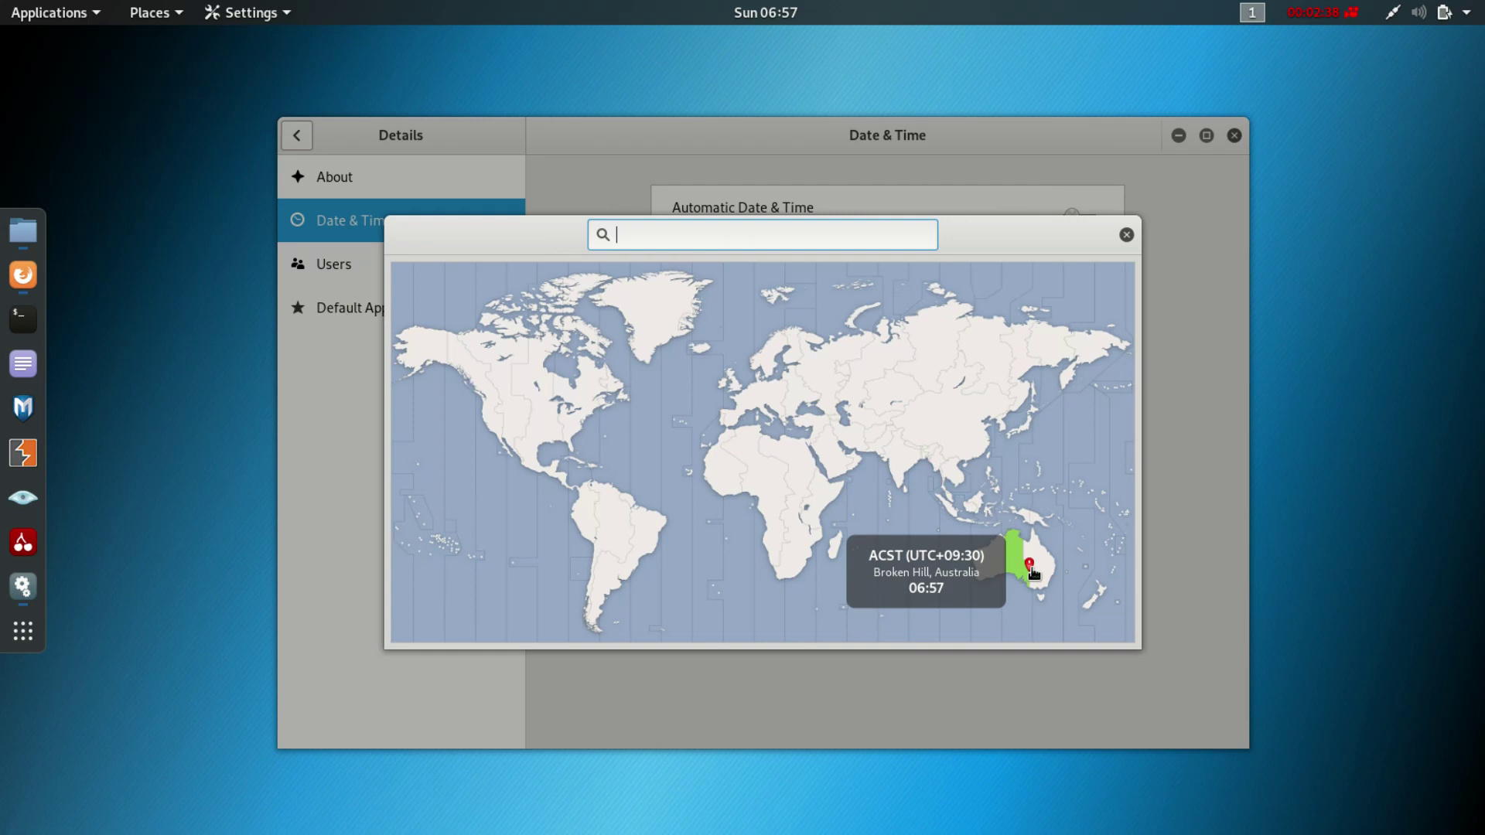
pyautogui.click(973, 422)
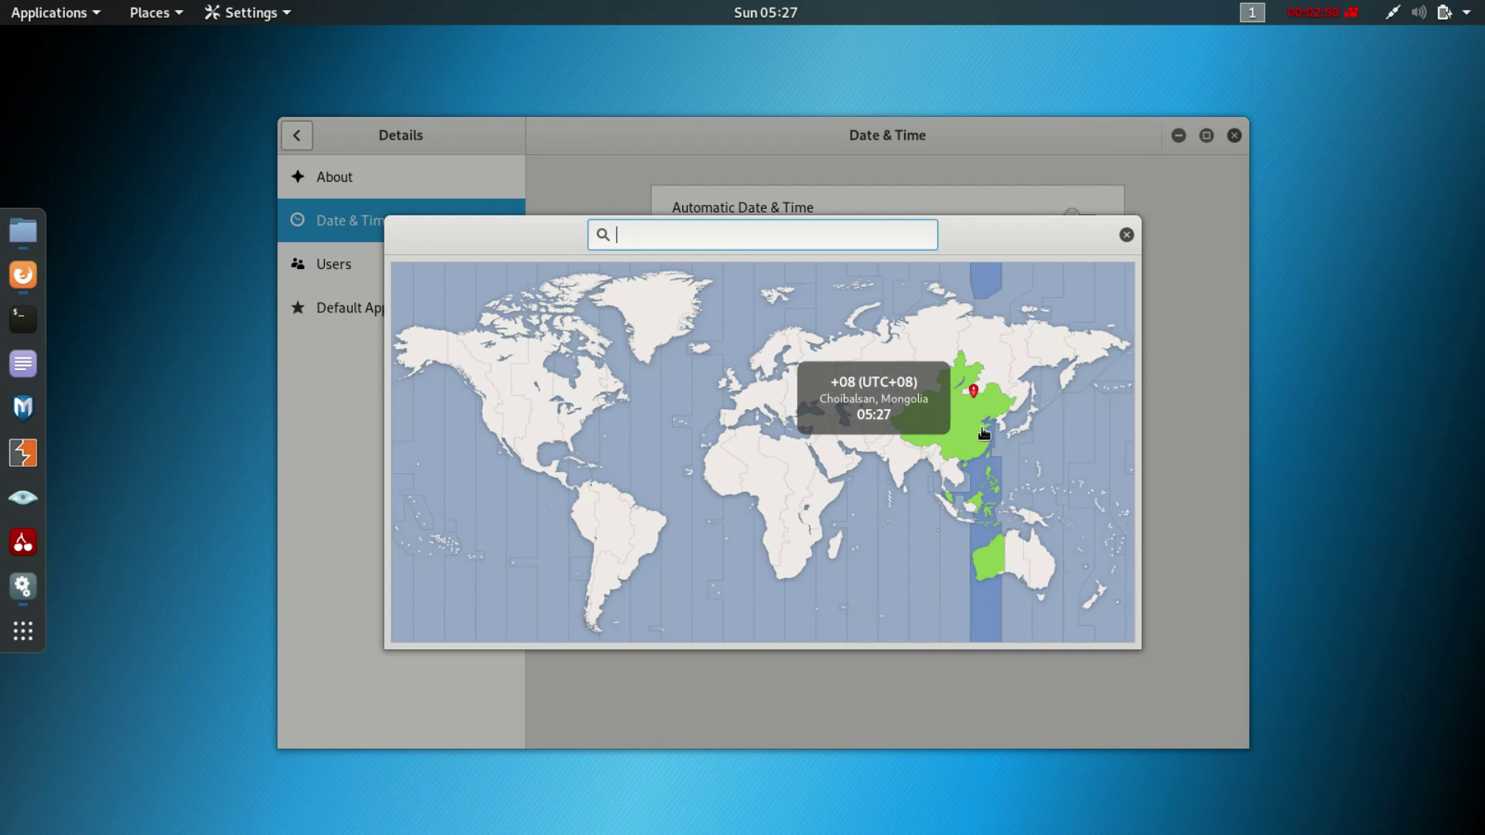
pyautogui.click(1050, 571)
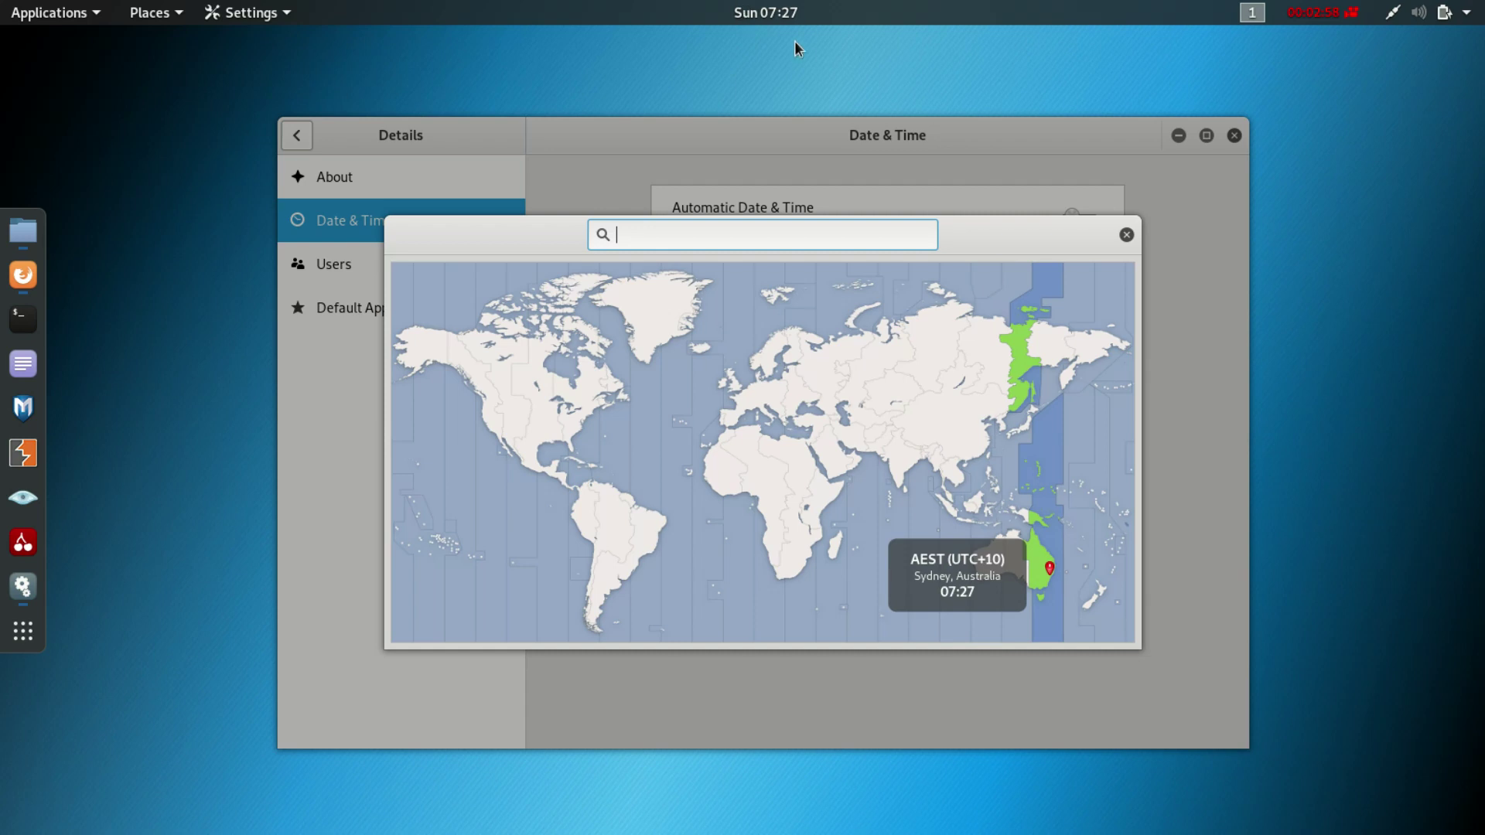
pyautogui.click(966, 342)
pyautogui.click(940, 311)
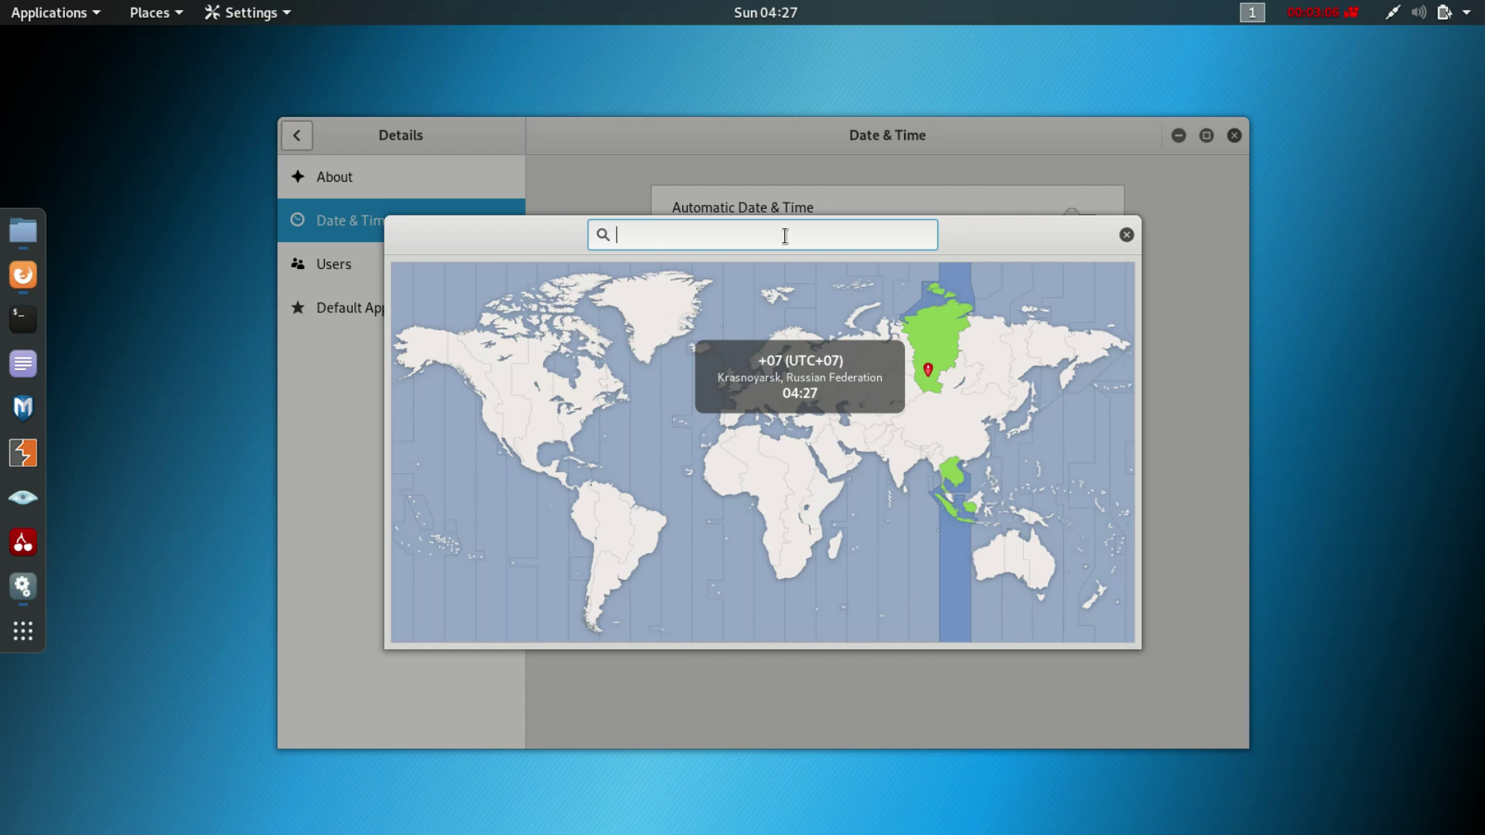
# Step: Search the time zones for "mos", set the zone to Moscow, Russian Federation, and close the map
pyautogui.write('mos')
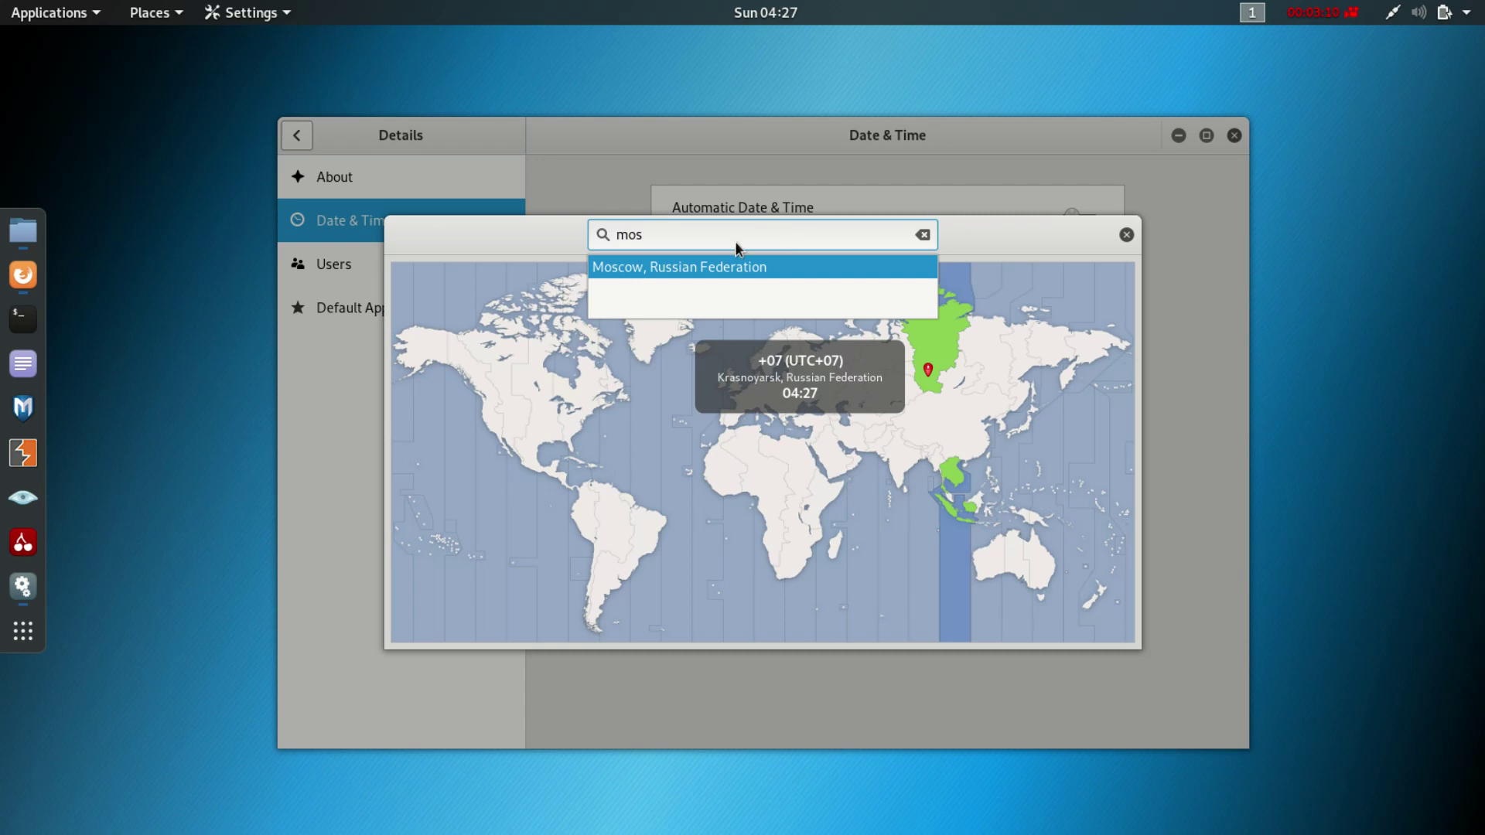
pyautogui.click(700, 266)
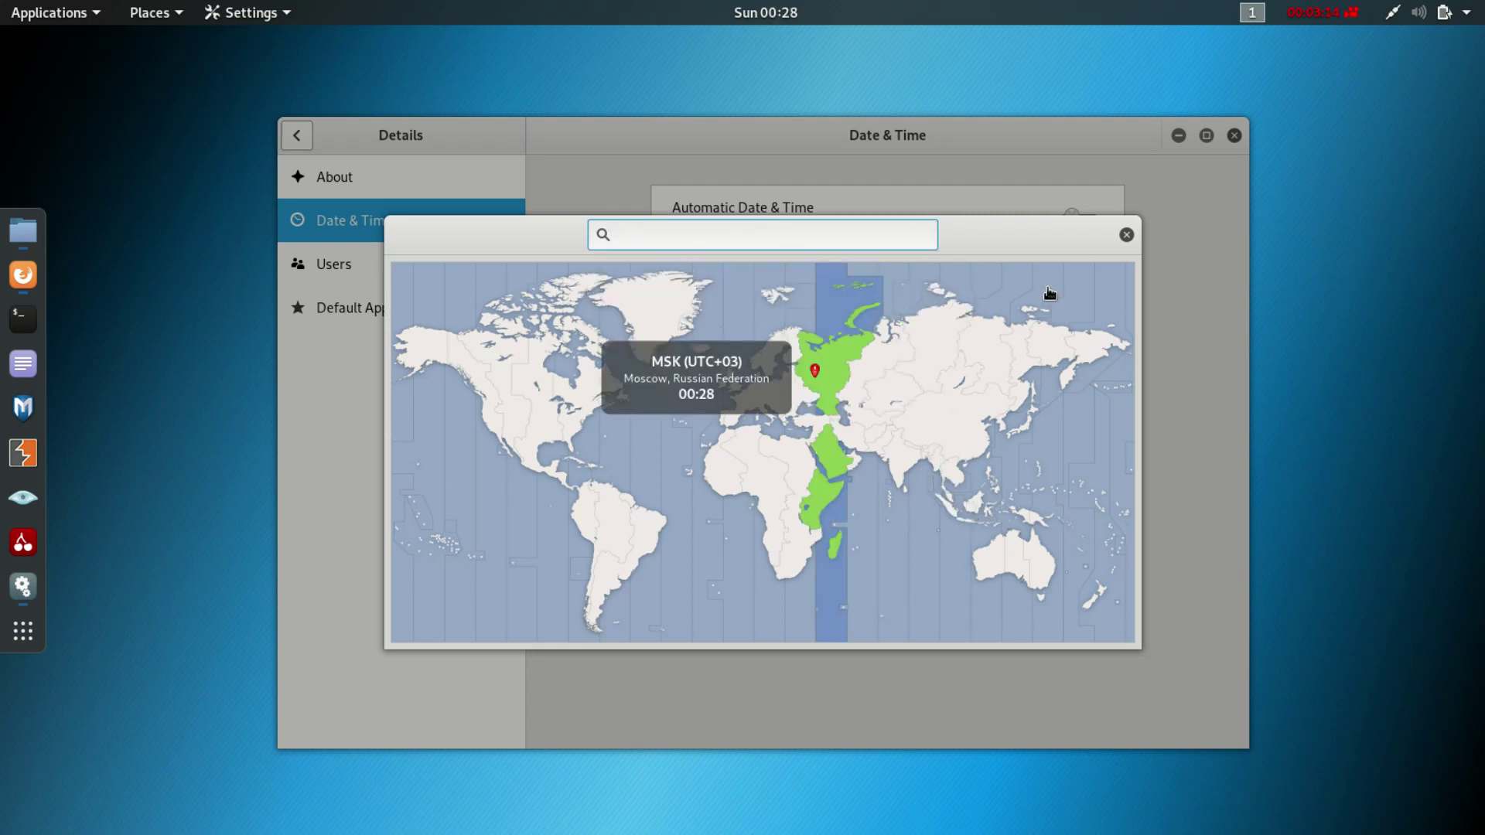
pyautogui.click(1126, 235)
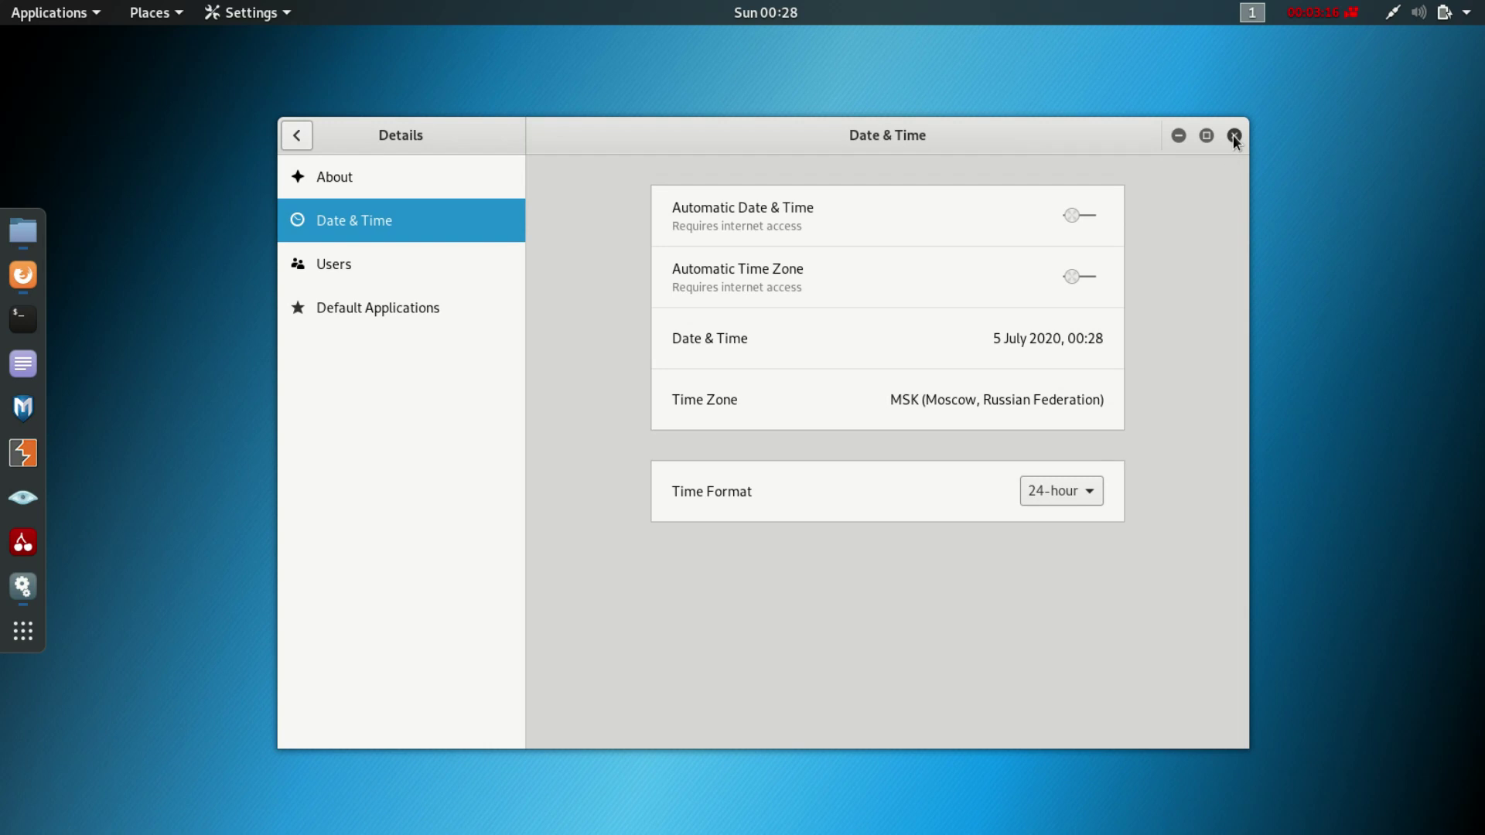
# Step: Close the settings window, reopen the system settings at Date & Time, and open the time zone map
pyautogui.click(1235, 137)
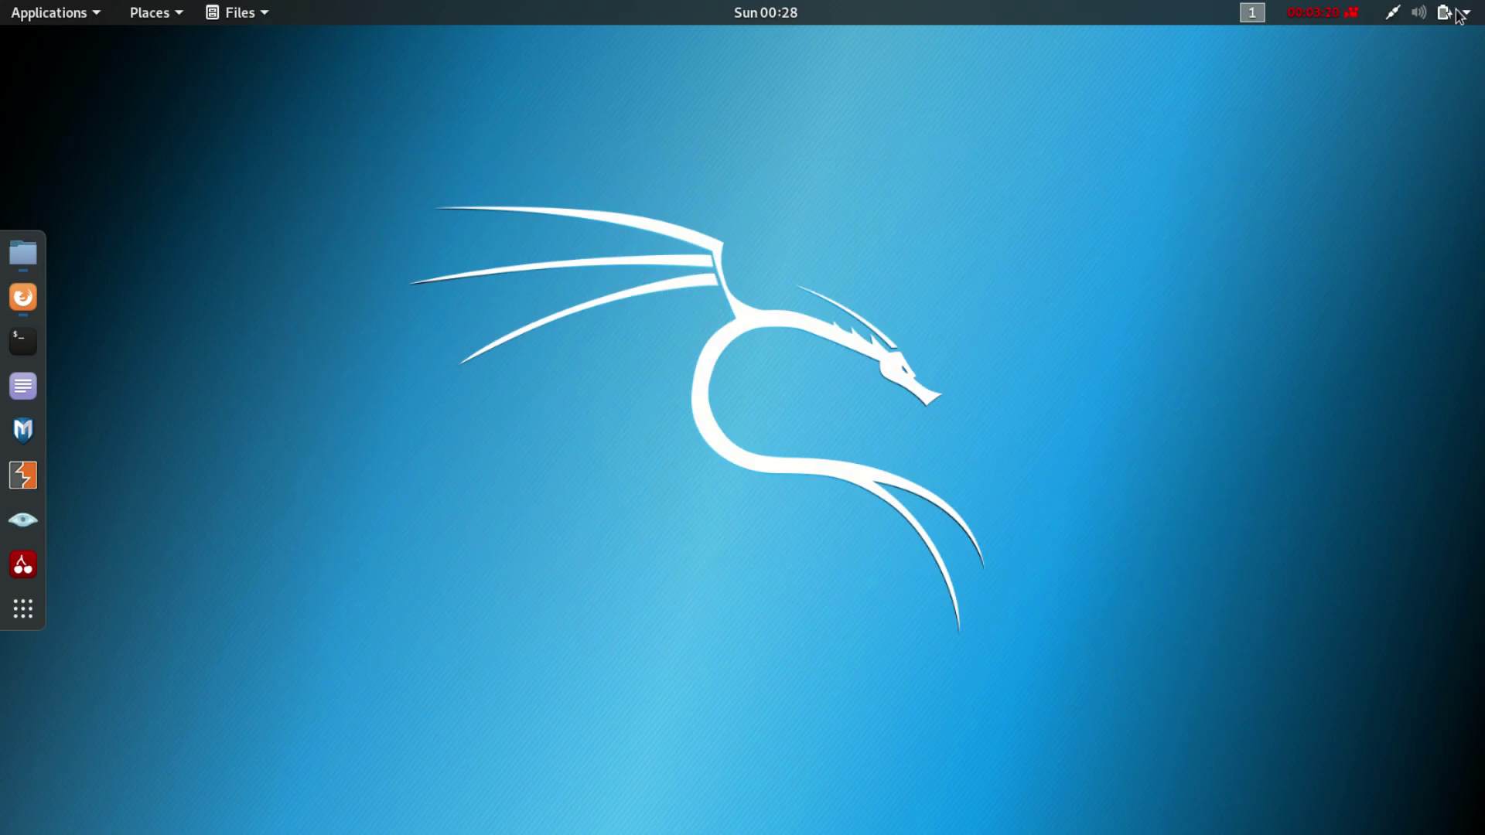
pyautogui.click(1481, 11)
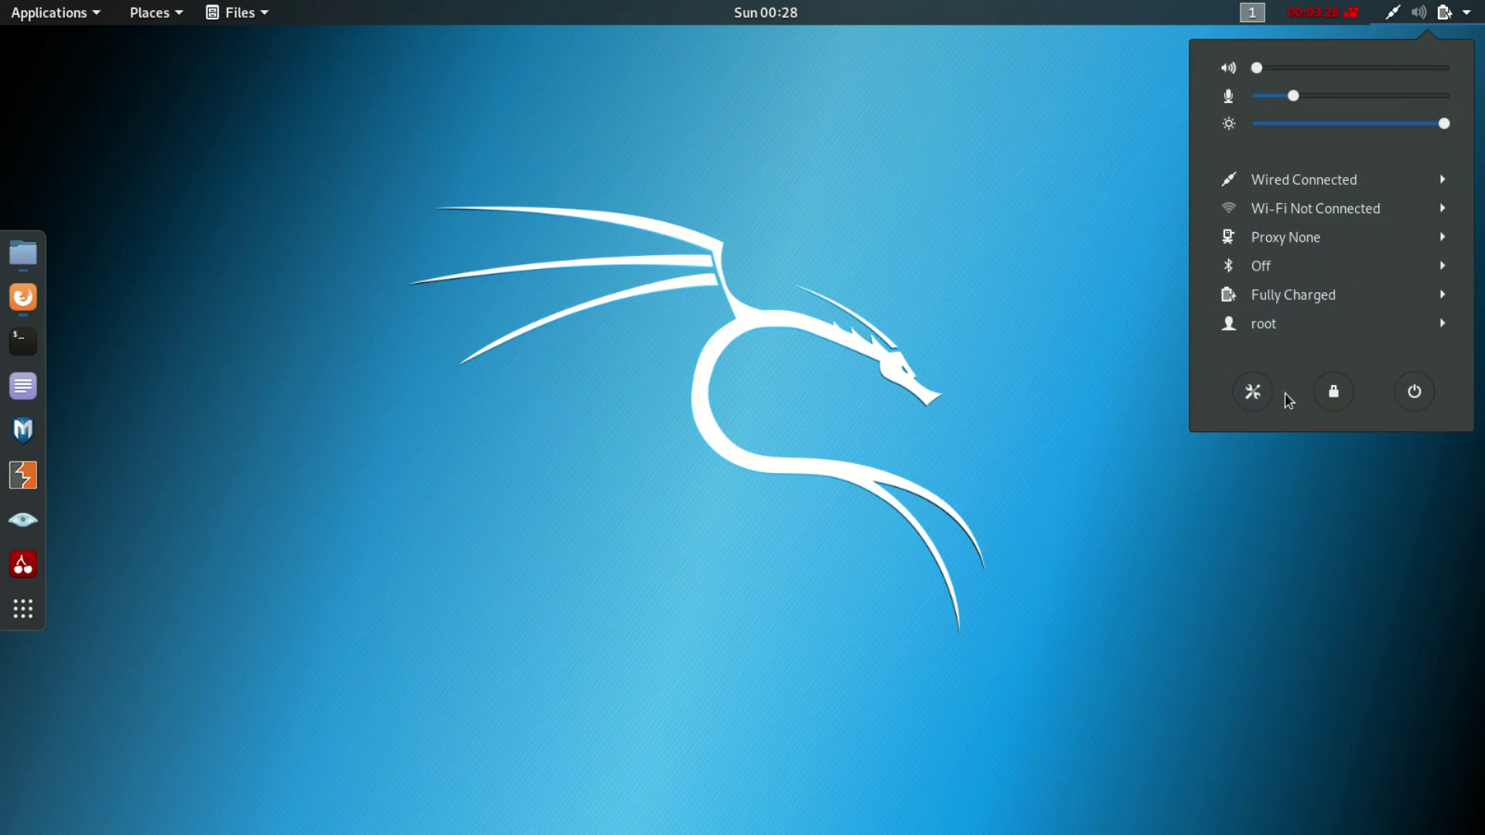
pyautogui.click(1253, 390)
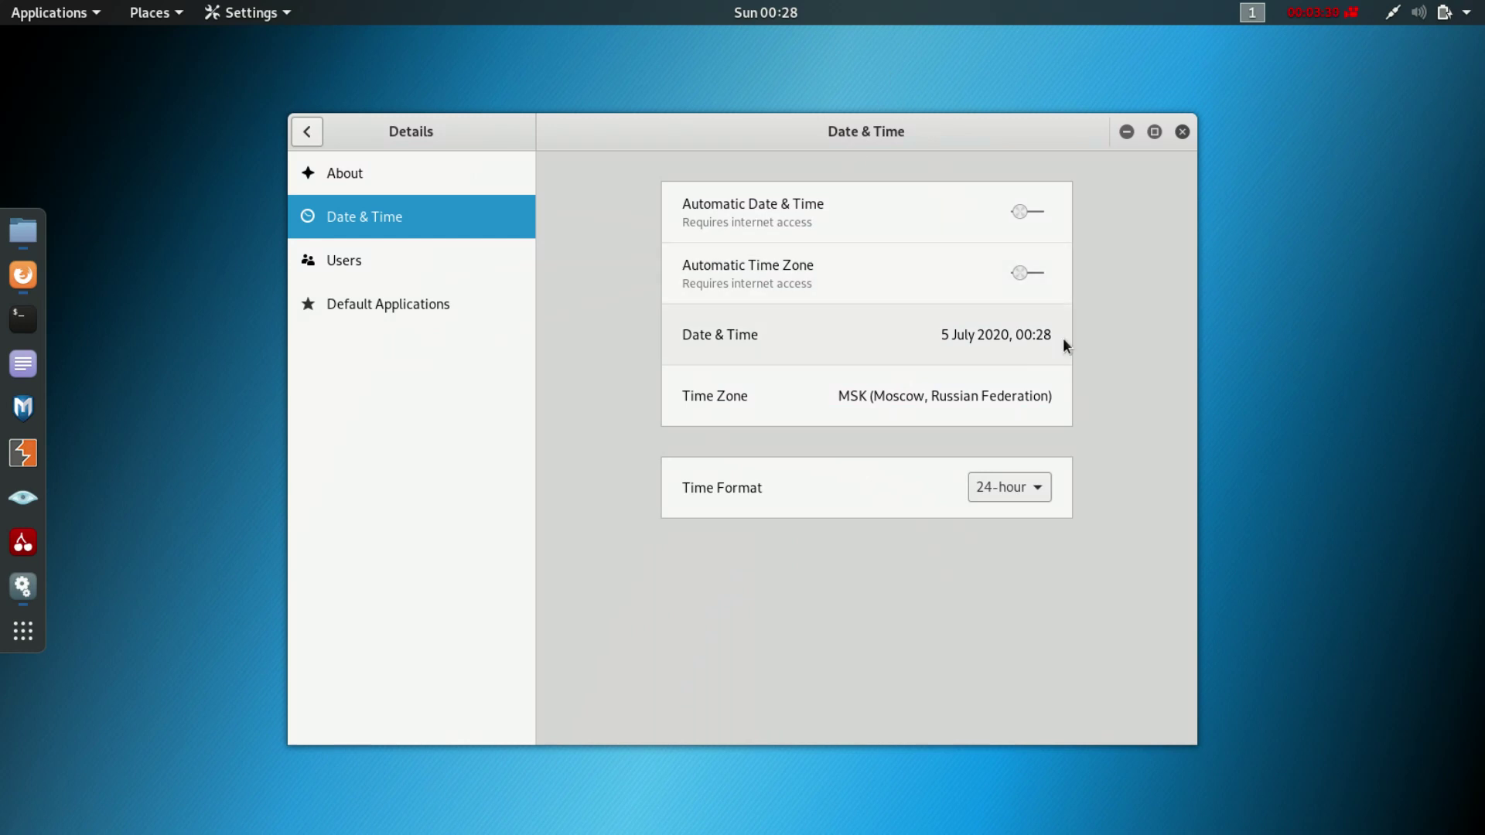
pyautogui.click(953, 394)
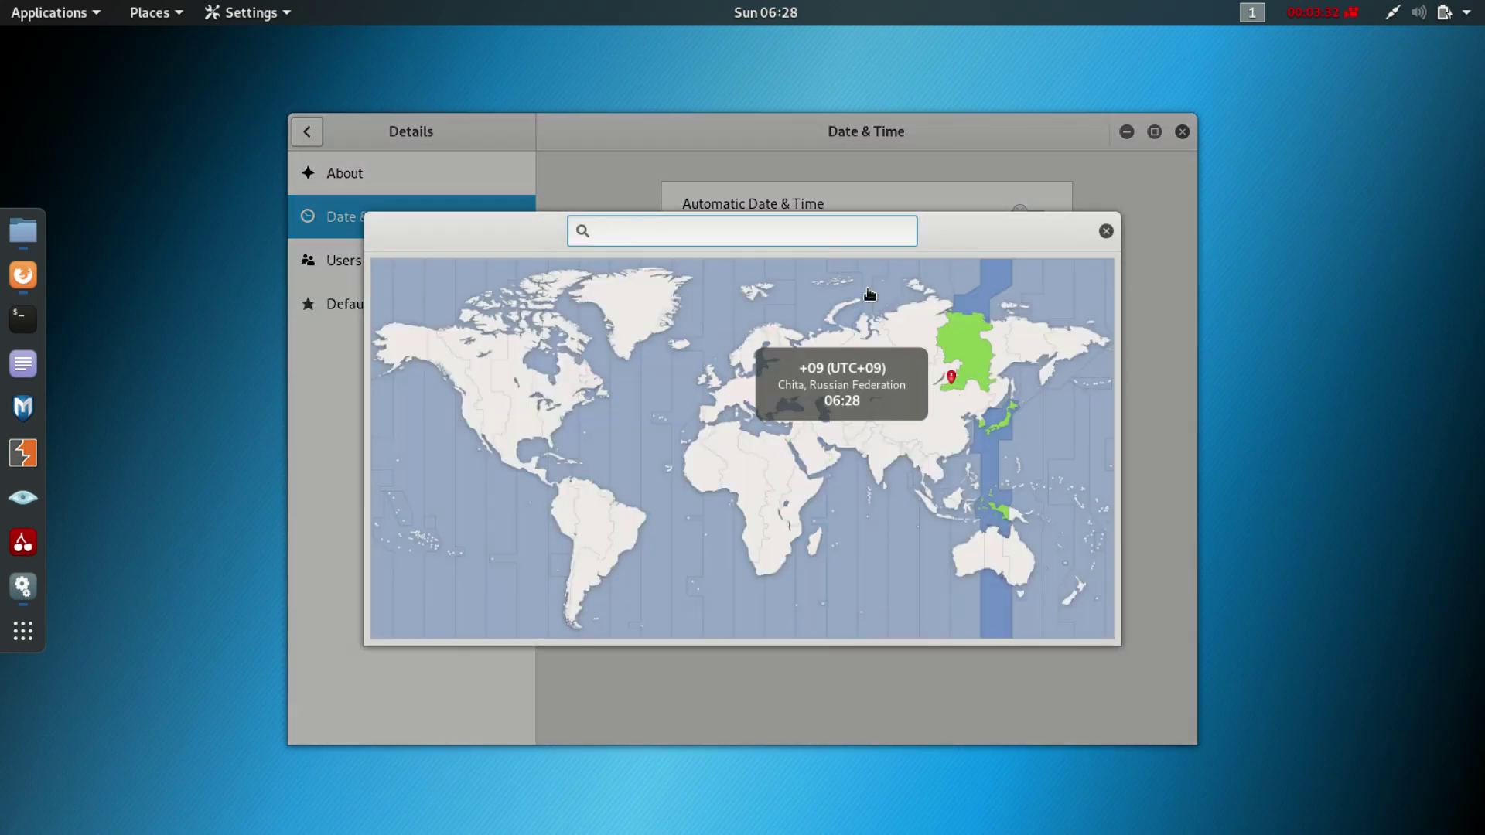
# Step: Try Russian, European and West African time zones on the map, including Krasnoyarsk, Kirov, Prague and Nouakchott
pyautogui.click(919, 335)
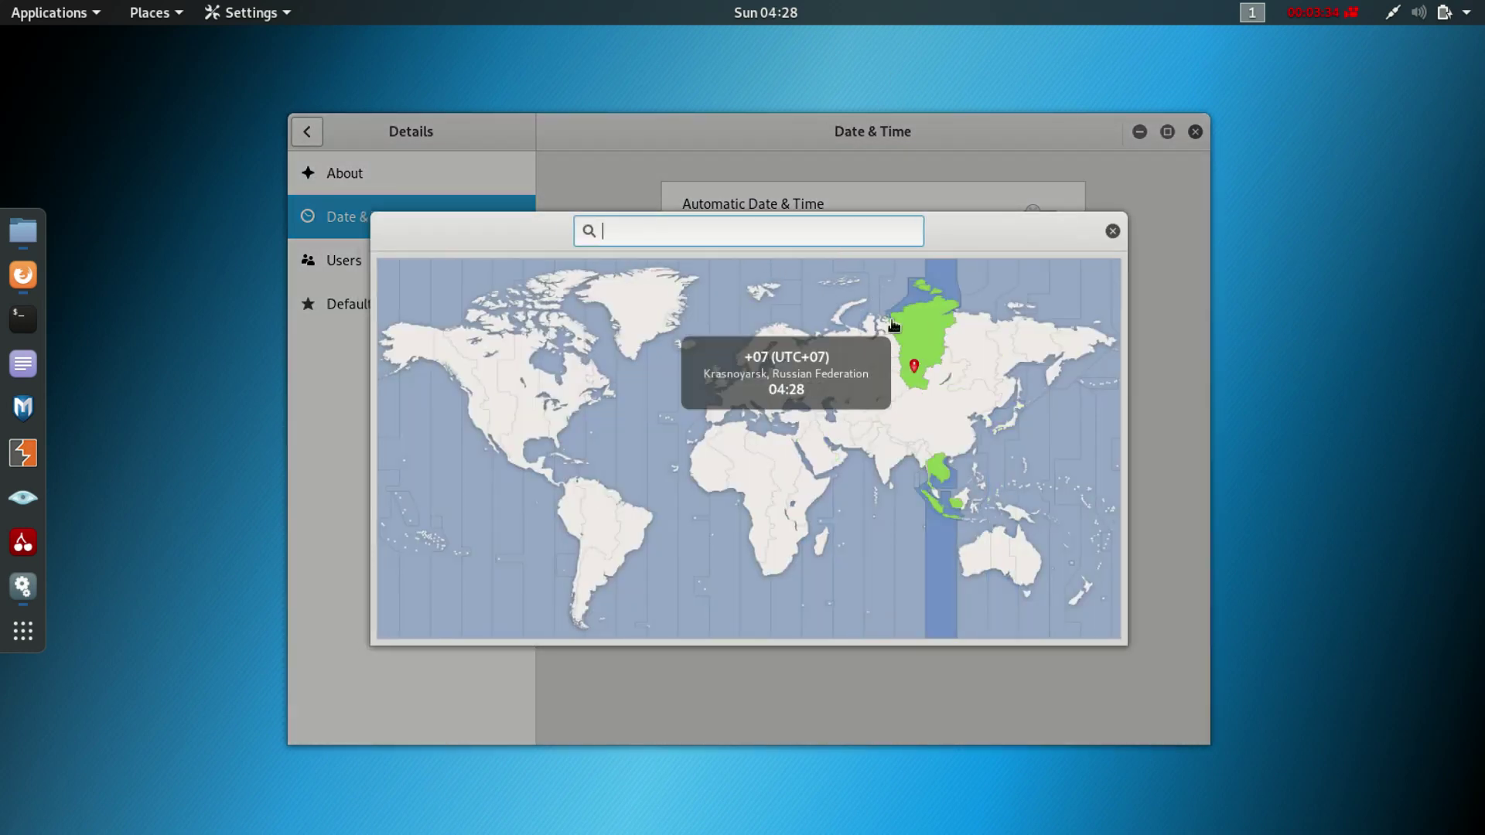
pyautogui.click(837, 321)
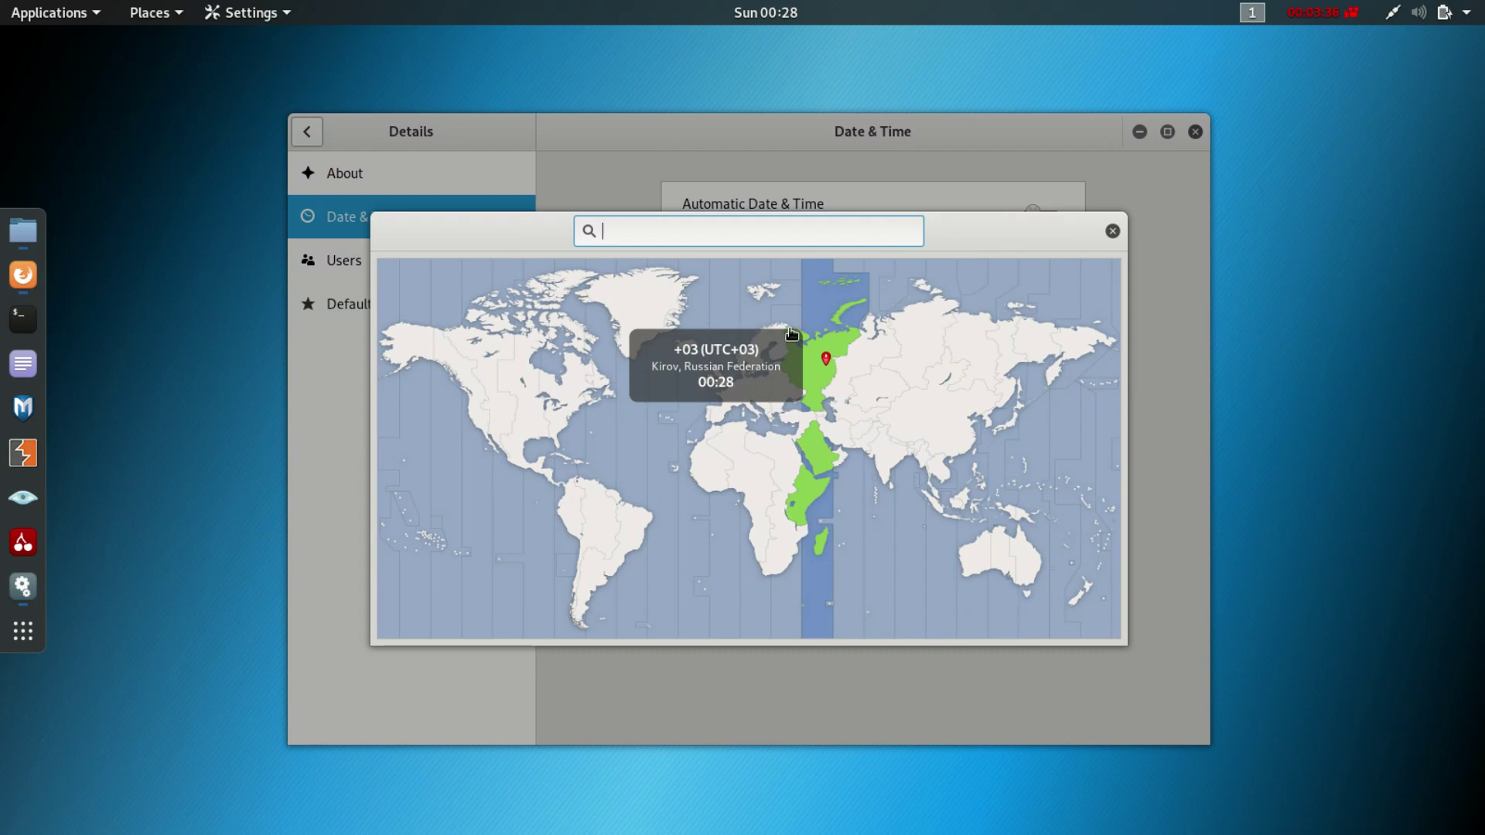
pyautogui.click(789, 334)
pyautogui.click(756, 396)
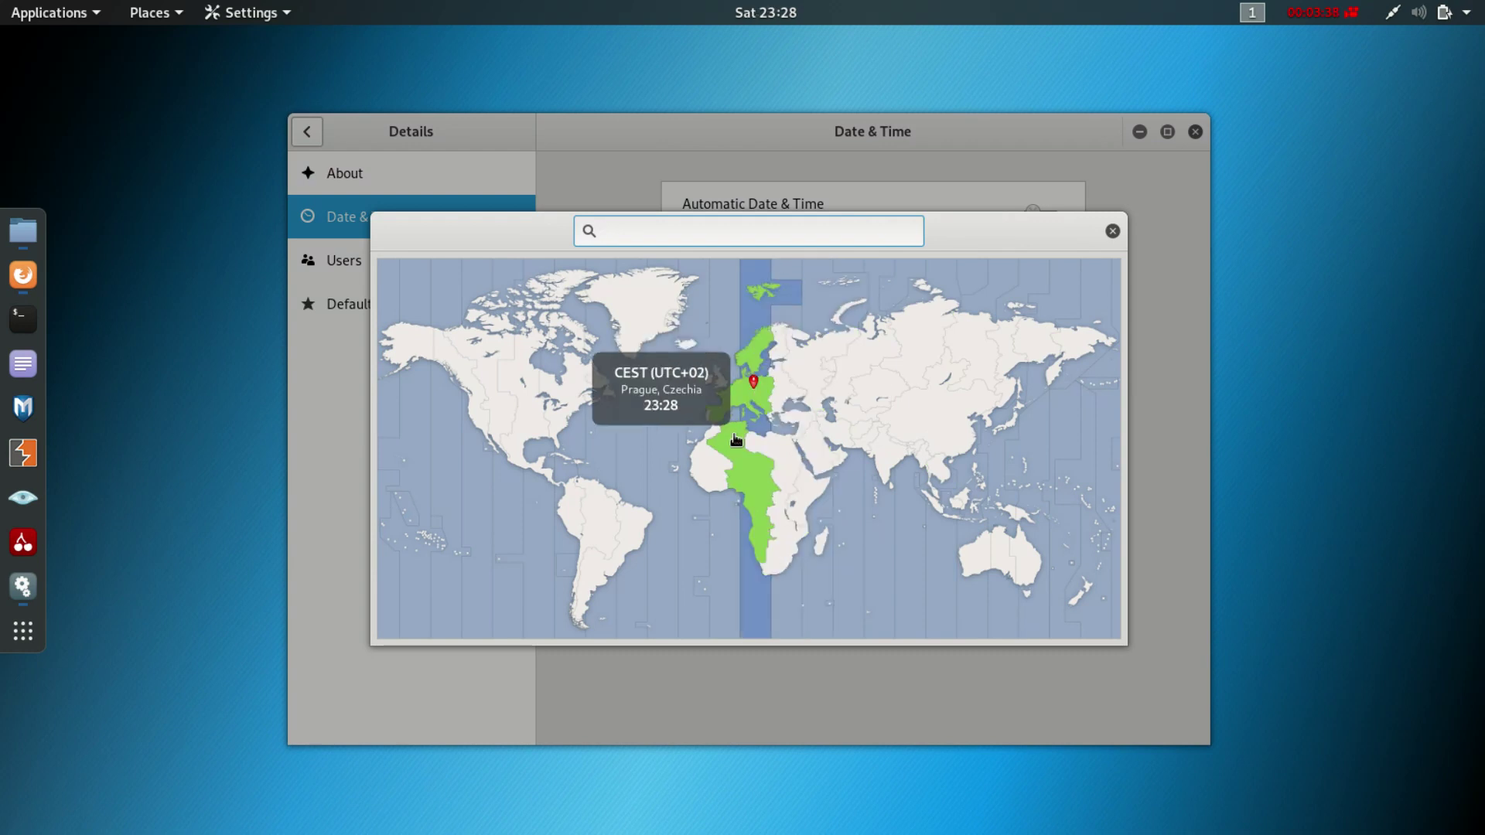
pyautogui.click(712, 468)
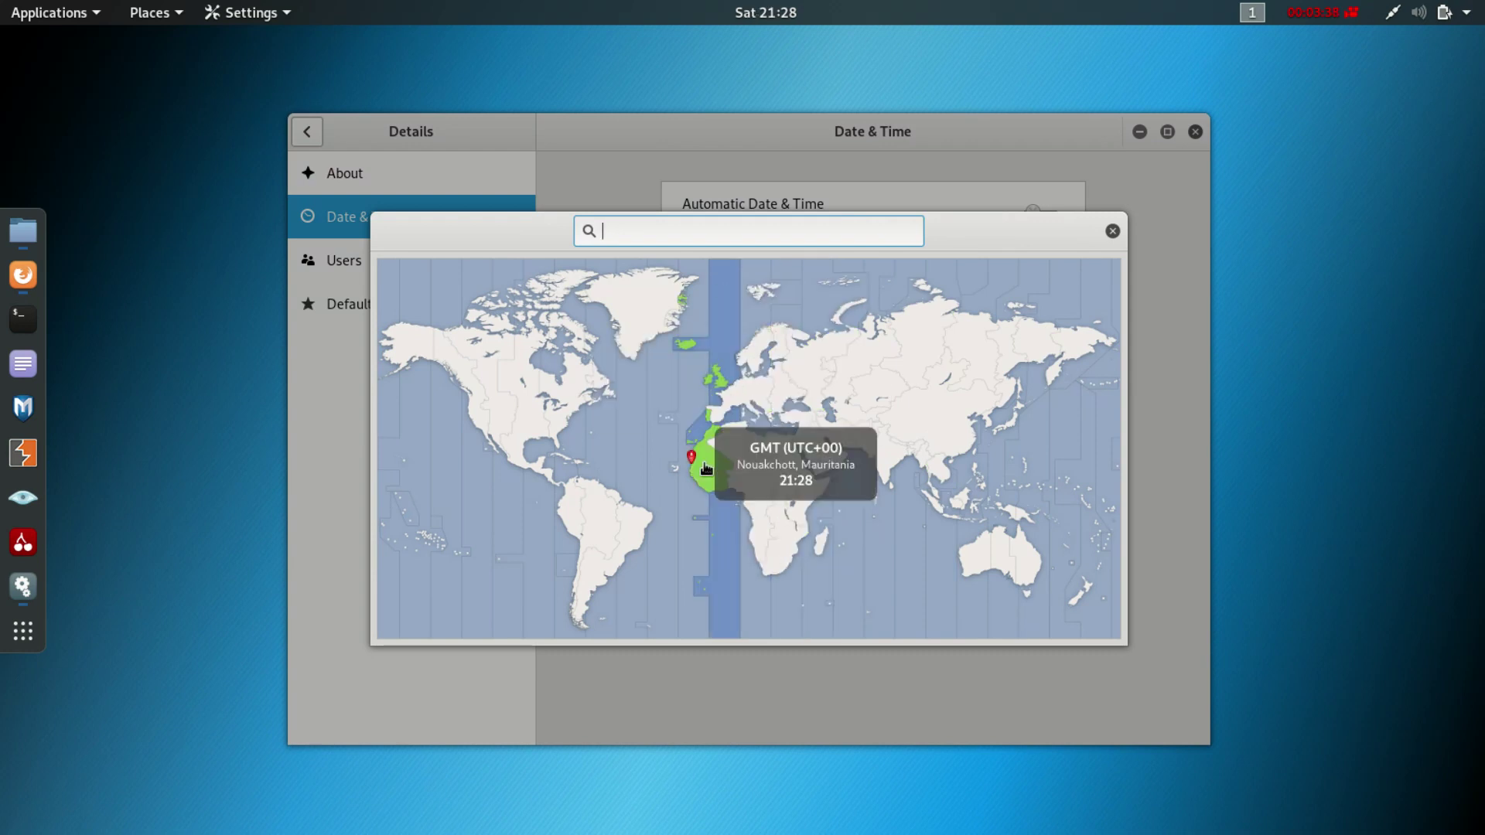
# Step: Try African time zones on the map, including Windhoek, Antananarivo, Kampala, Gaborone, Maseru and Luanda
pyautogui.click(770, 551)
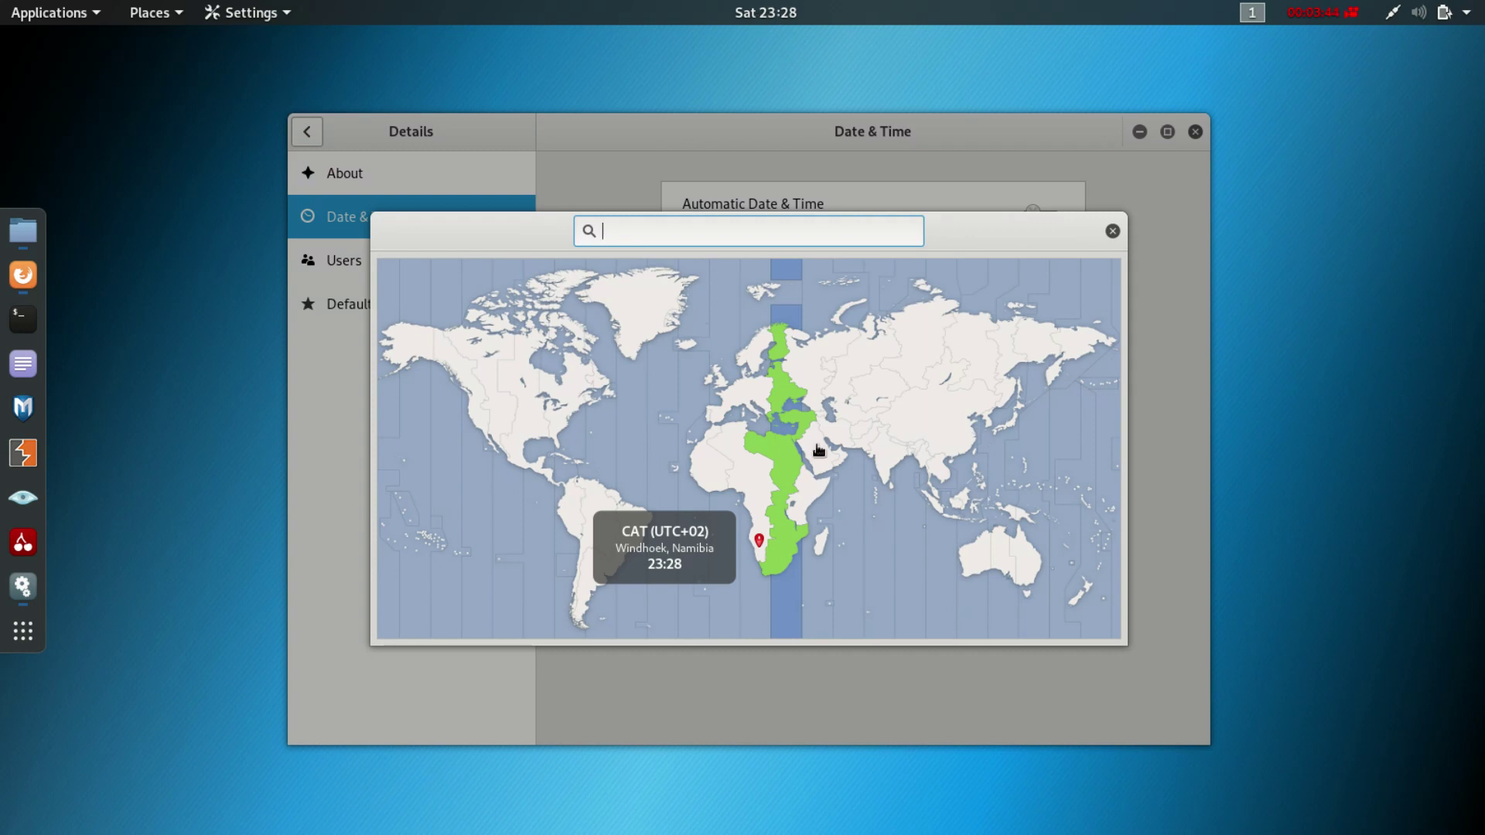
pyautogui.click(820, 543)
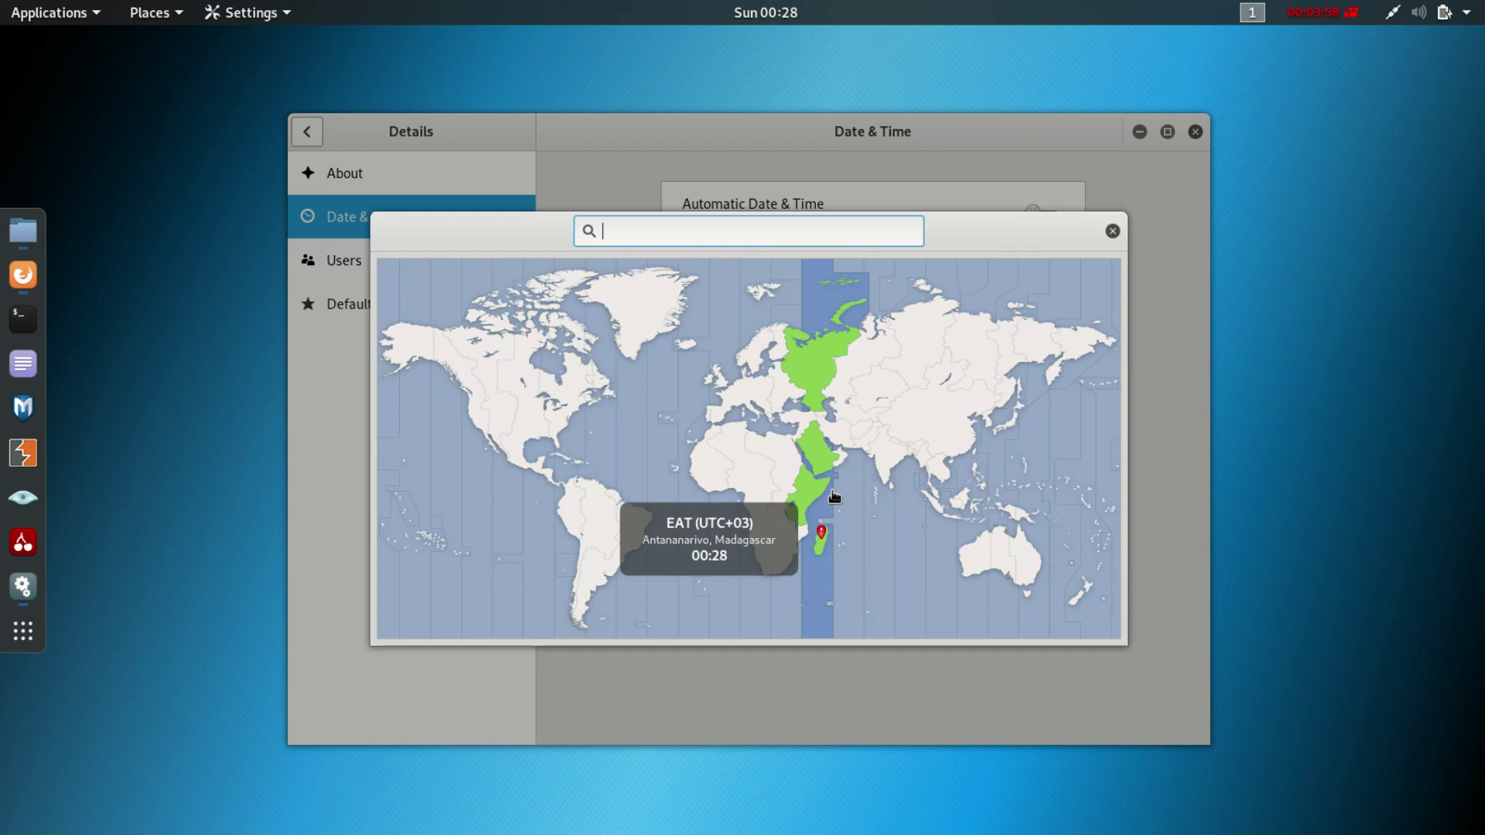
pyautogui.click(794, 500)
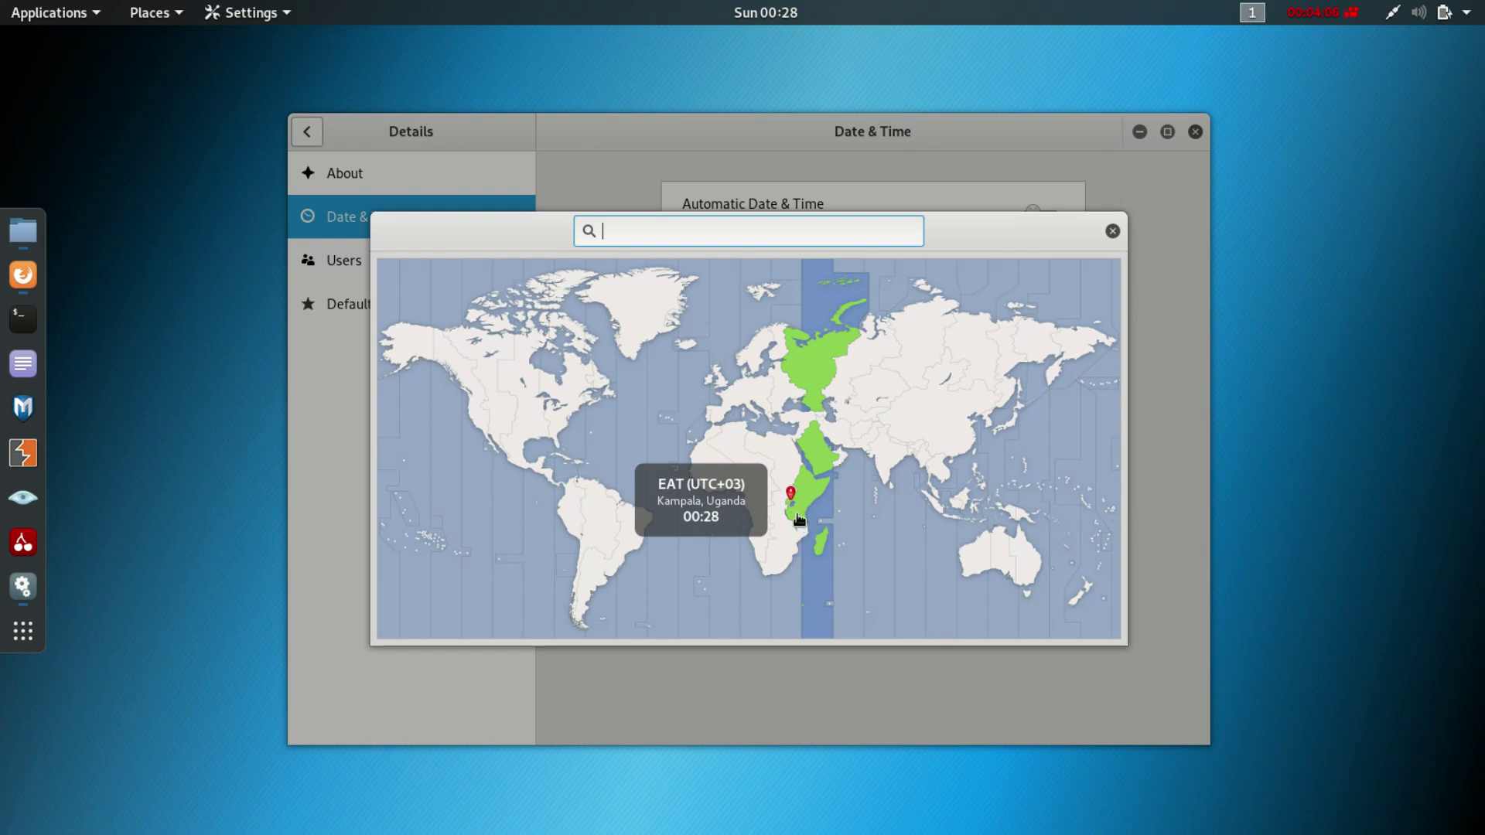
pyautogui.click(778, 552)
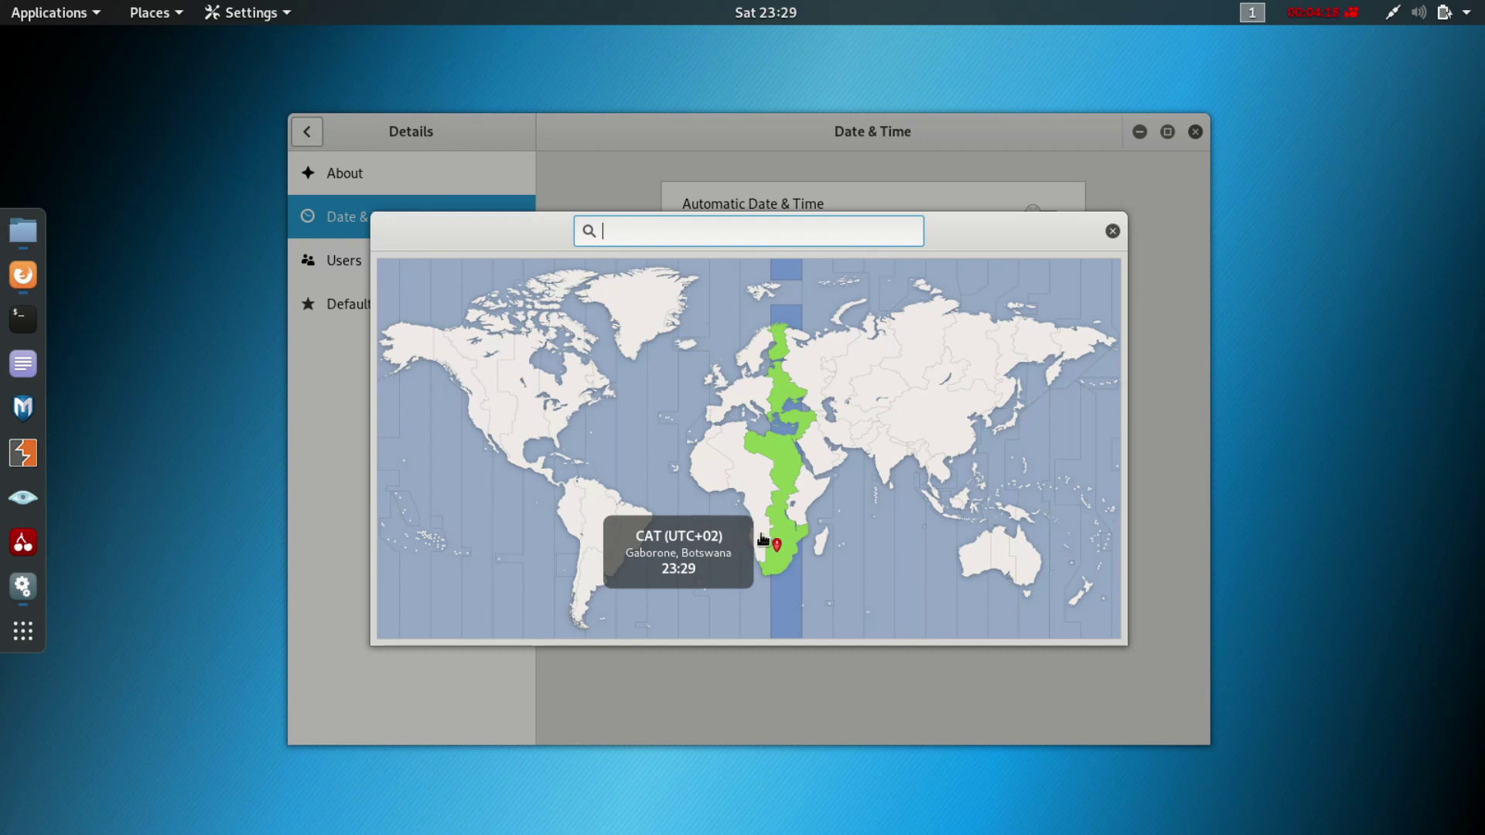
pyautogui.click(761, 543)
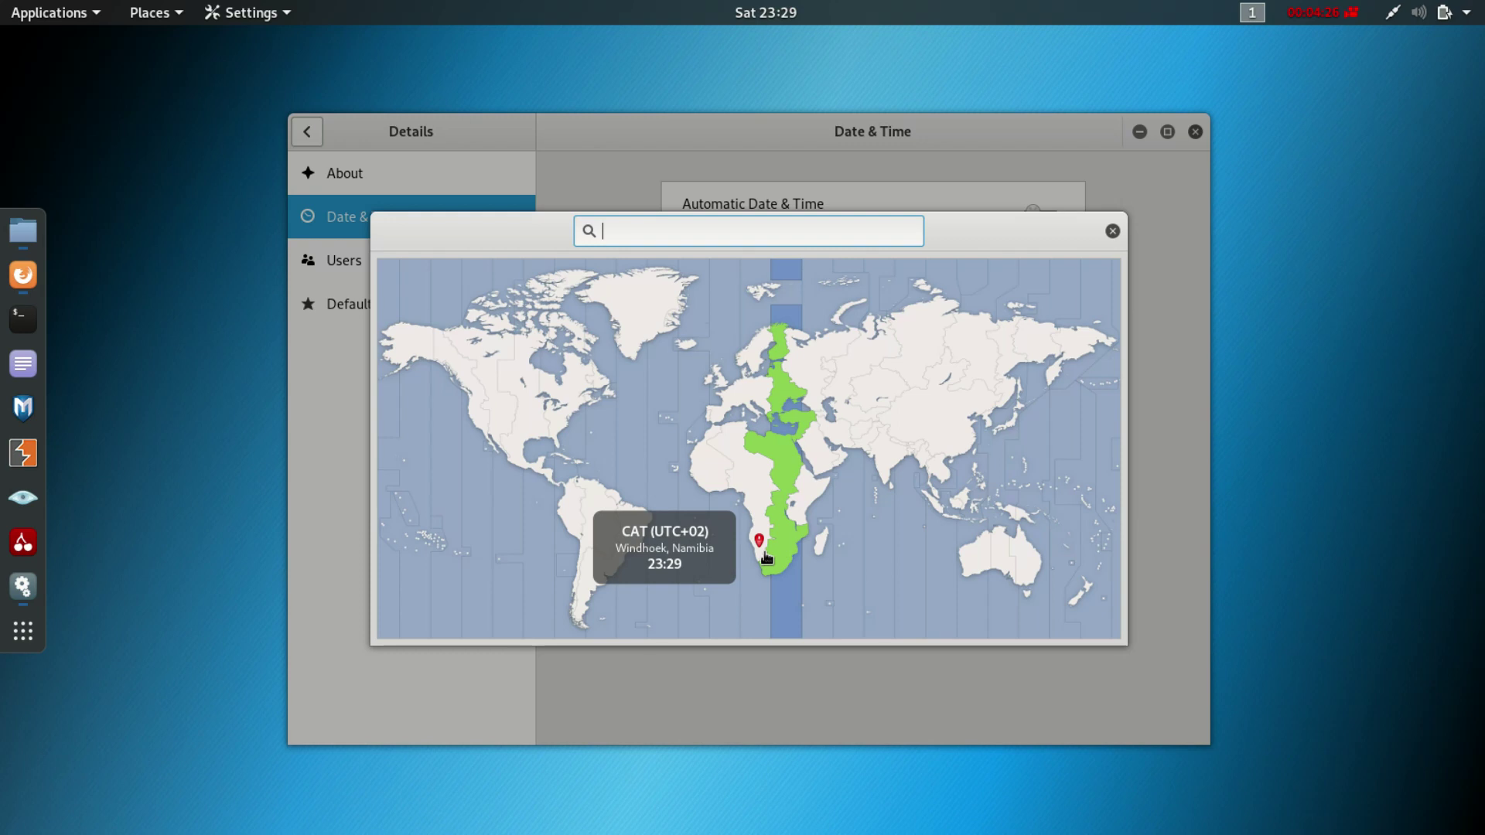
pyautogui.click(774, 571)
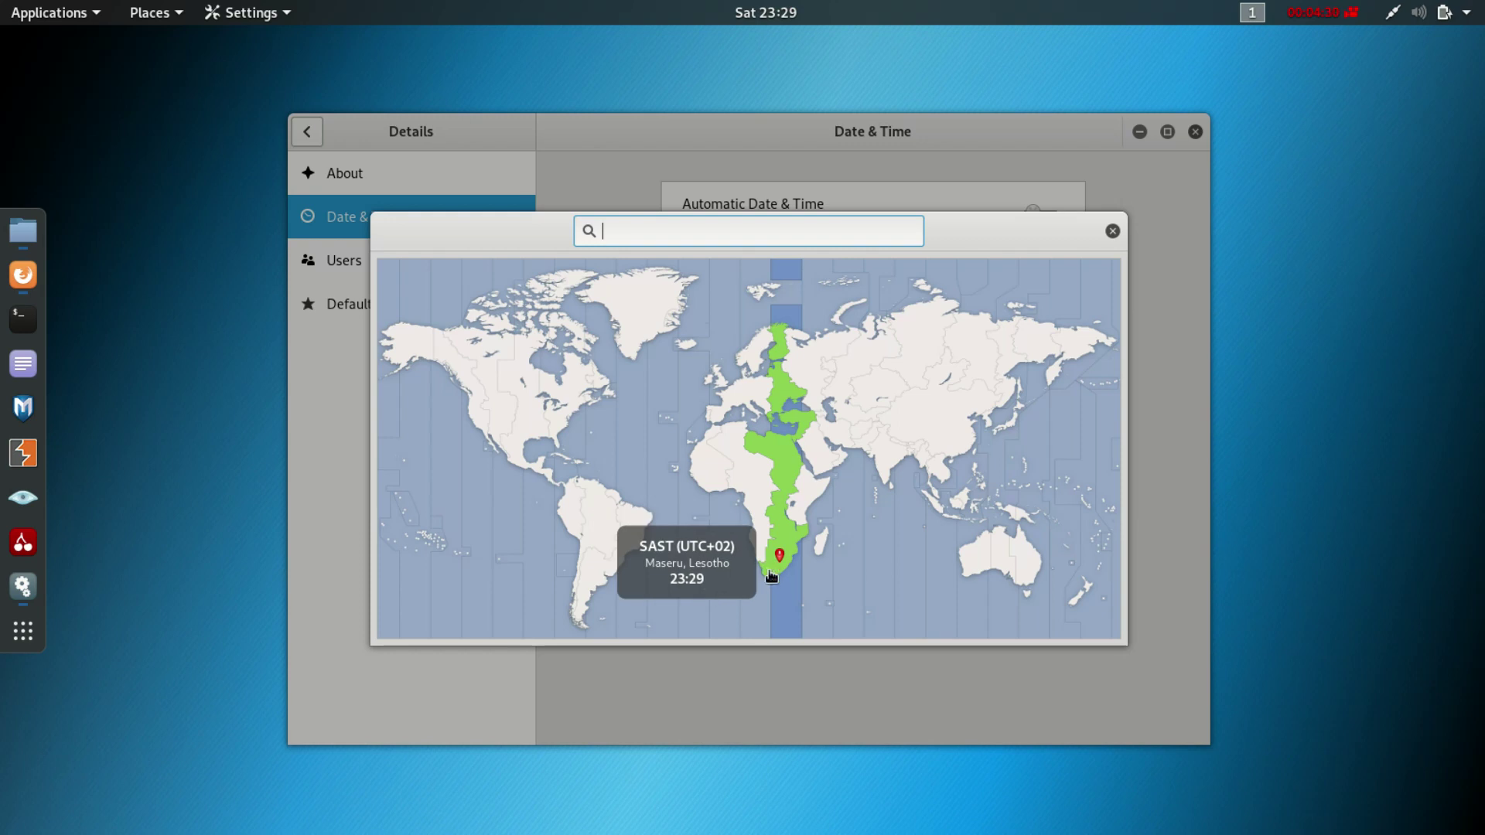
pyautogui.click(763, 534)
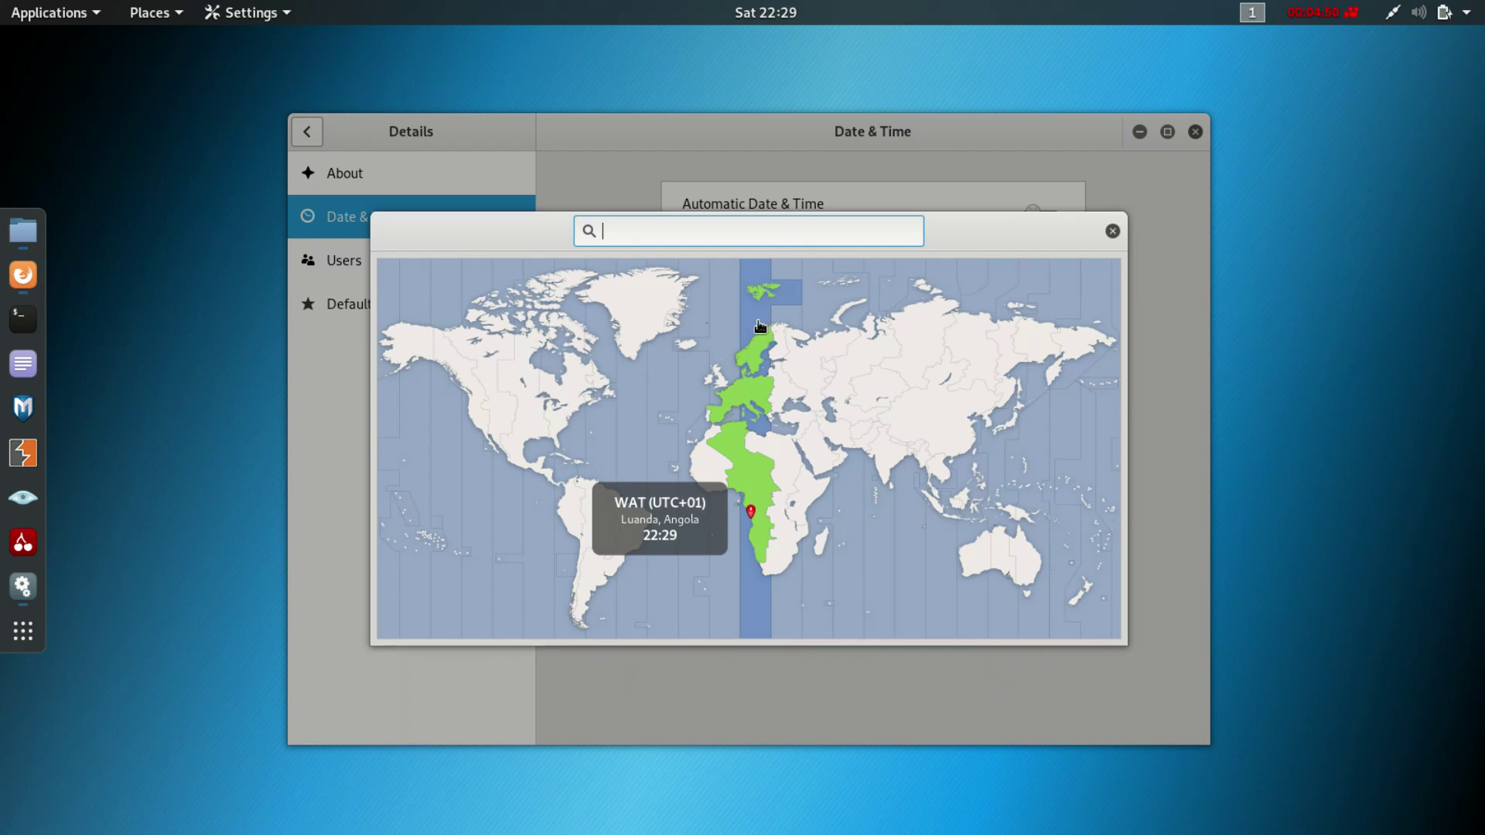
# Step: Try time zones in Finland, Greenland and South America on the map, including Helsinki, Thule and Cordoba
pyautogui.click(800, 343)
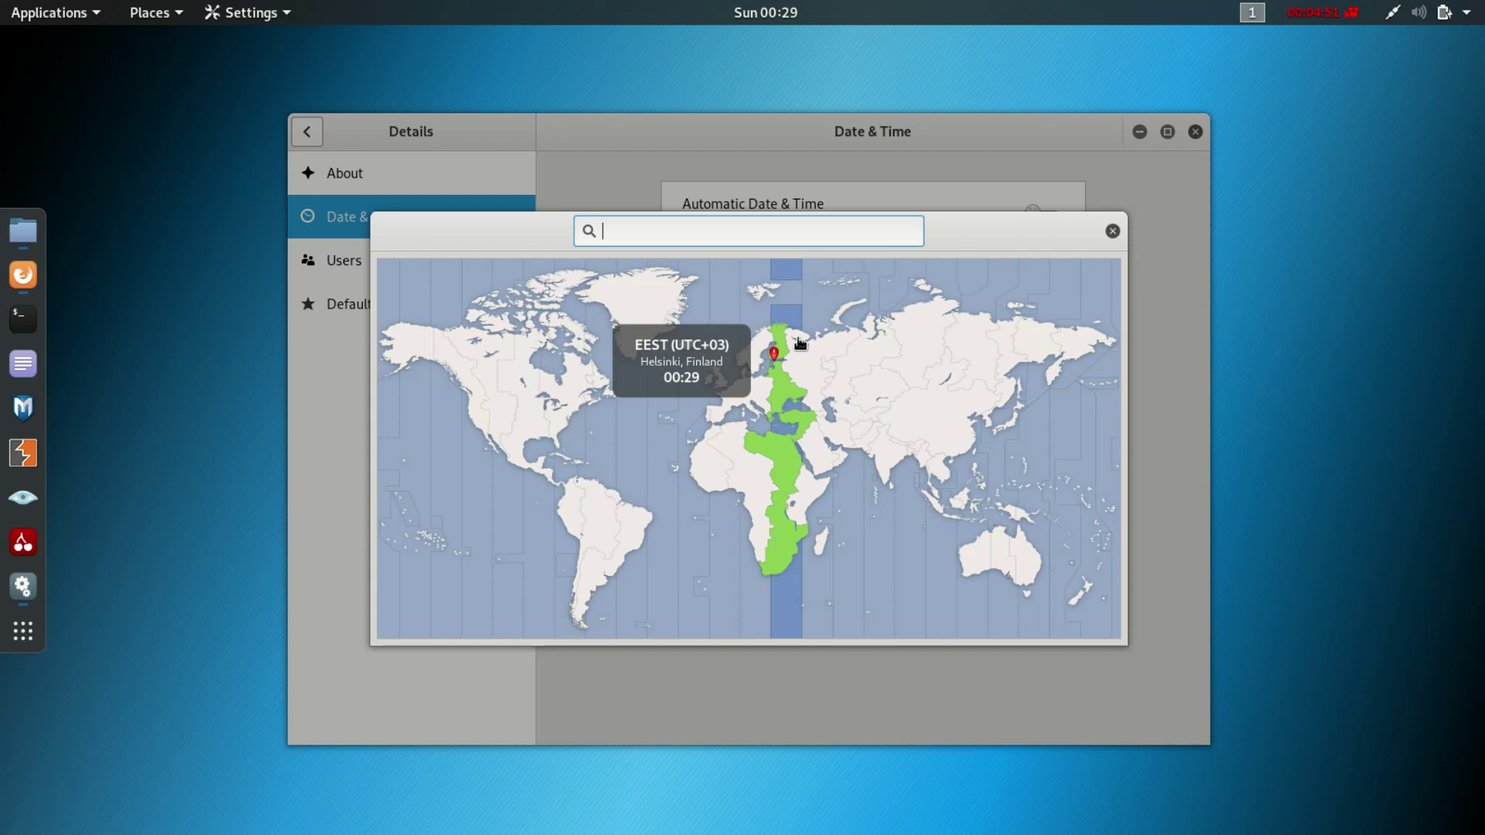
pyautogui.click(678, 315)
pyautogui.click(634, 306)
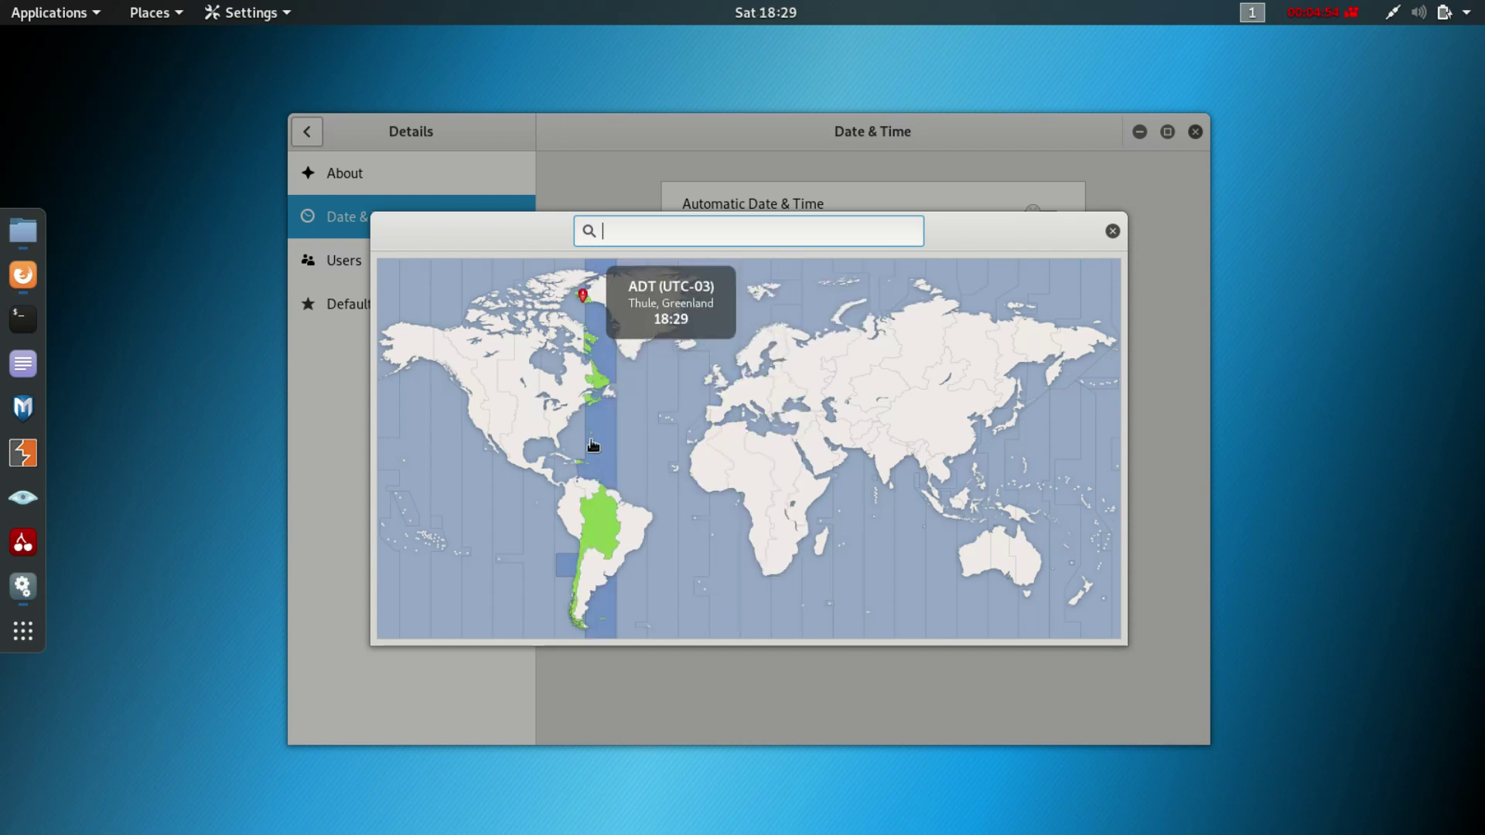
pyautogui.click(623, 526)
pyautogui.click(590, 573)
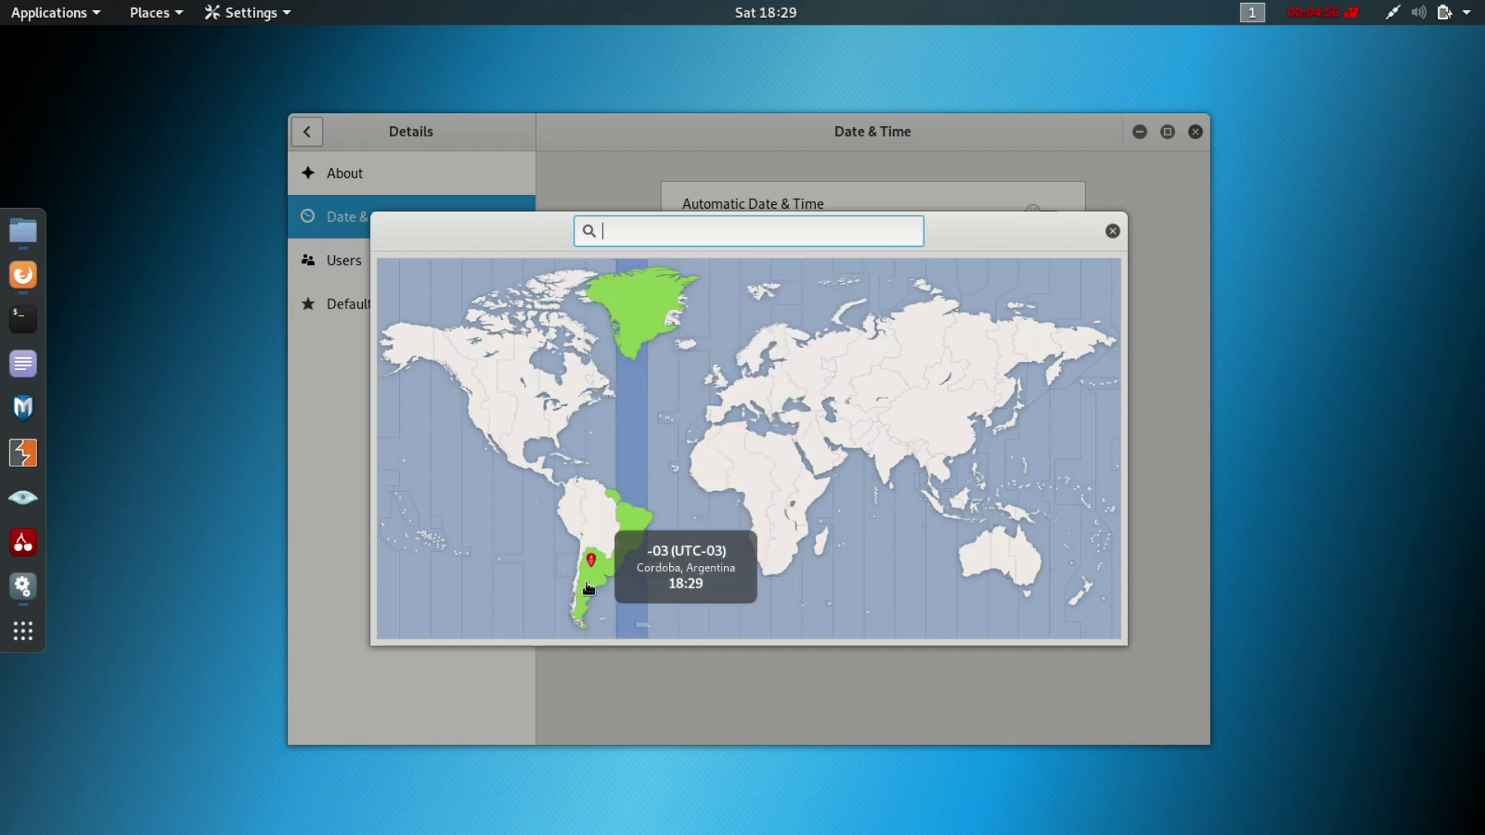
pyautogui.click(585, 604)
# Step: Try time zones from Madagascar to Australia and eastern Russia, including Antananarivo, Eucla, Lindeman and Srednekolymsk
pyautogui.click(824, 550)
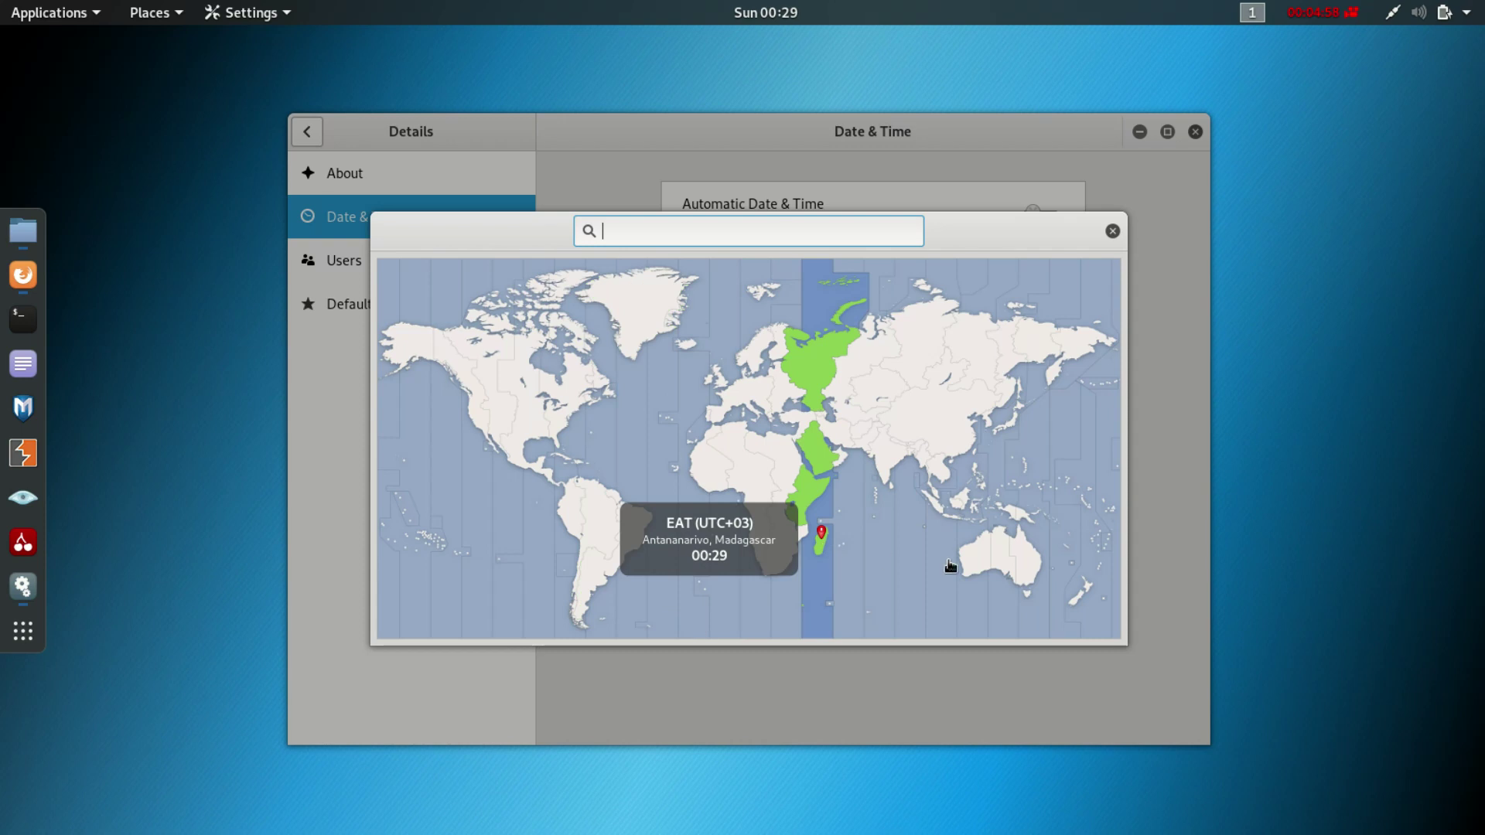
pyautogui.click(974, 566)
pyautogui.click(1000, 558)
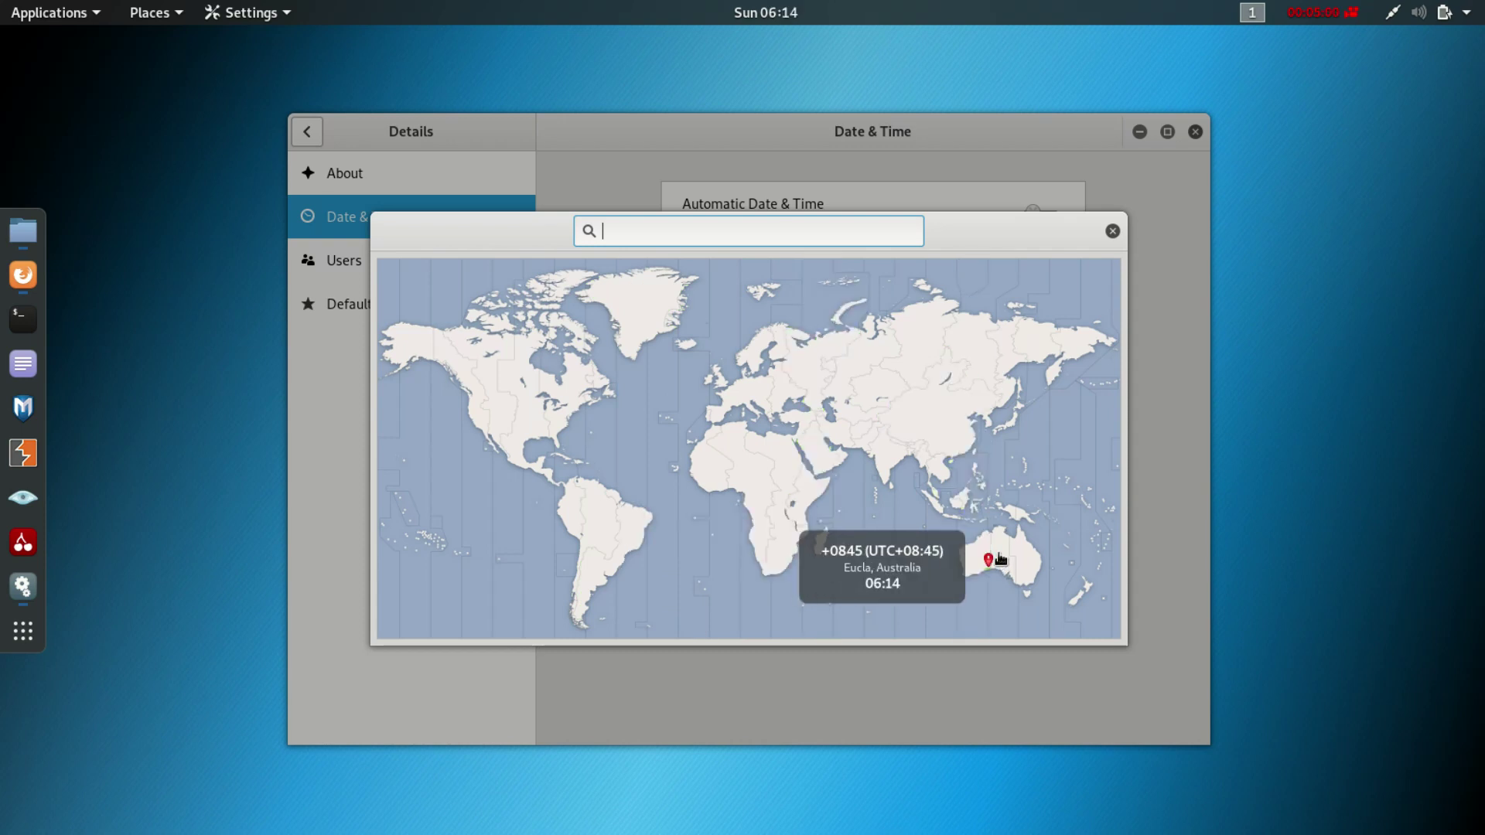
pyautogui.click(1032, 560)
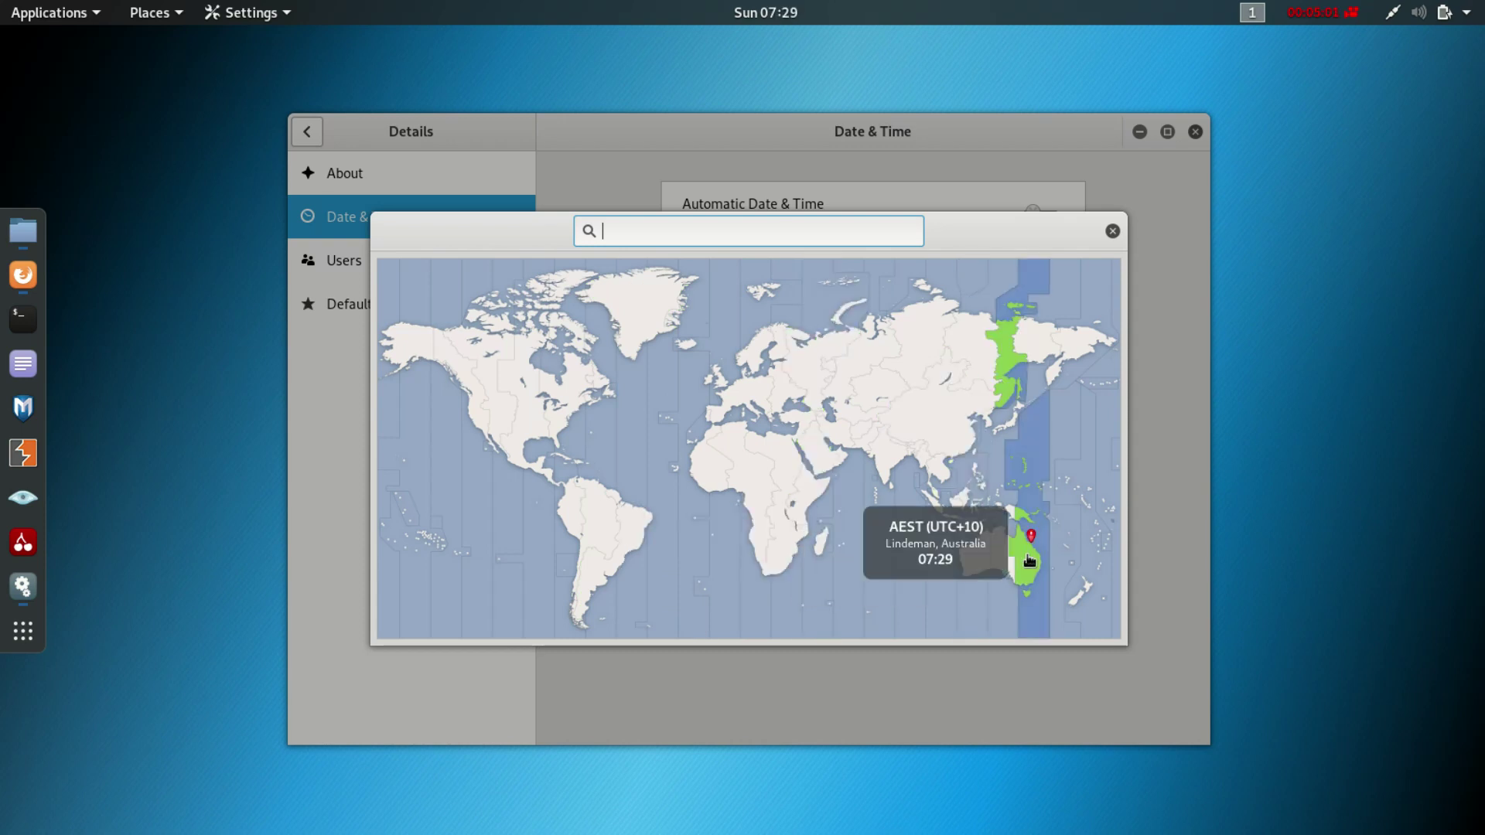
pyautogui.click(947, 401)
pyautogui.click(1045, 333)
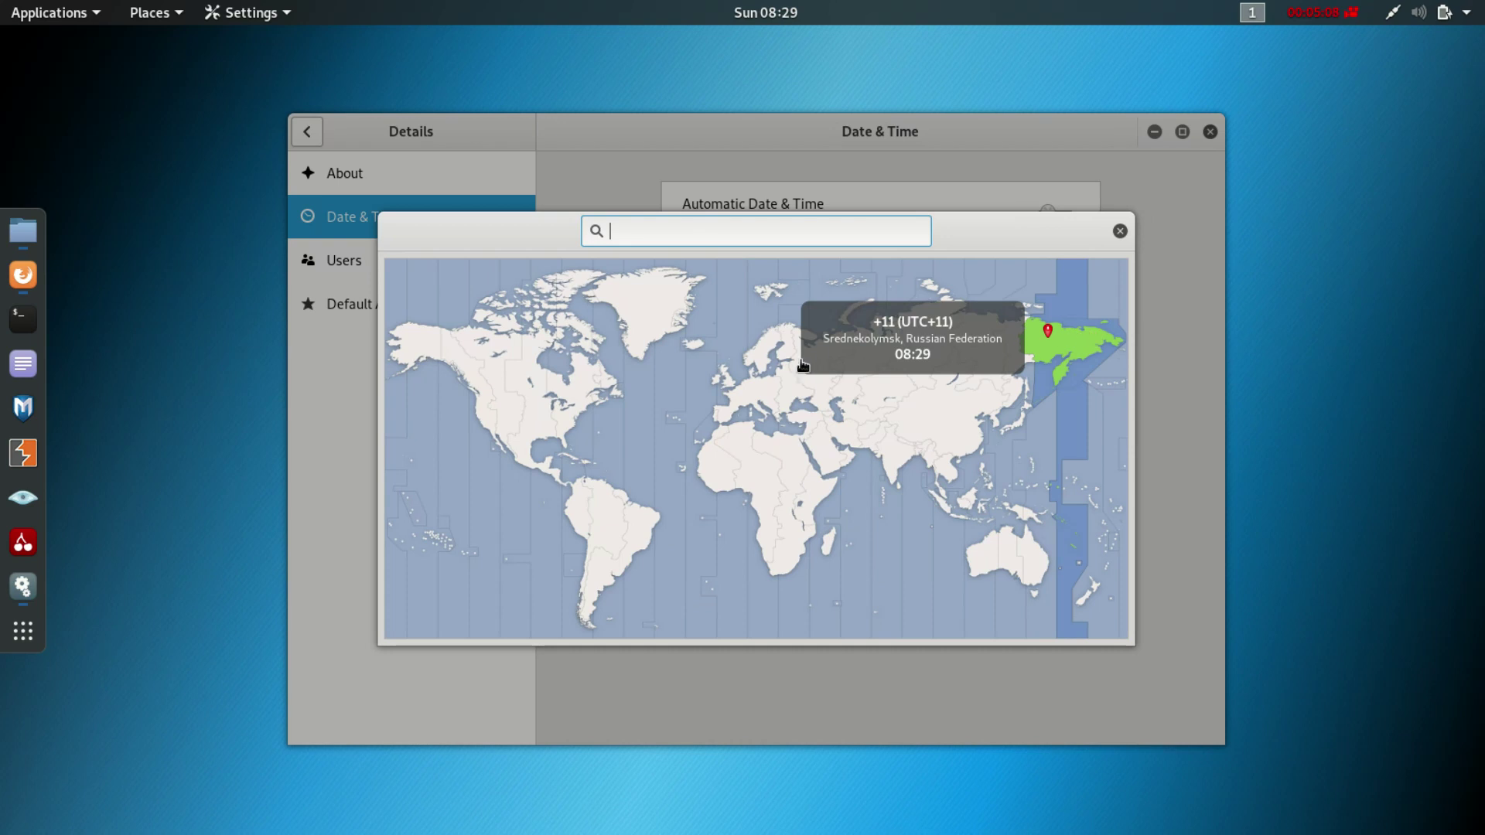
# Step: Try Central Asian, Russian and Arctic time zones on the map, including Bishkek, Yekaterinburg and Longyearbyen
pyautogui.click(885, 411)
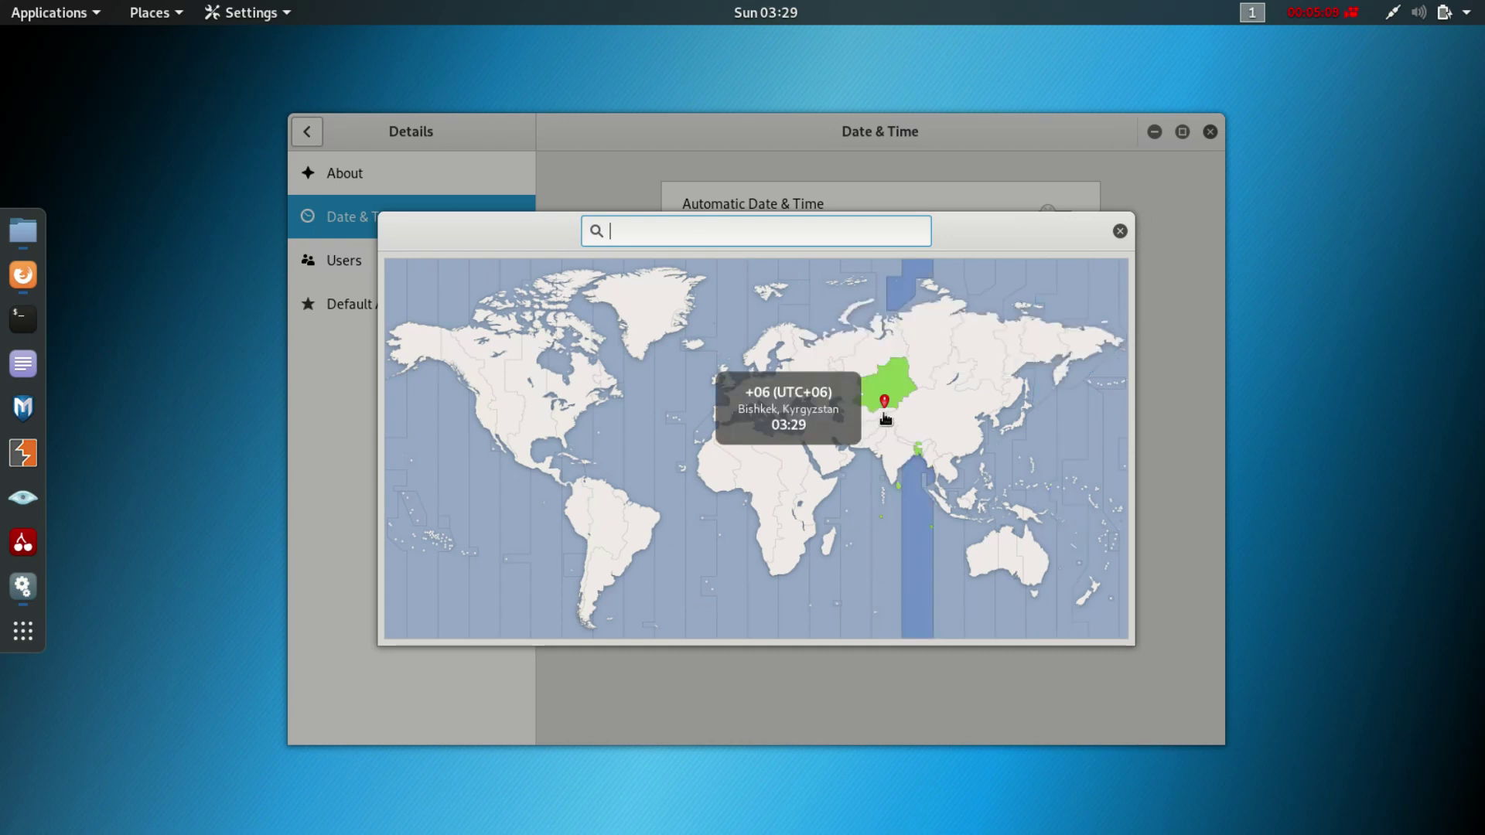
pyautogui.click(887, 360)
pyautogui.click(932, 329)
pyautogui.click(861, 322)
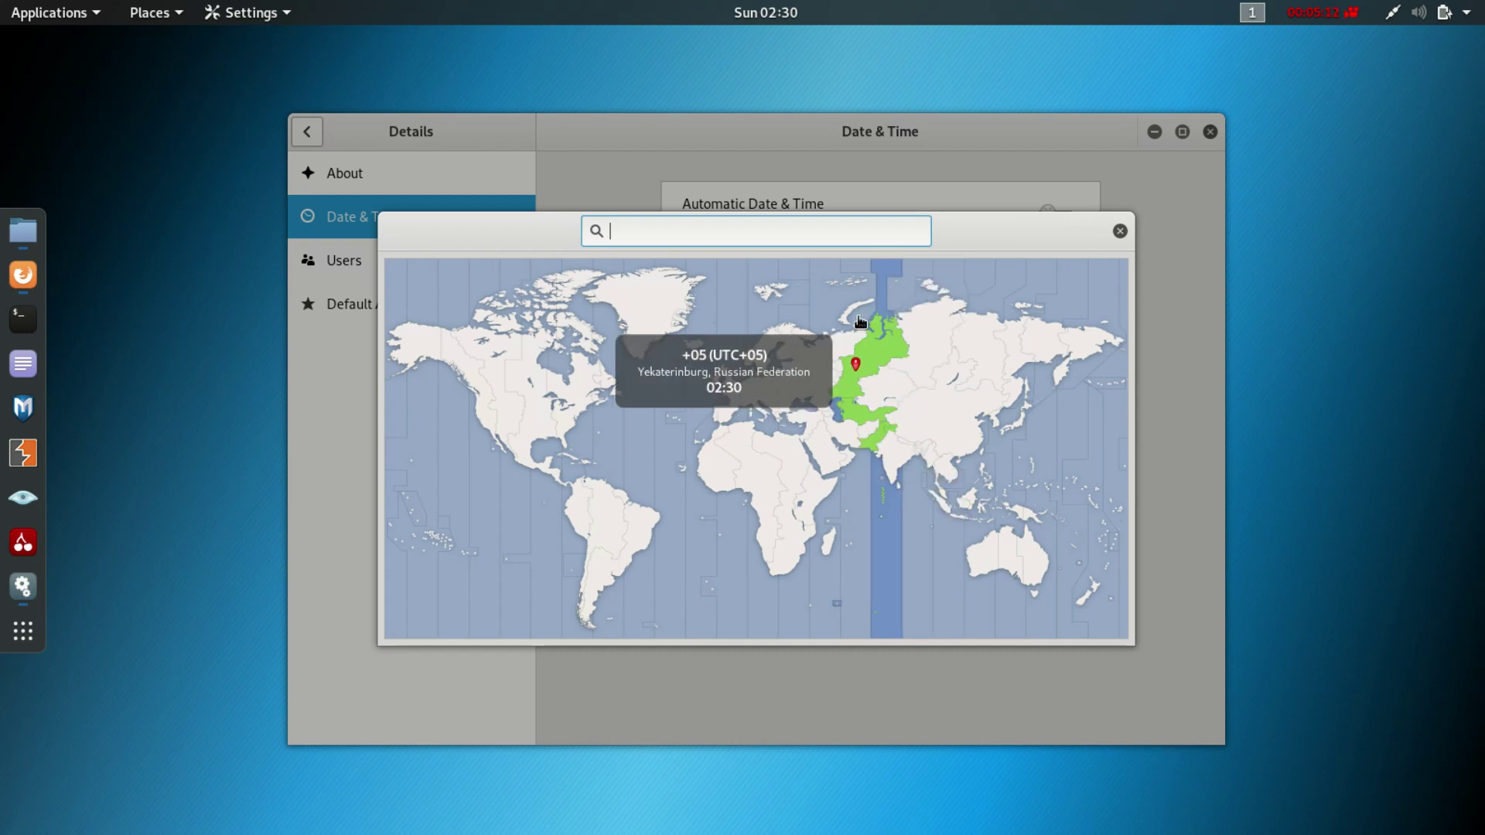
pyautogui.click(859, 318)
pyautogui.click(843, 284)
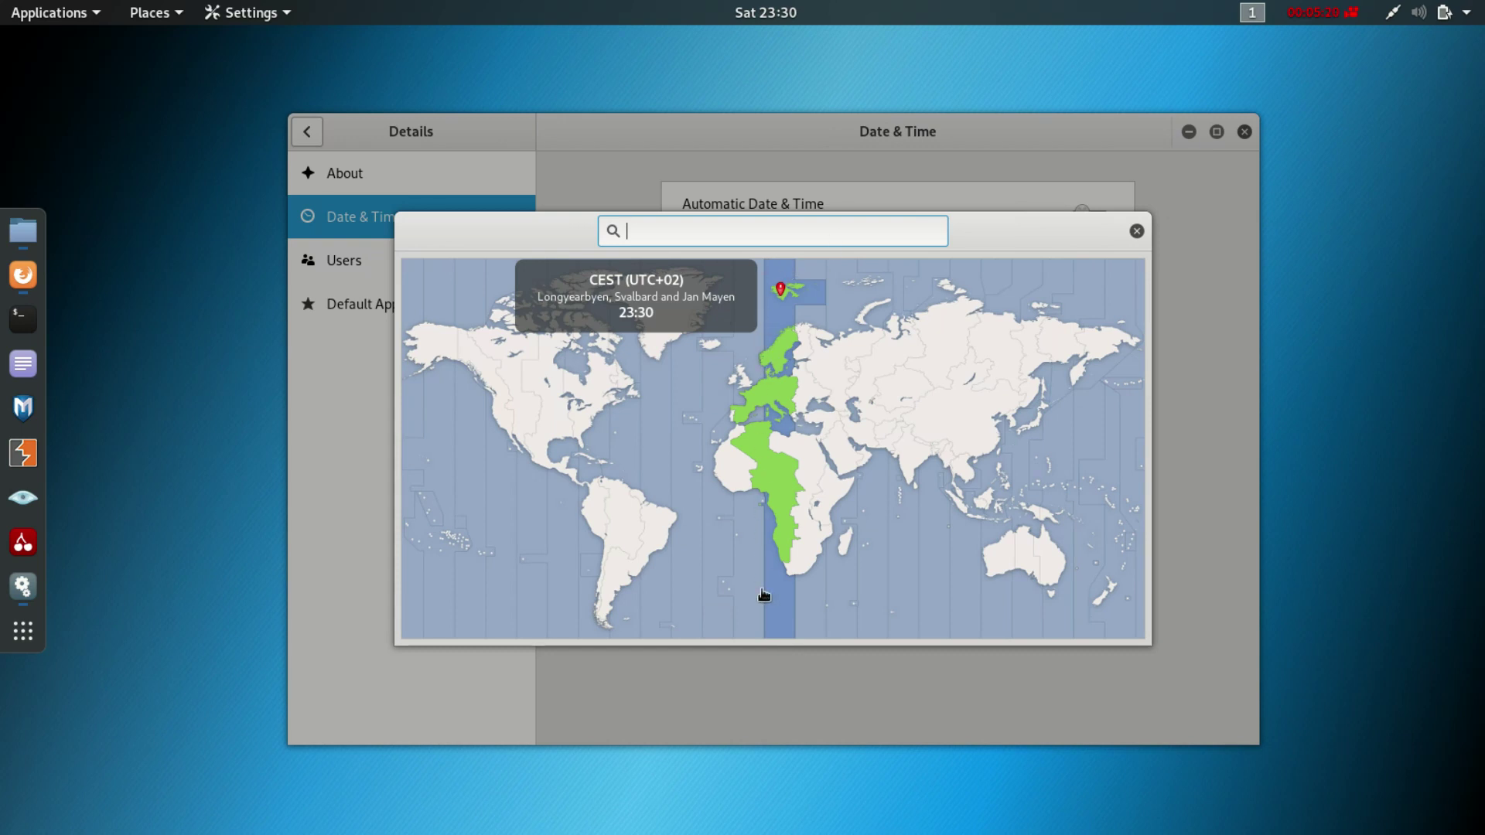
# Step: Try African and Asian time zones on the map, including Juba, Urumqi and Omsk
pyautogui.click(817, 495)
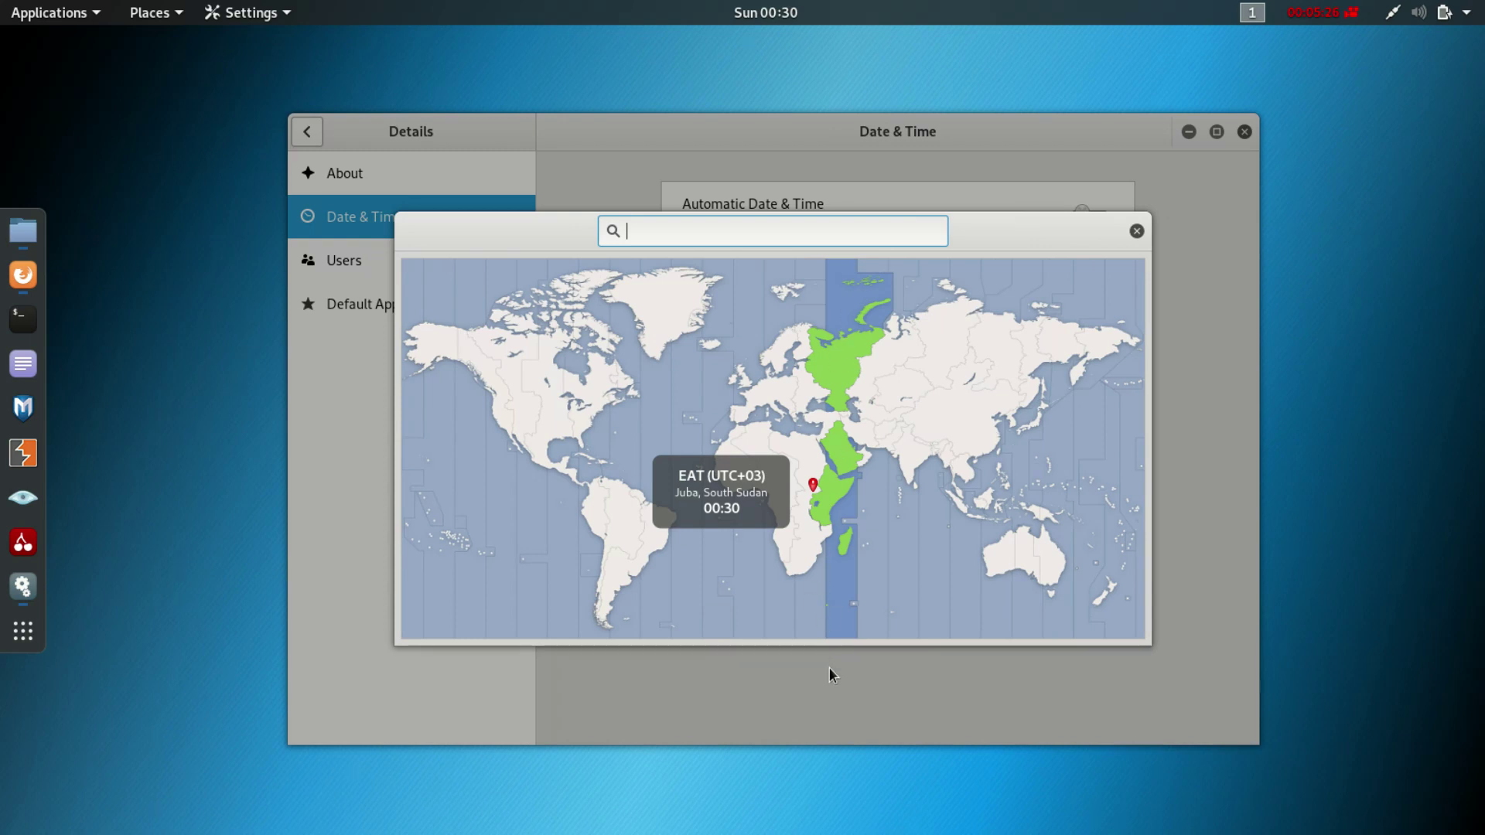
pyautogui.click(917, 444)
pyautogui.click(939, 422)
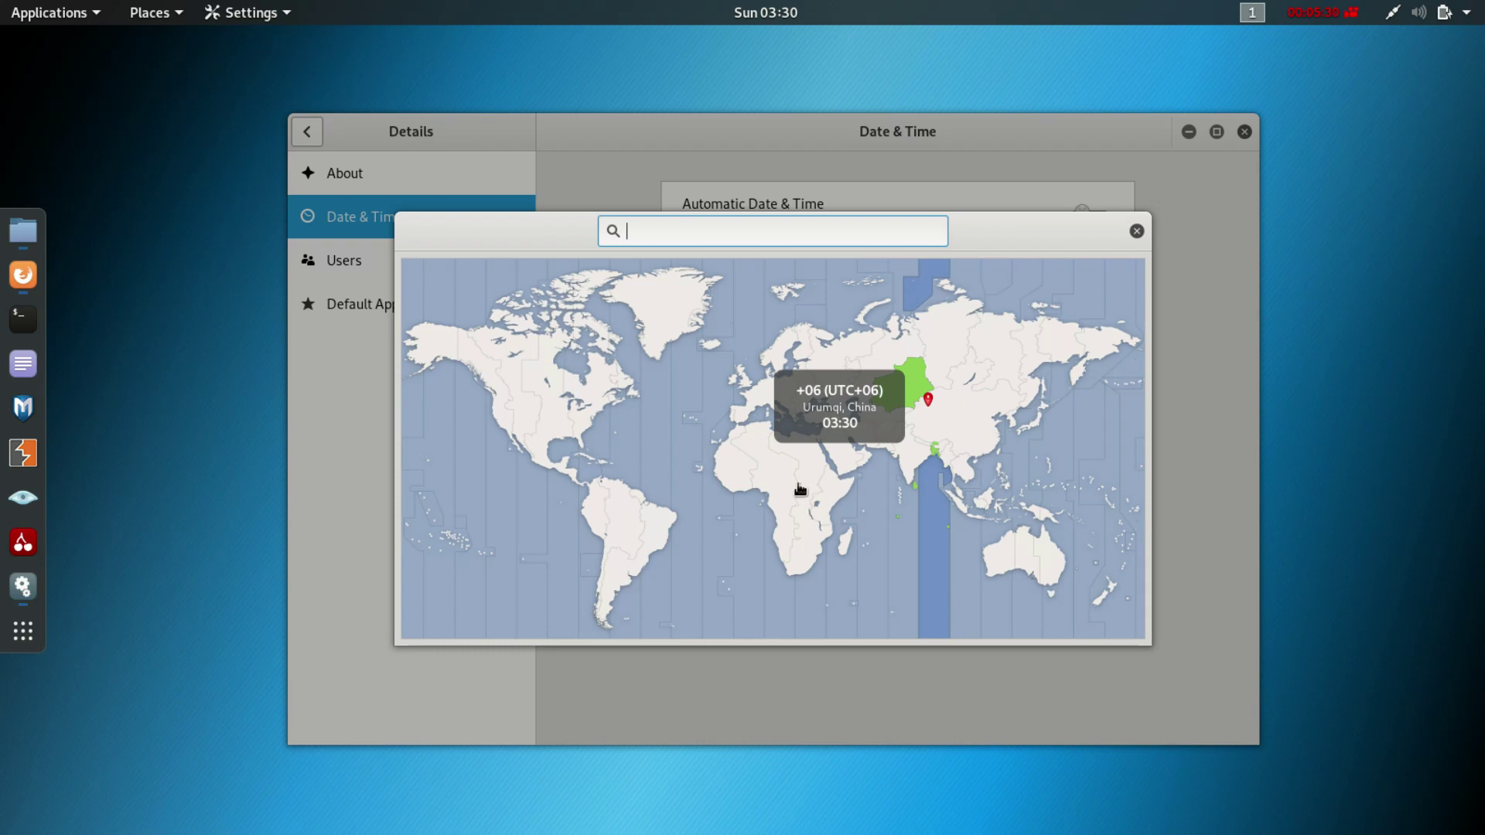
pyautogui.click(805, 529)
pyautogui.click(938, 394)
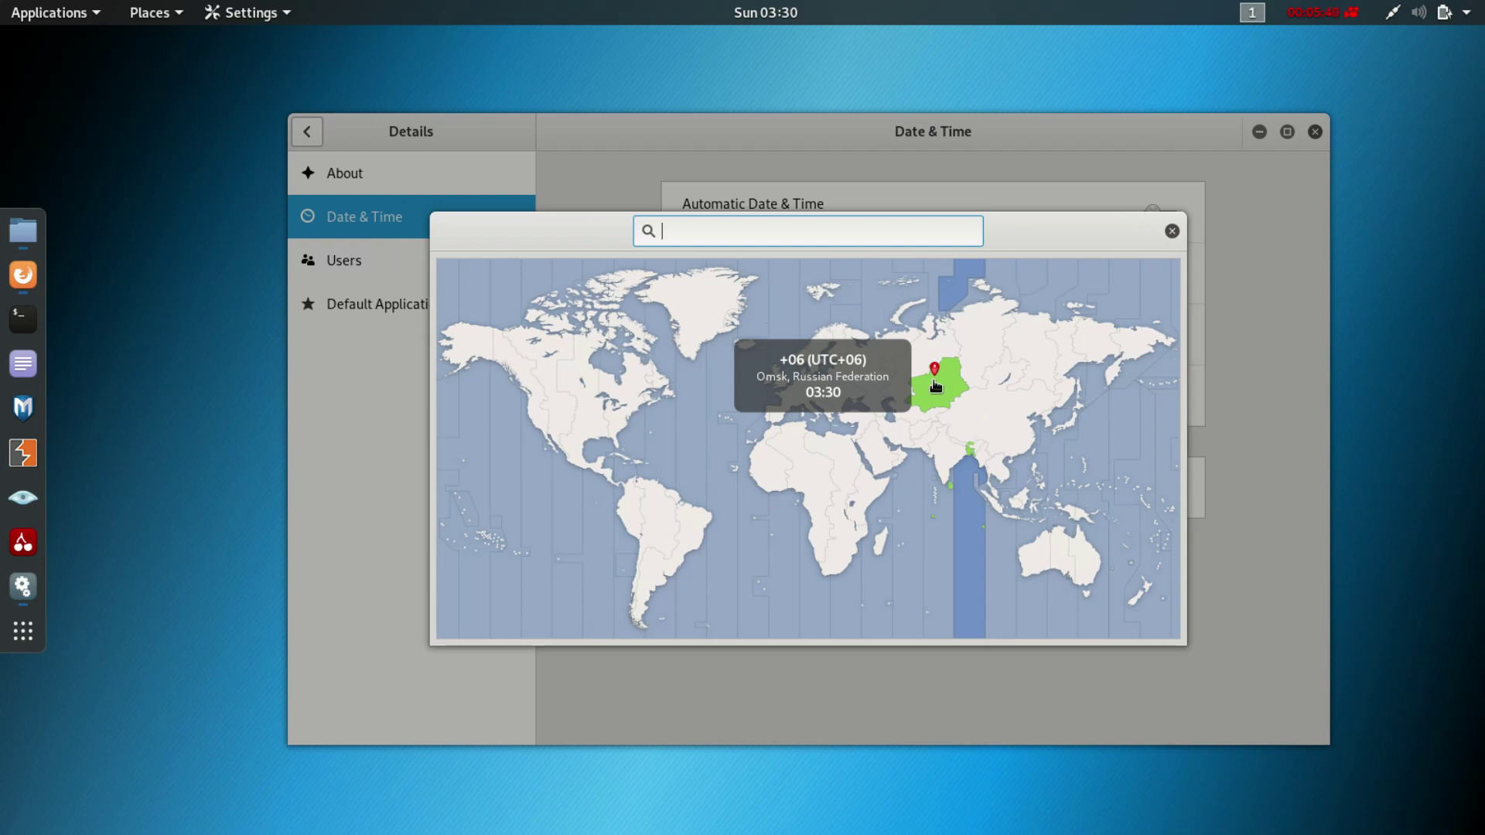
# Step: Try the Russian time zones Tomsk, Barnaul, Krasnoyarsk, Yakutsk, Ust-Nera and Srednekolymsk, and set the zone to Niamey, Niger
pyautogui.click(971, 362)
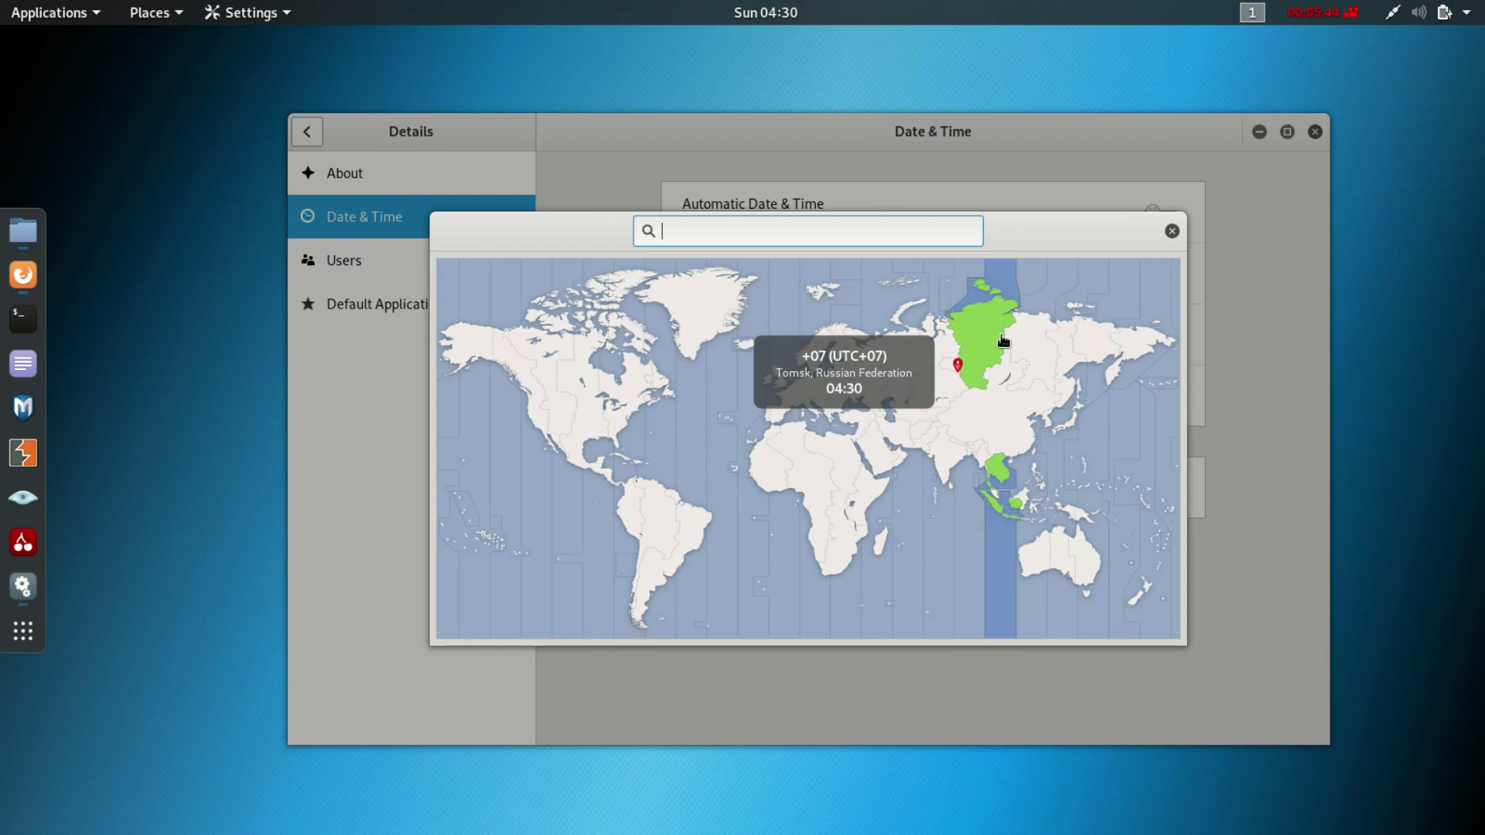
pyautogui.click(950, 384)
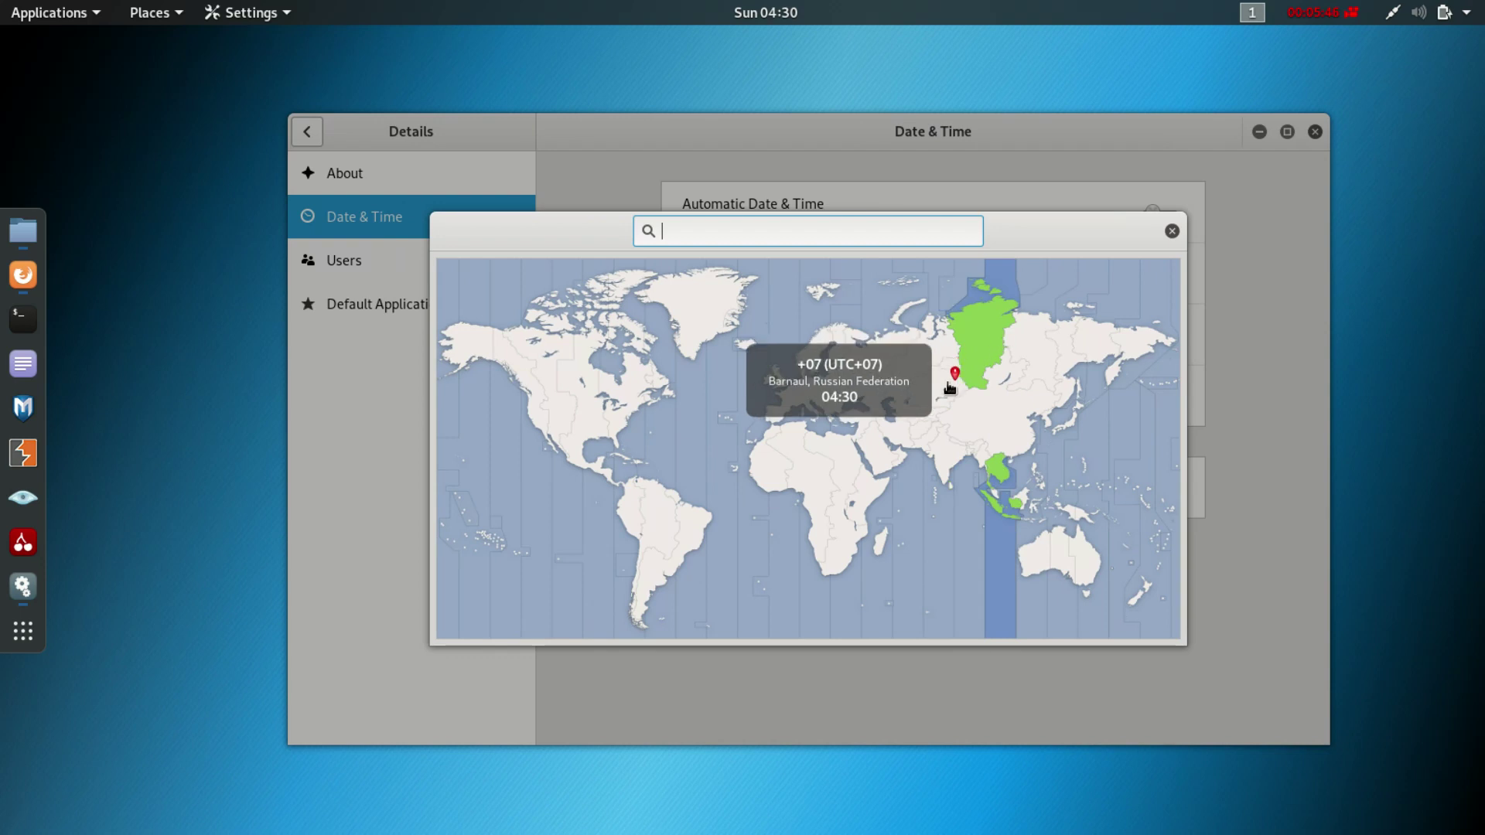
pyautogui.click(998, 342)
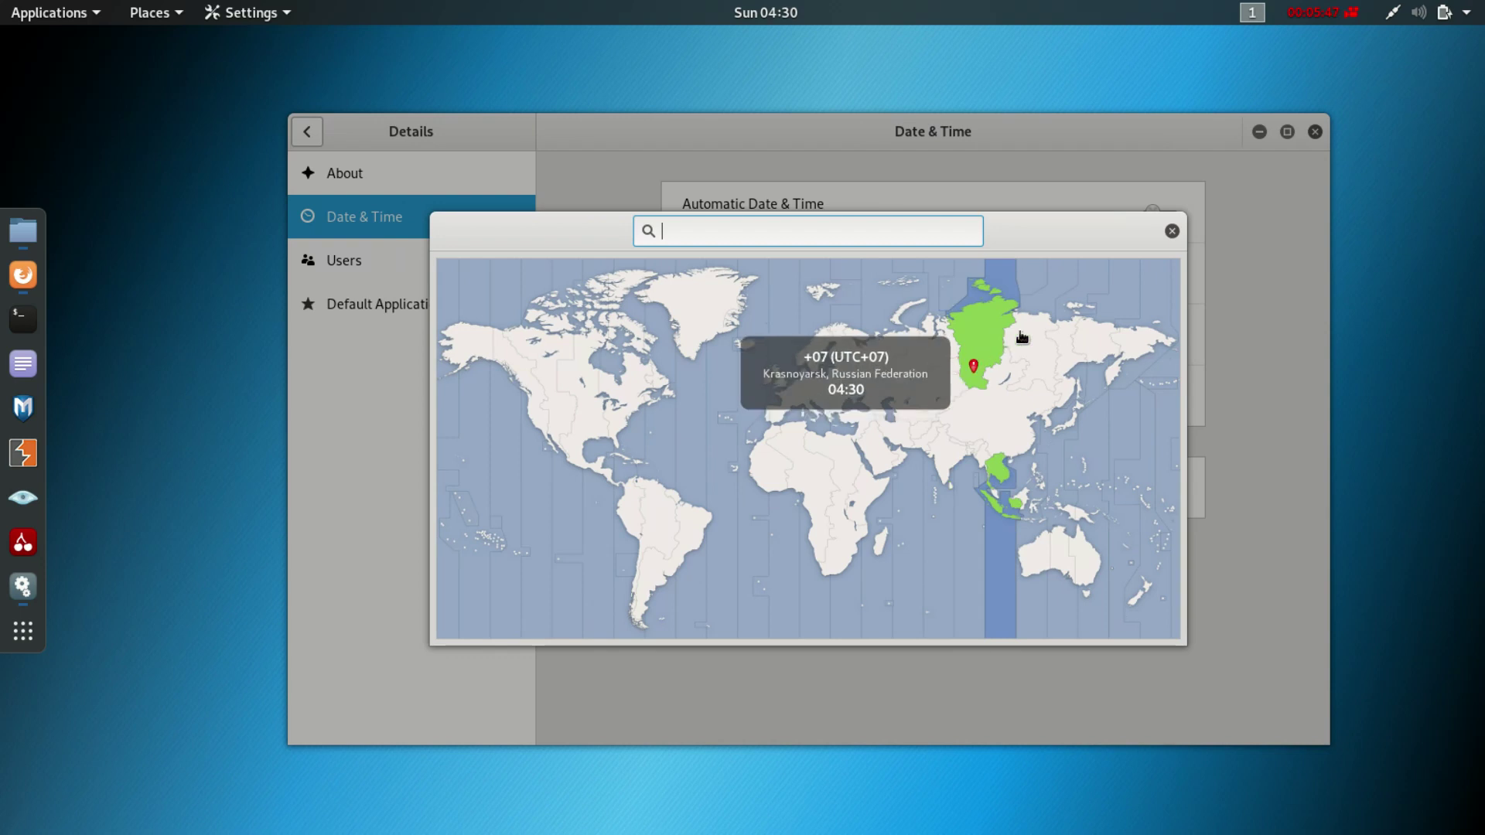
pyautogui.click(1026, 338)
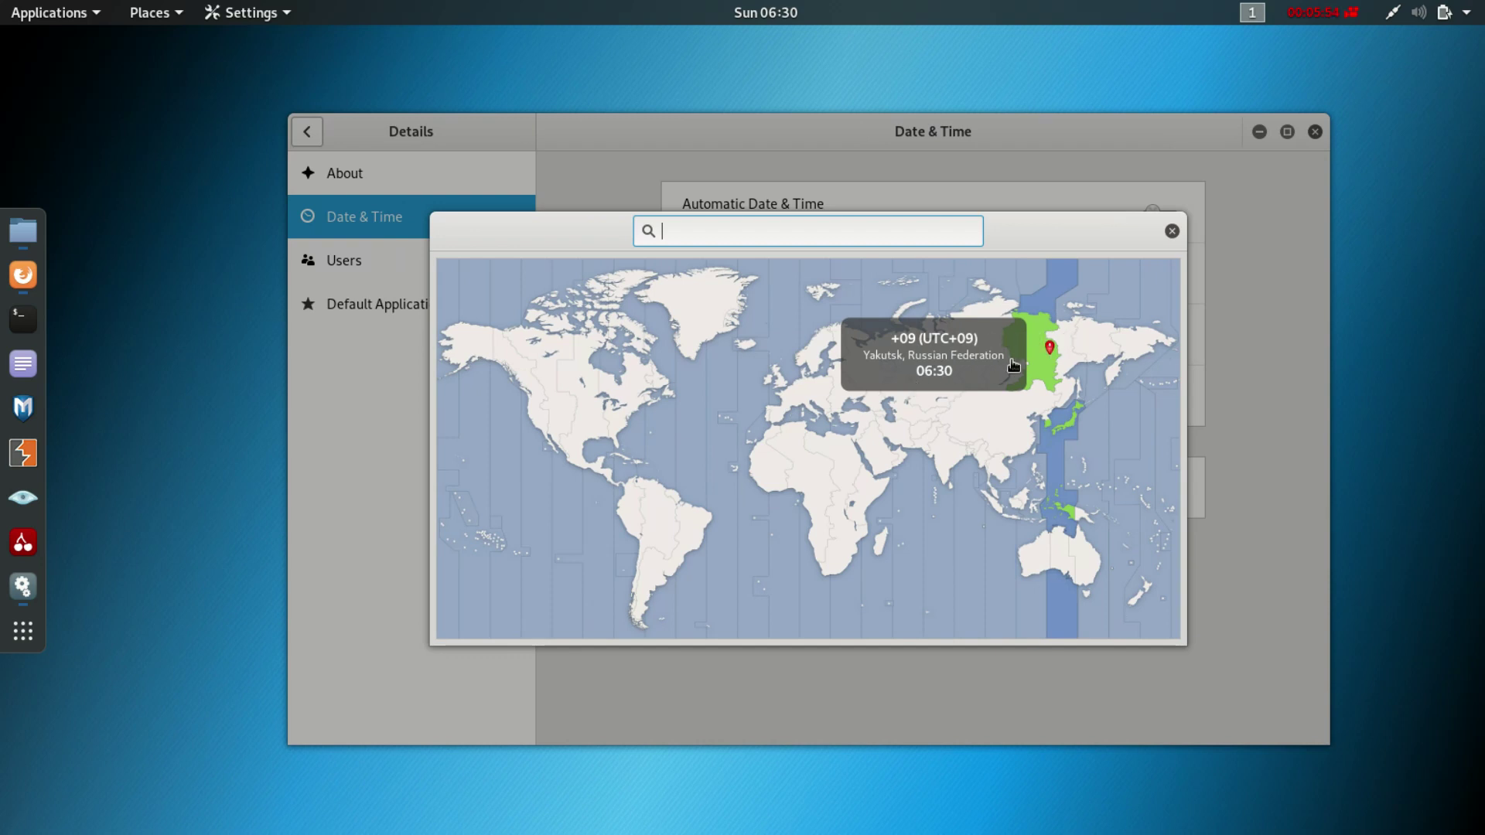
pyautogui.click(1079, 340)
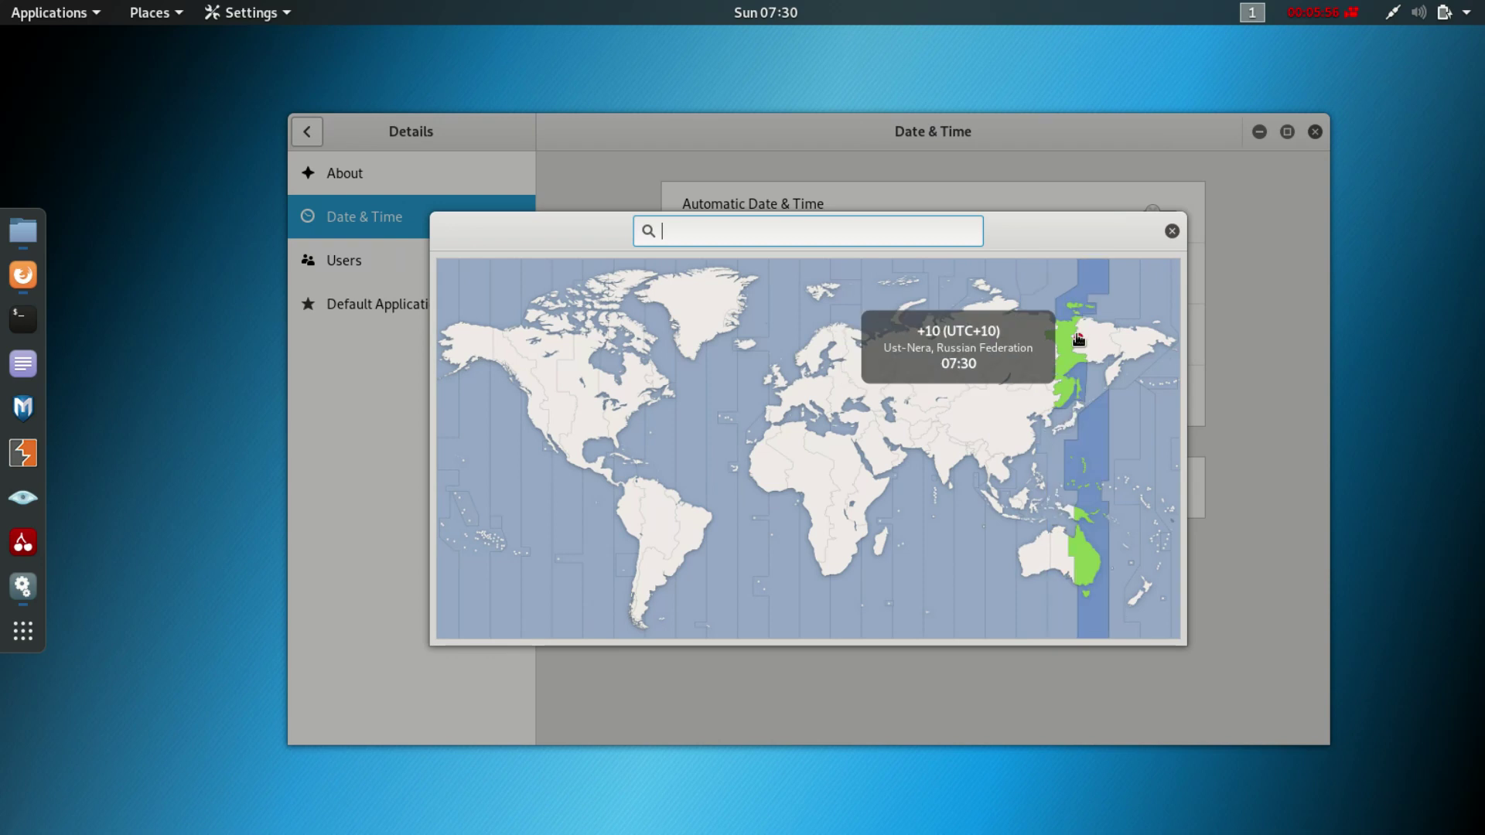
pyautogui.click(1119, 332)
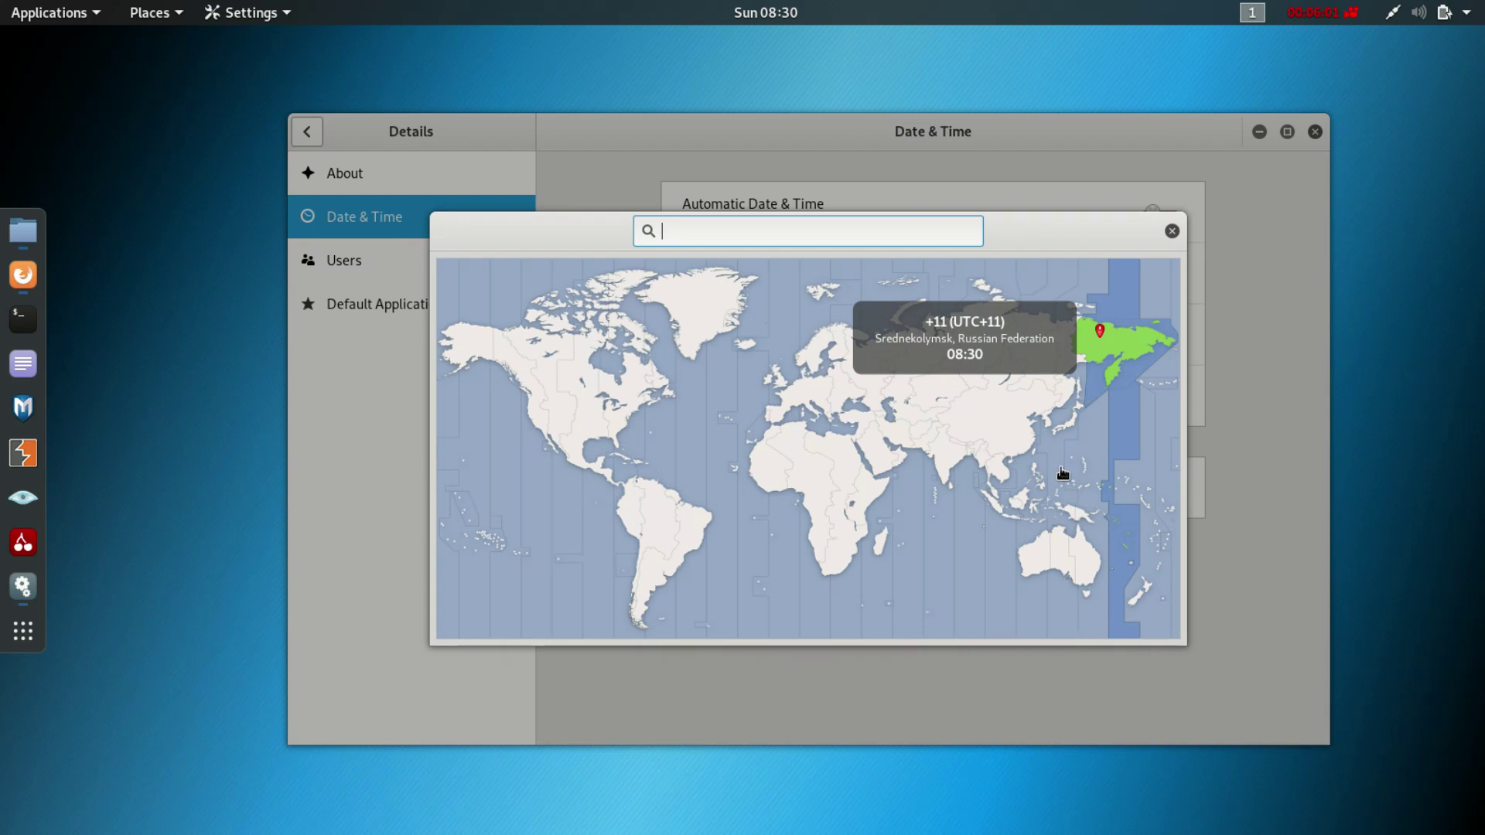
pyautogui.click(802, 461)
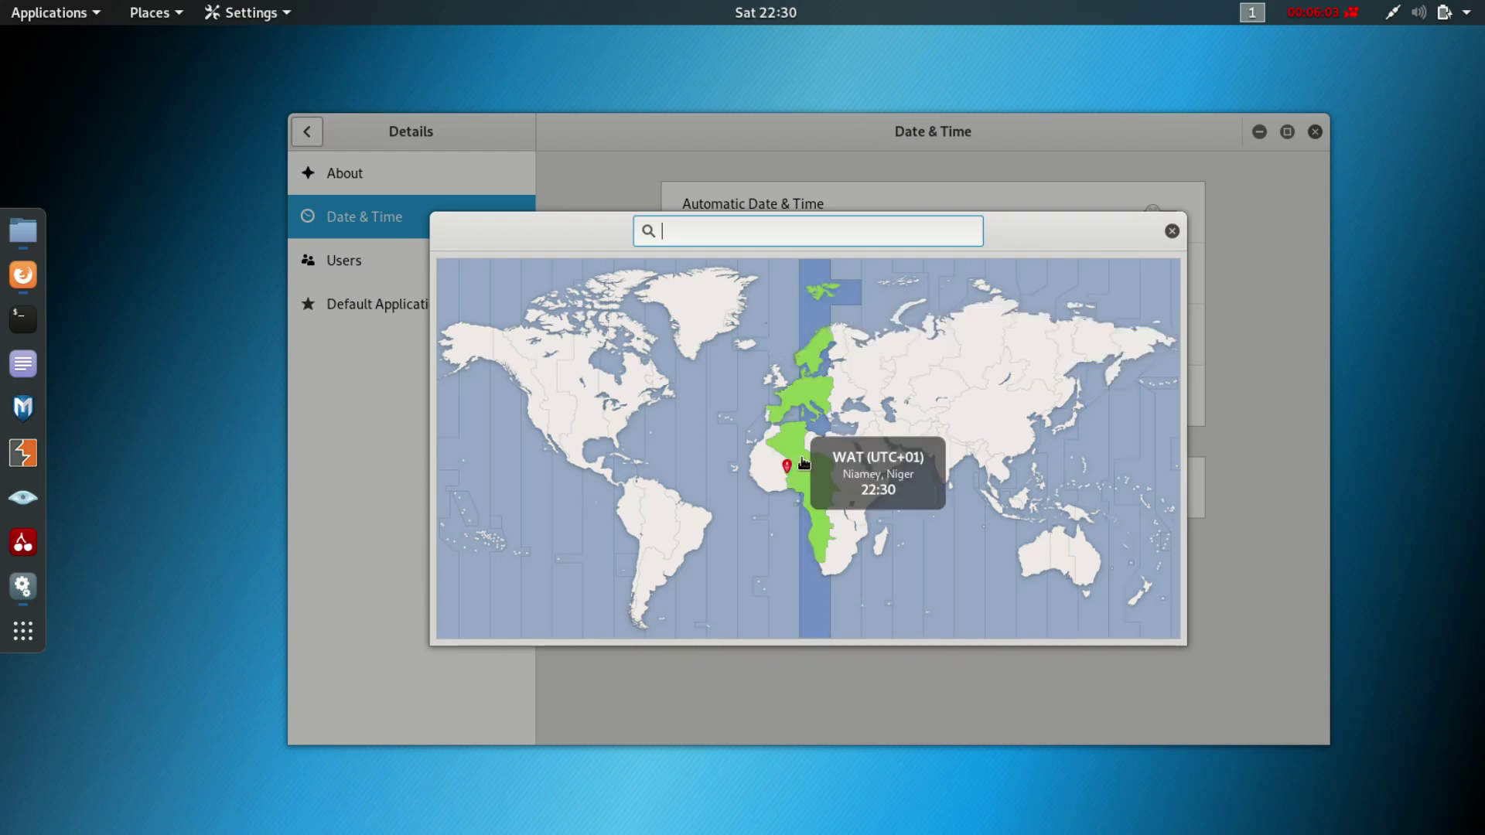
# Step: Search the time zone map for Johannesburg, set the zone to Johannesburg, South Africa, and close the settings window
pyautogui.click(780, 473)
pyautogui.click(824, 544)
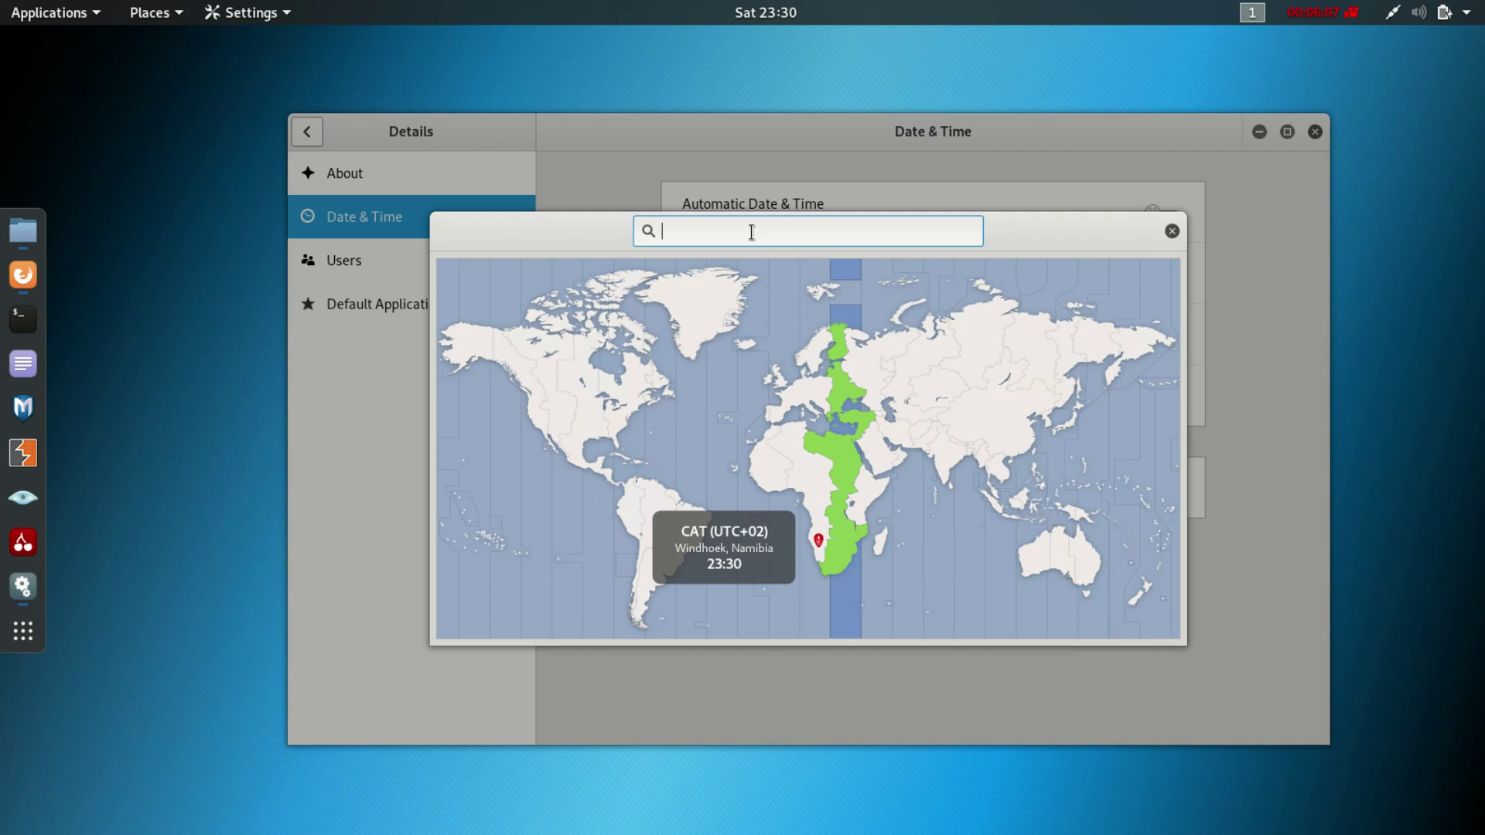
pyautogui.write('jo')
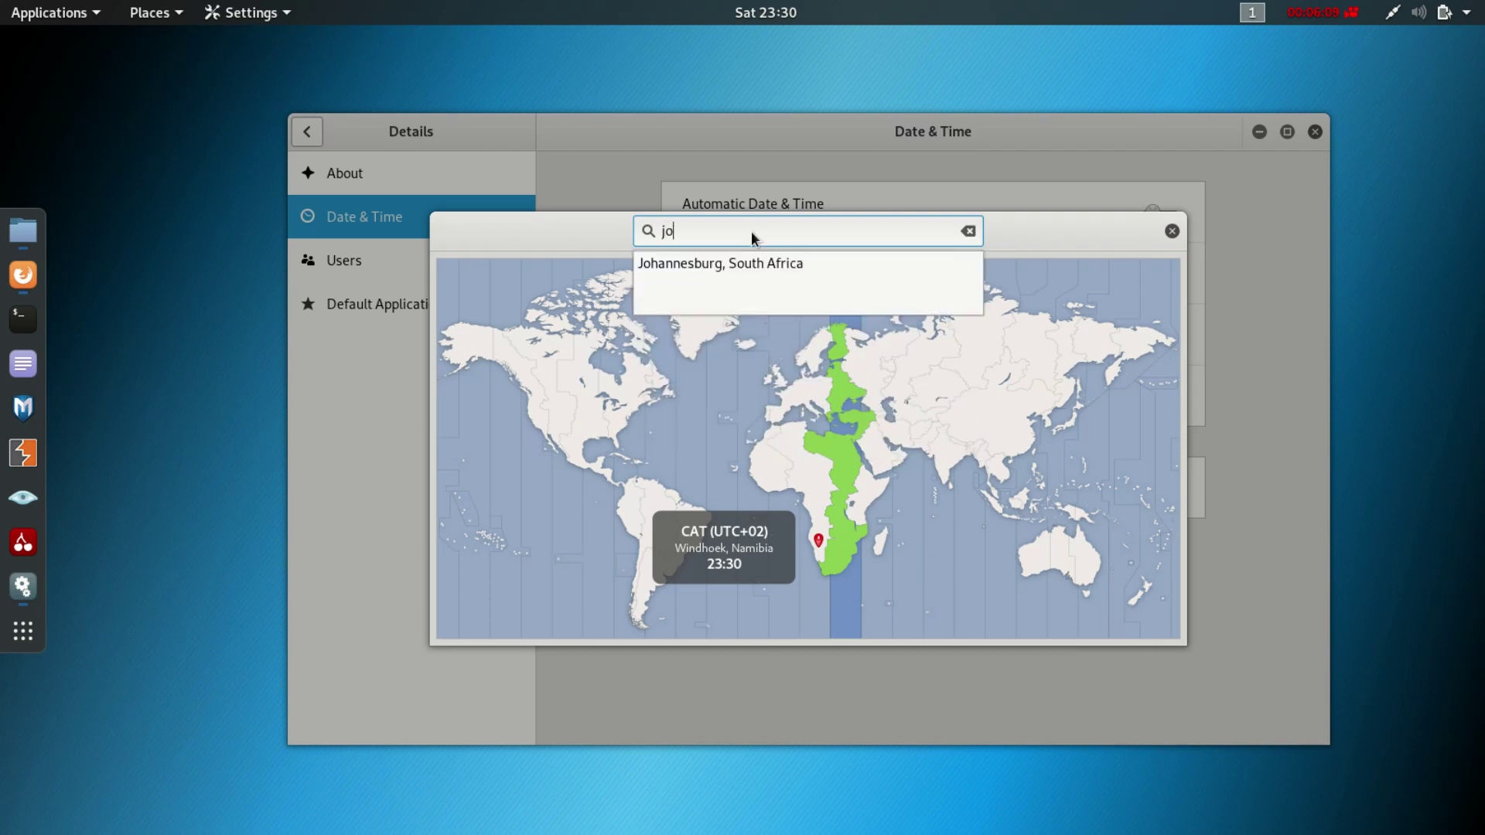
pyautogui.write('hannesburg')
pyautogui.click(753, 263)
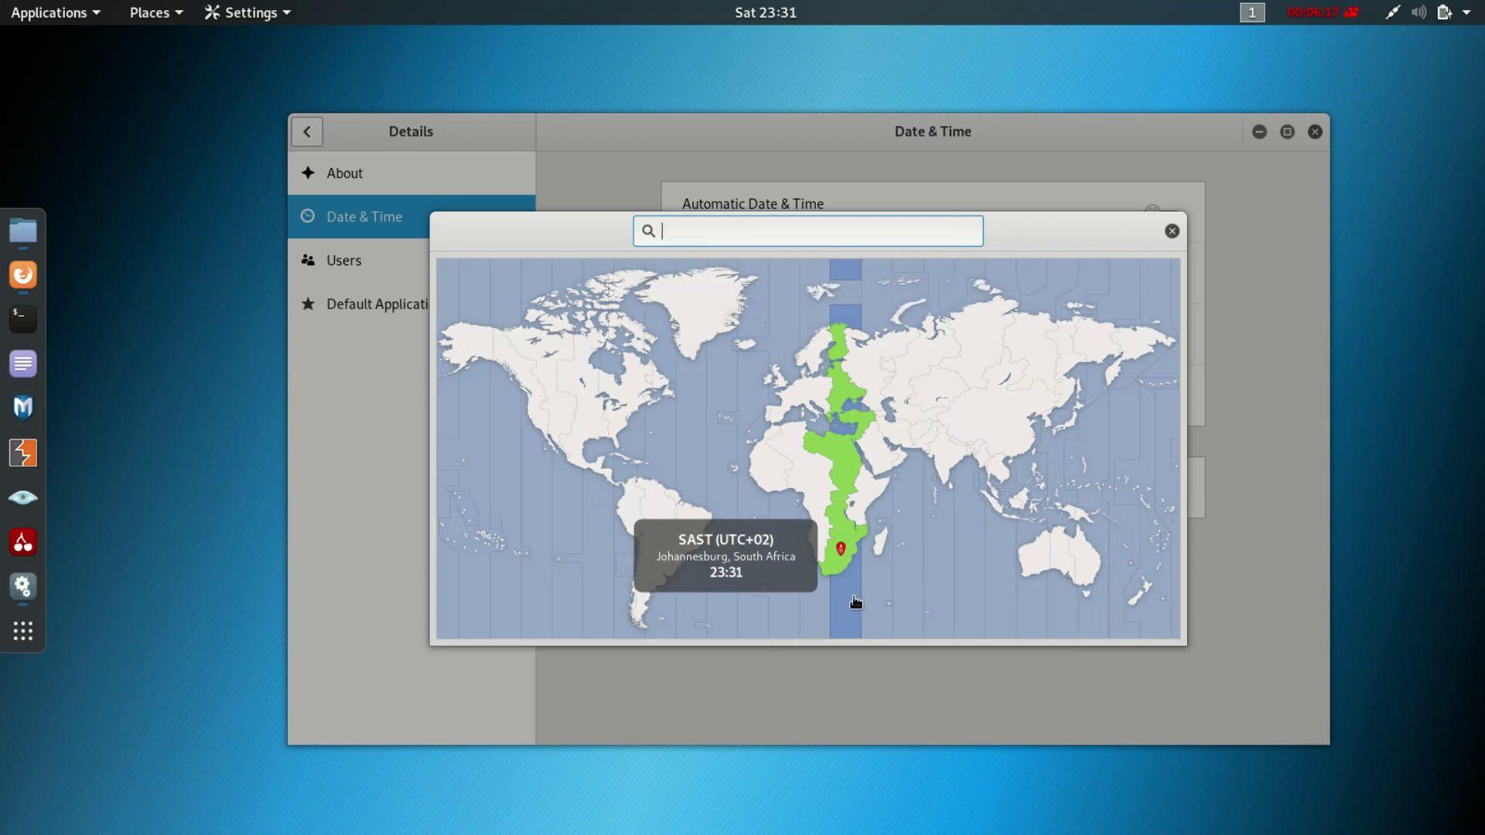
pyautogui.click(1172, 230)
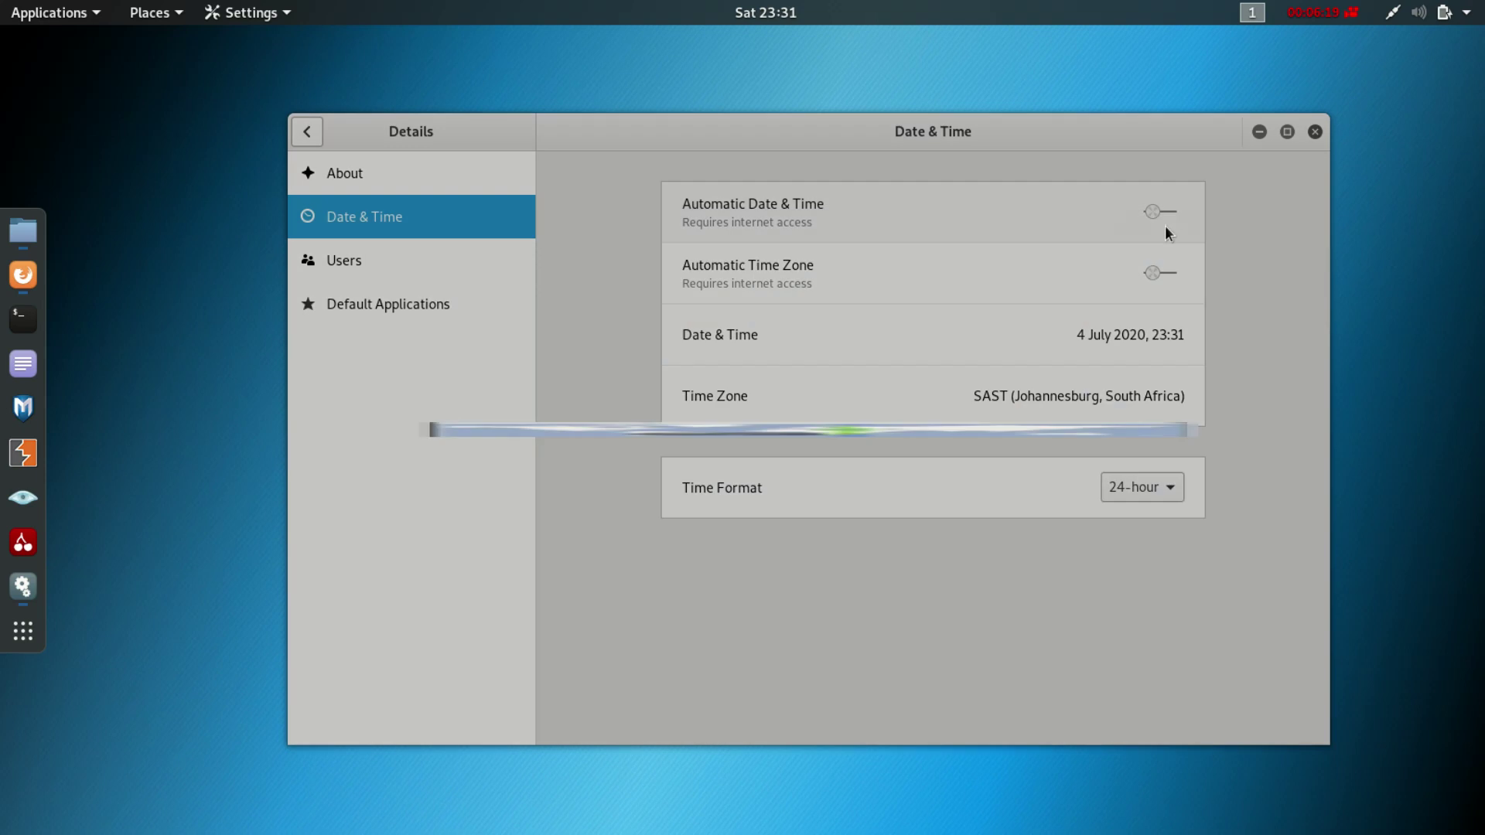
pyautogui.click(1315, 131)
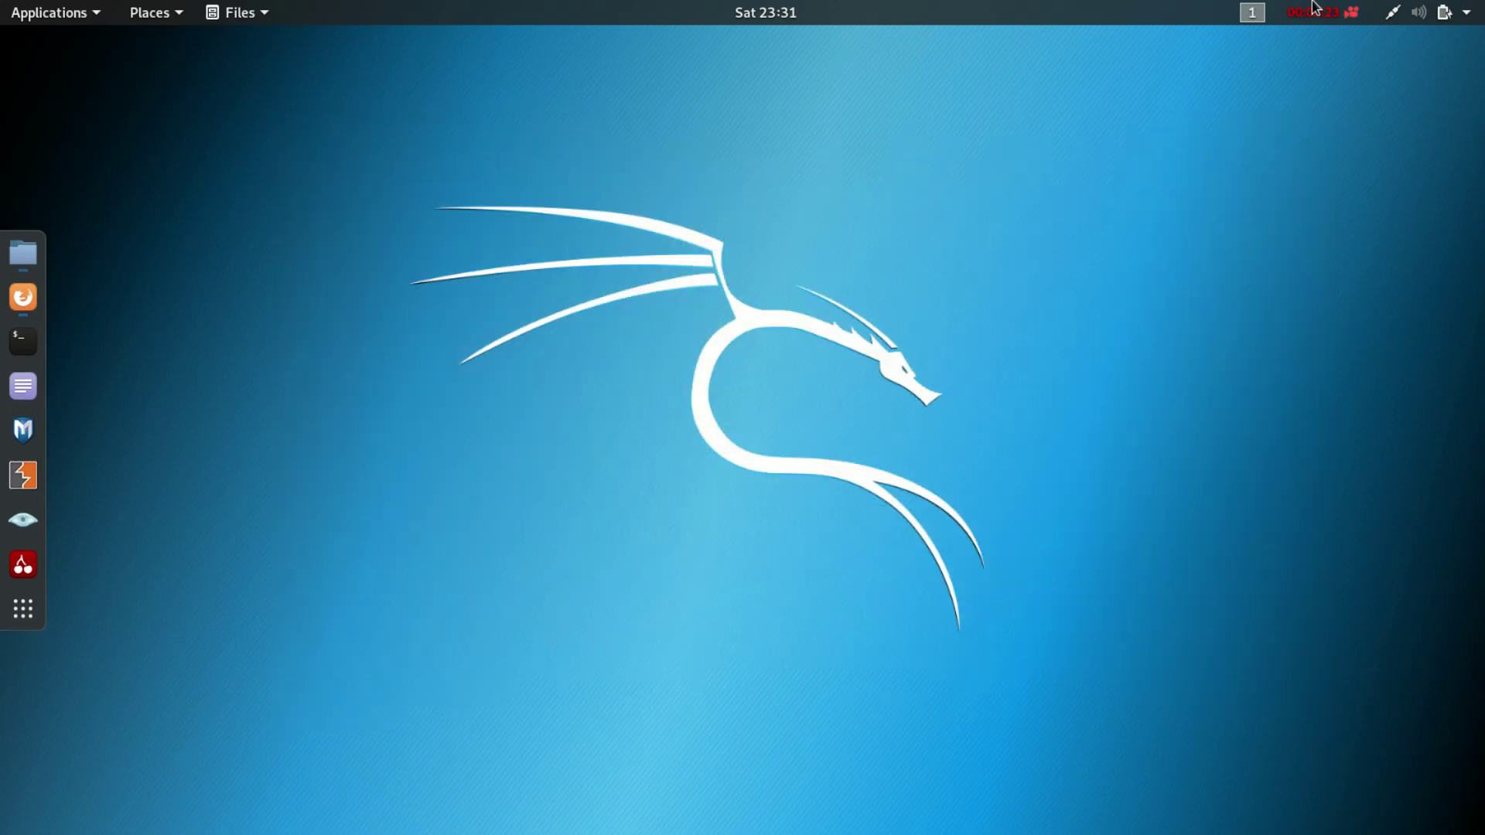
# Step: Reopen the system settings, look through the Users, About and Default Applications pages, and return to Date & Time
pyautogui.click(1458, 12)
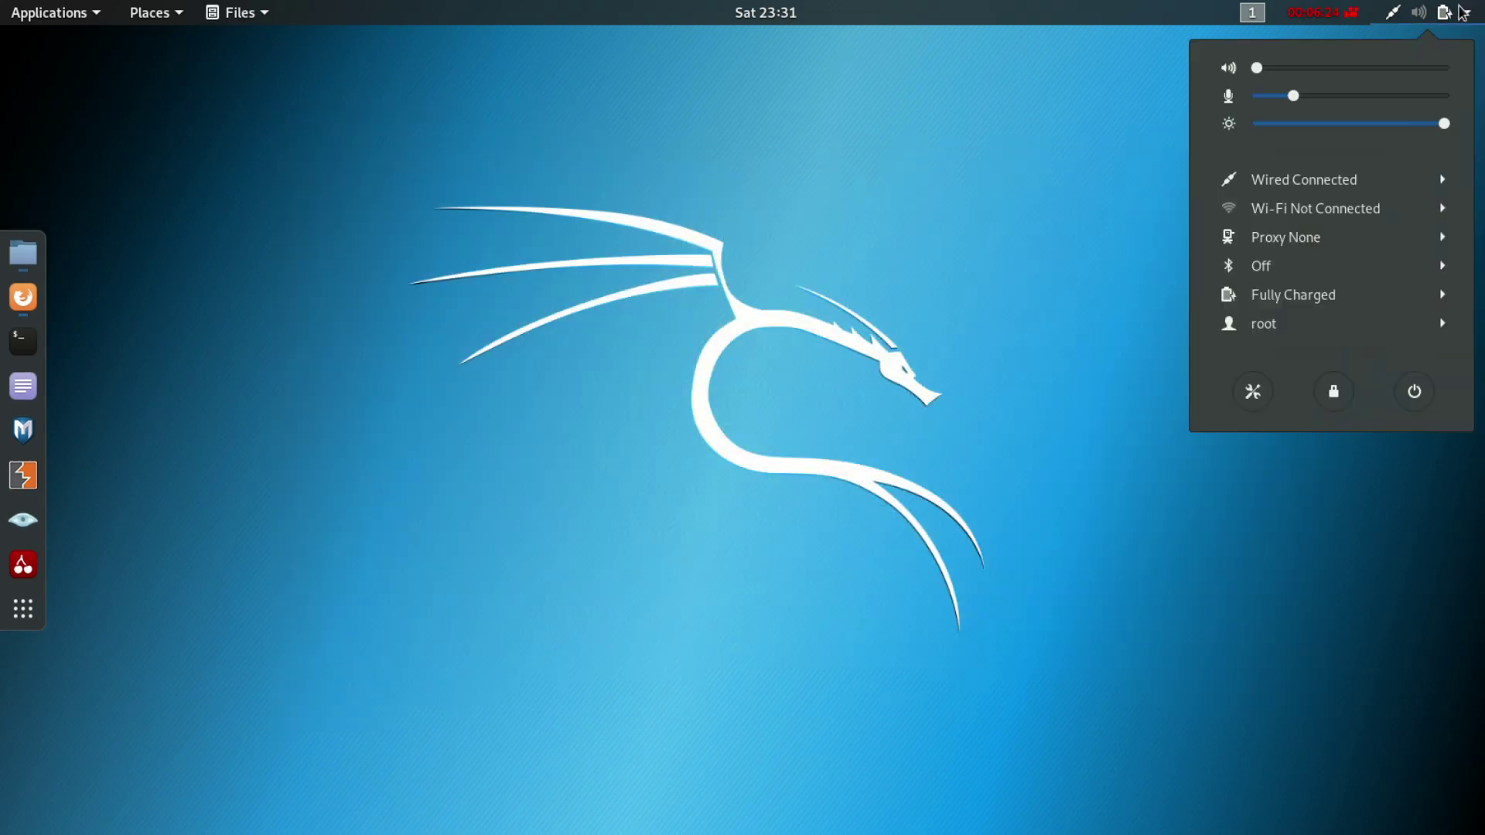
pyautogui.click(1254, 398)
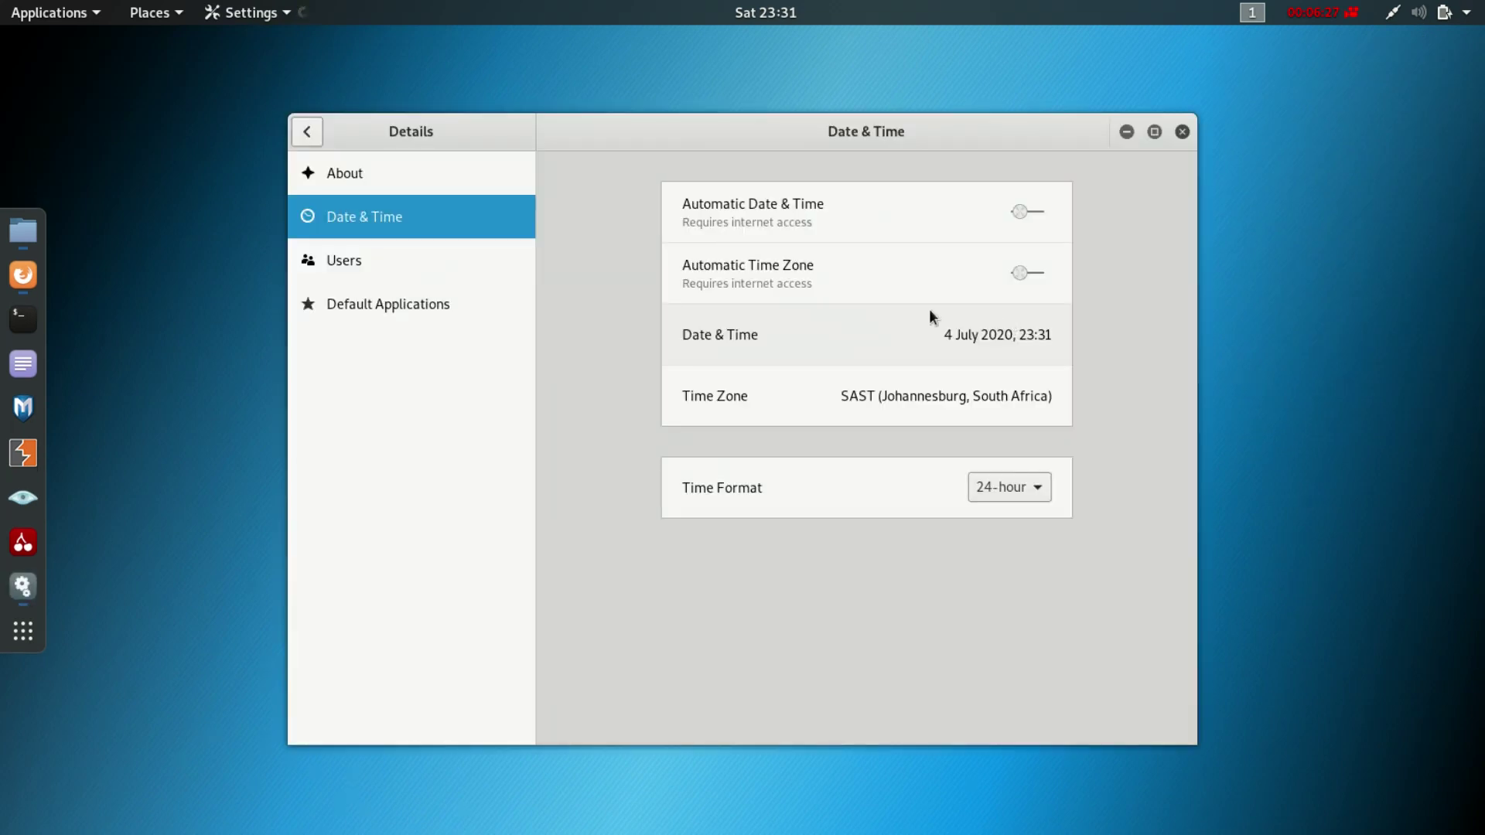
pyautogui.click(350, 258)
pyautogui.click(333, 185)
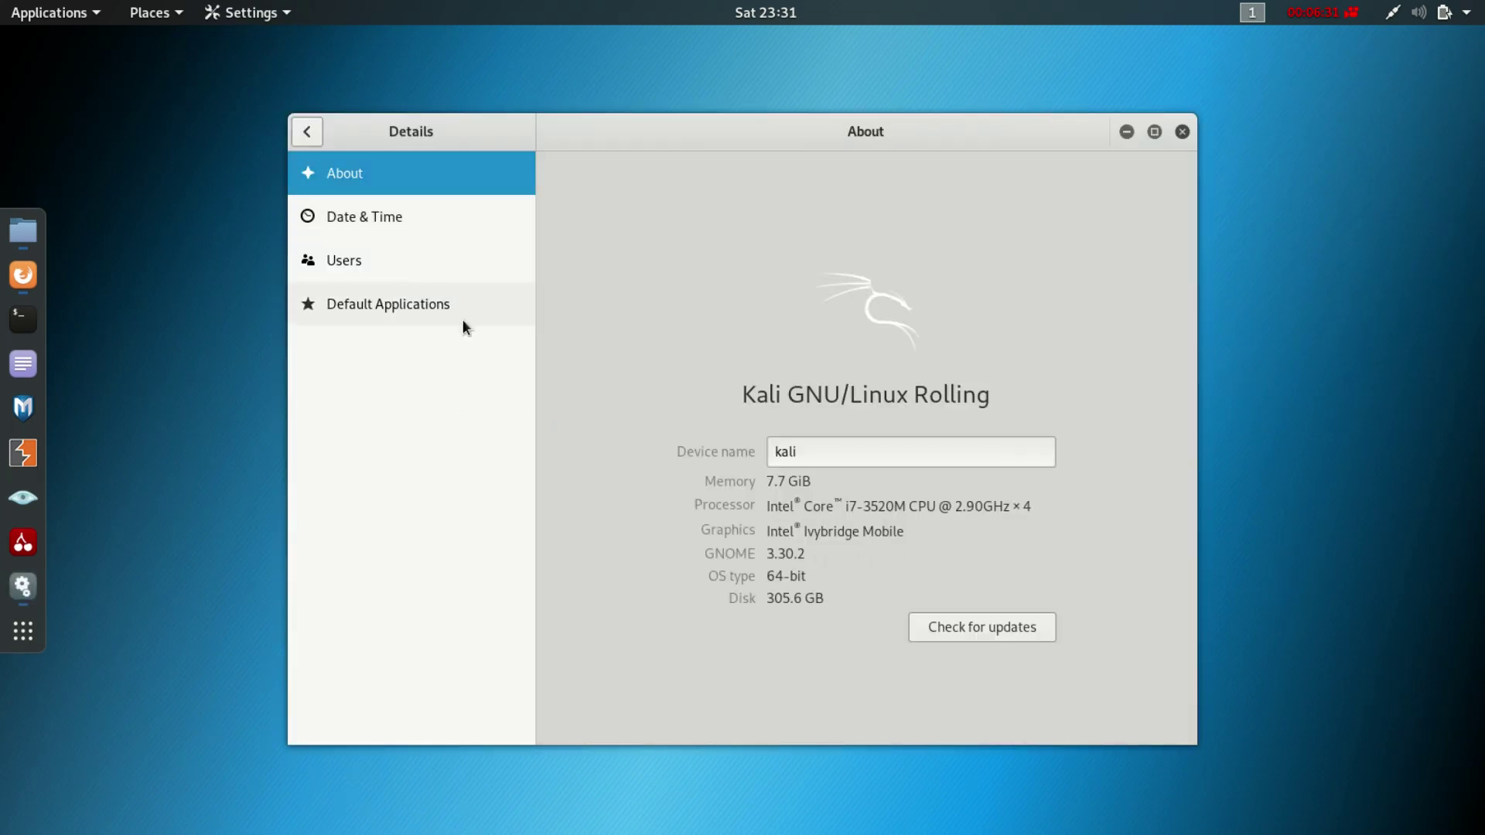
pyautogui.click(405, 303)
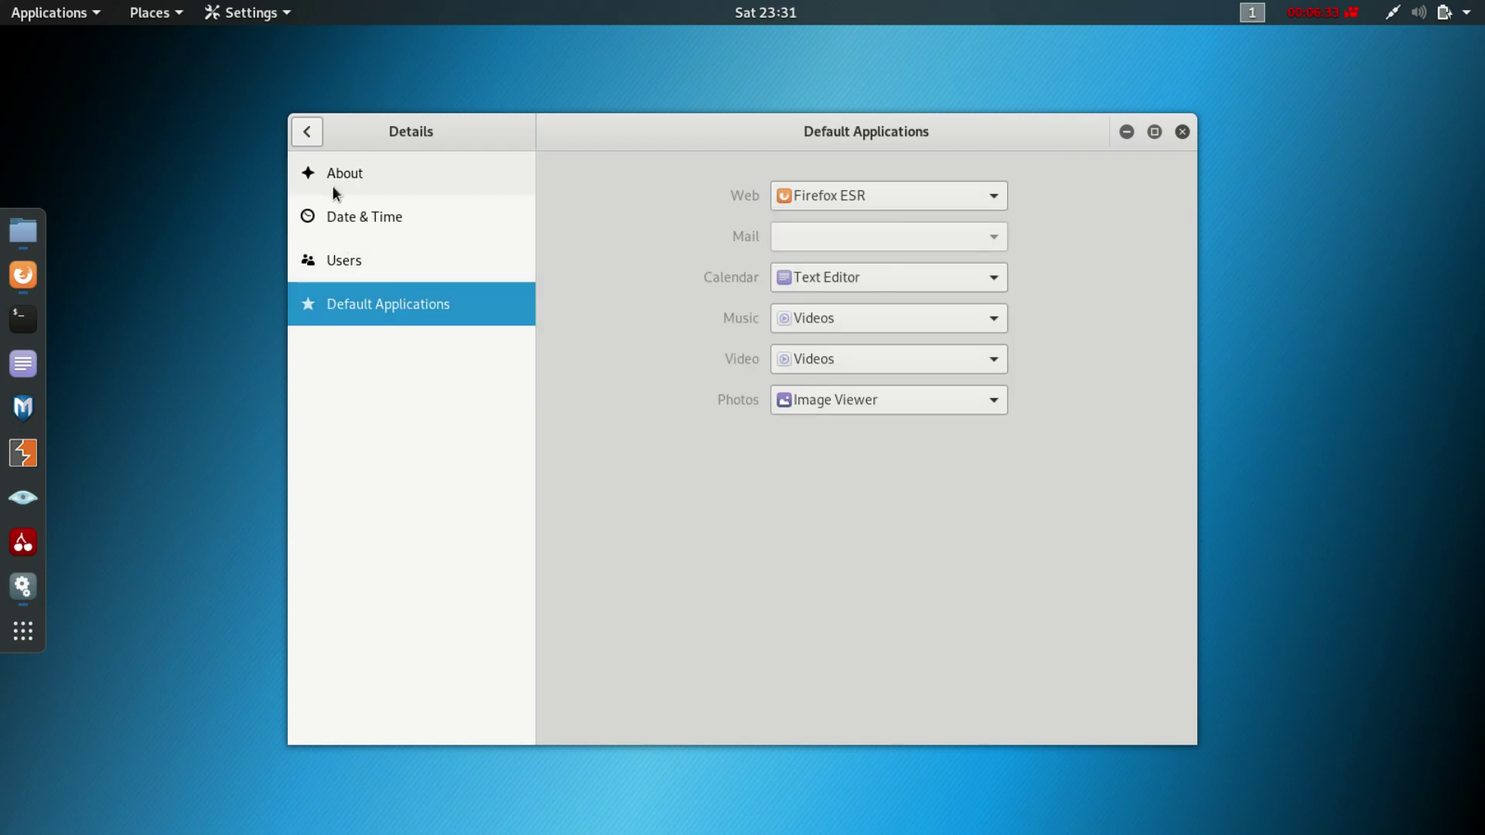
pyautogui.click(306, 132)
pyautogui.scroll(-2, 379, 303)
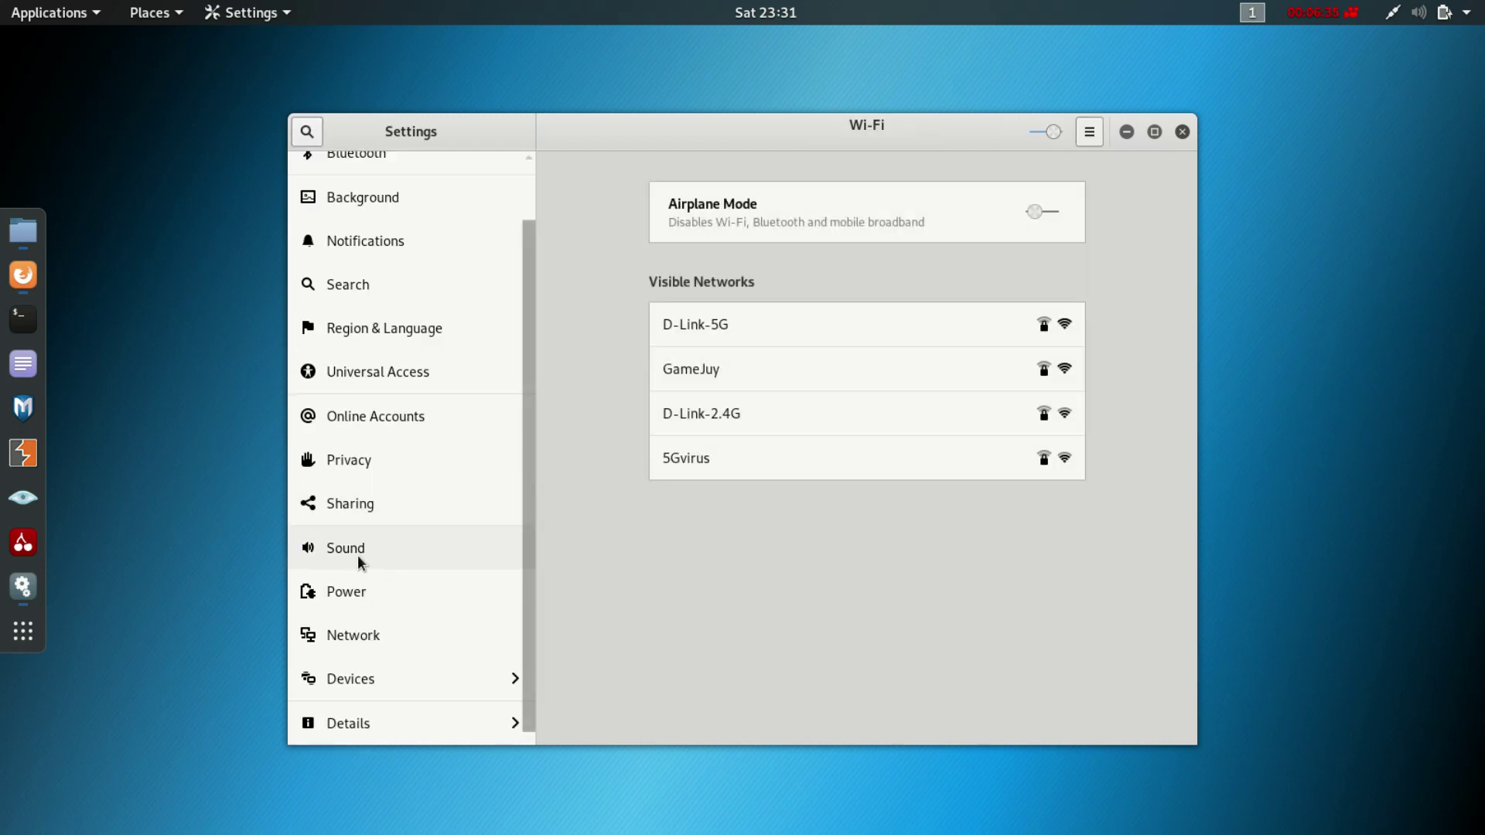
pyautogui.click(338, 728)
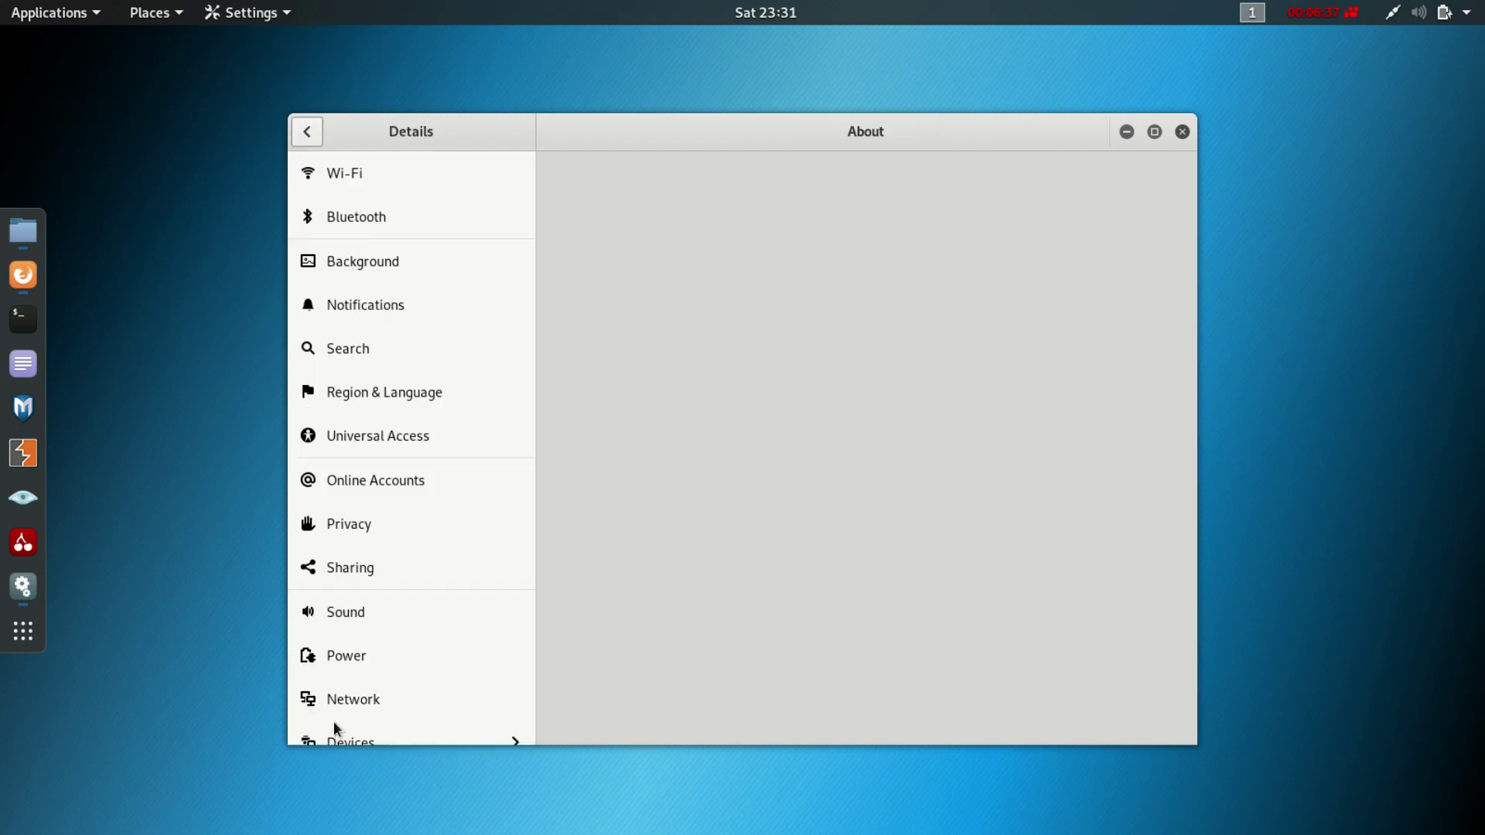
pyautogui.click(374, 217)
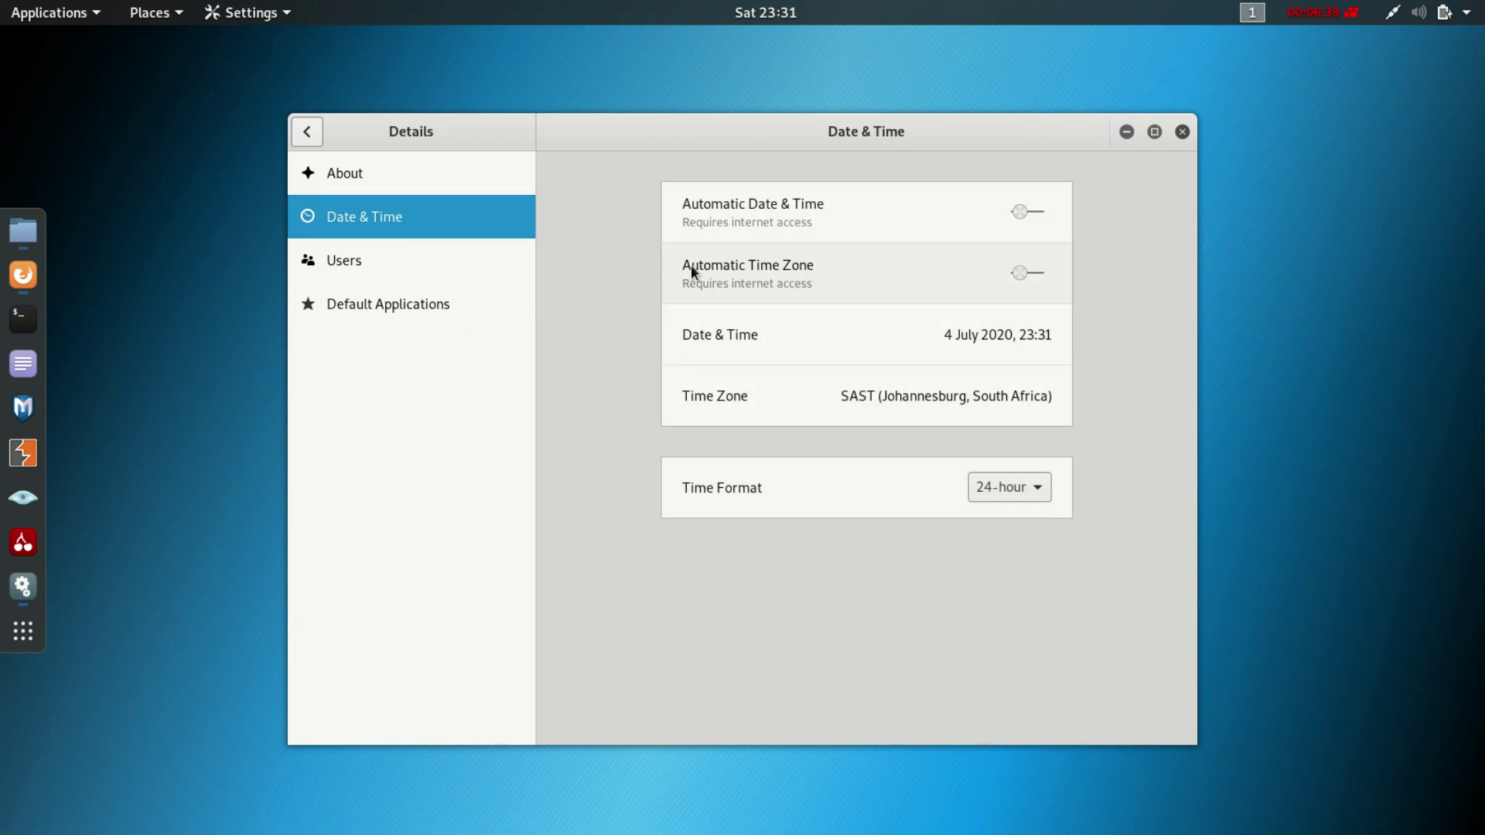
# Step: Turn on Automatic Time Zone and set the time format to AM / PM
pyautogui.click(1015, 277)
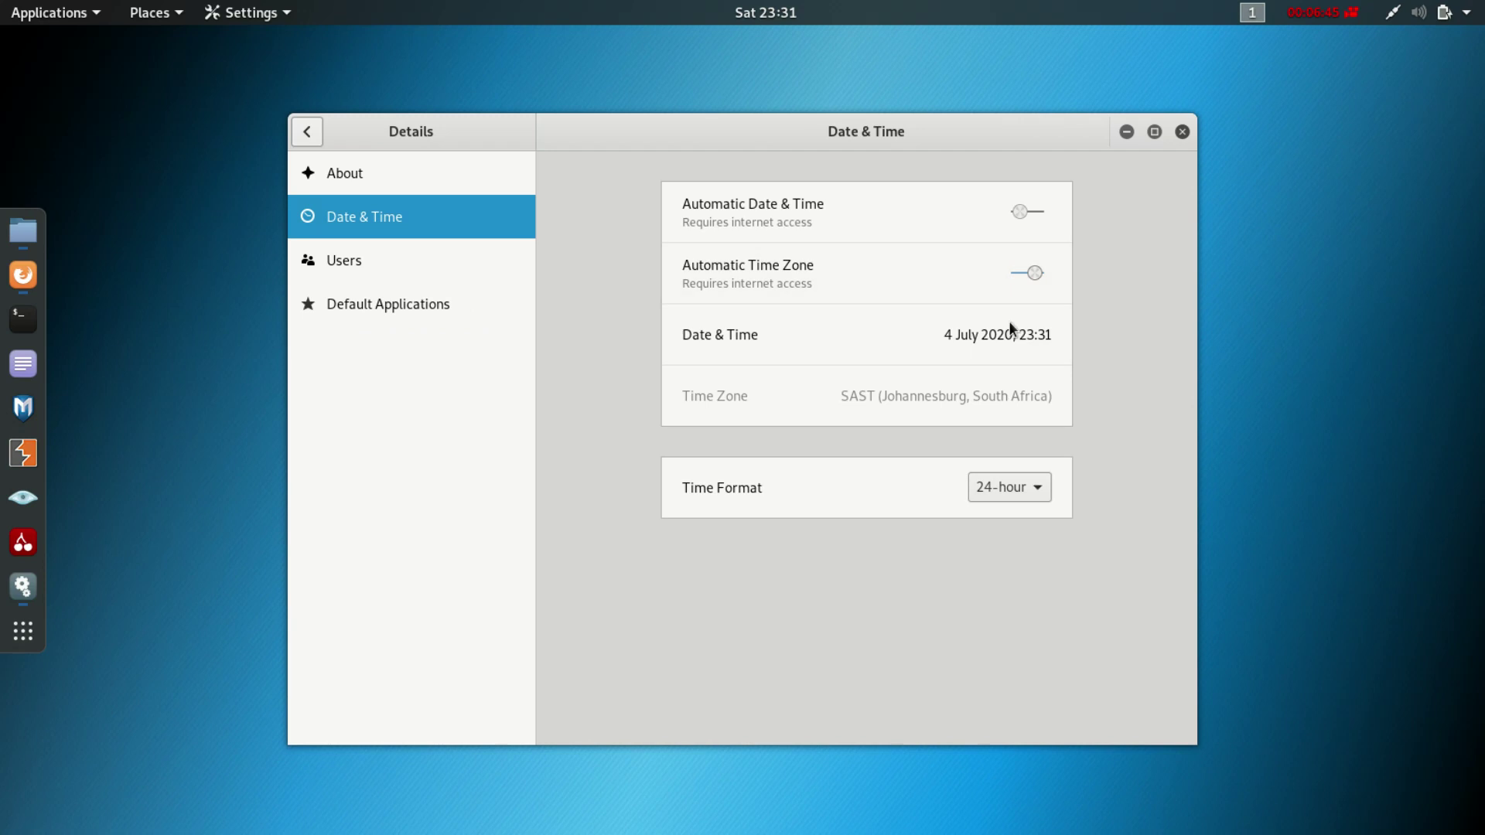
pyautogui.click(996, 485)
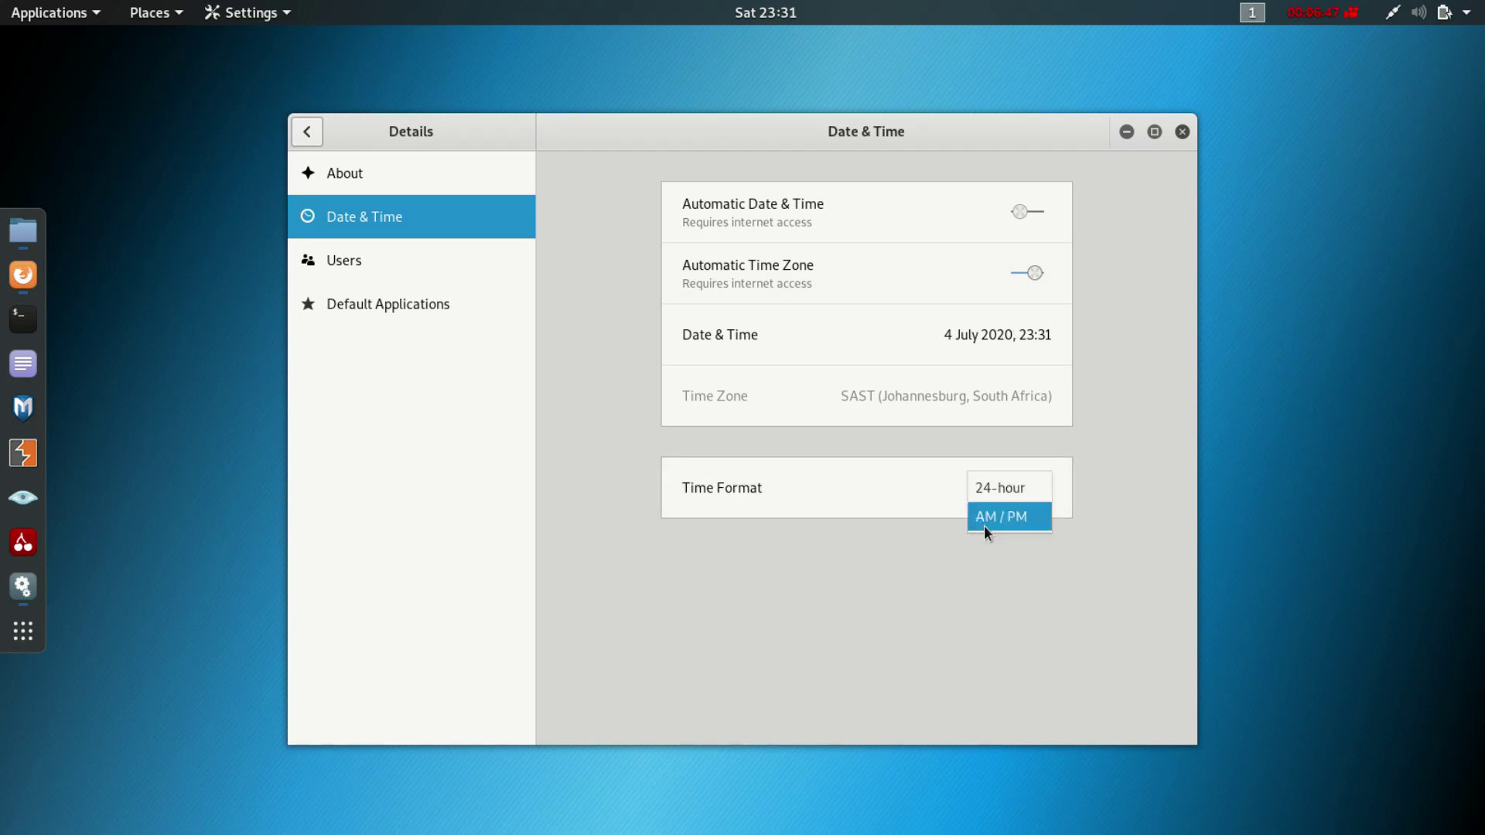
pyautogui.click(987, 522)
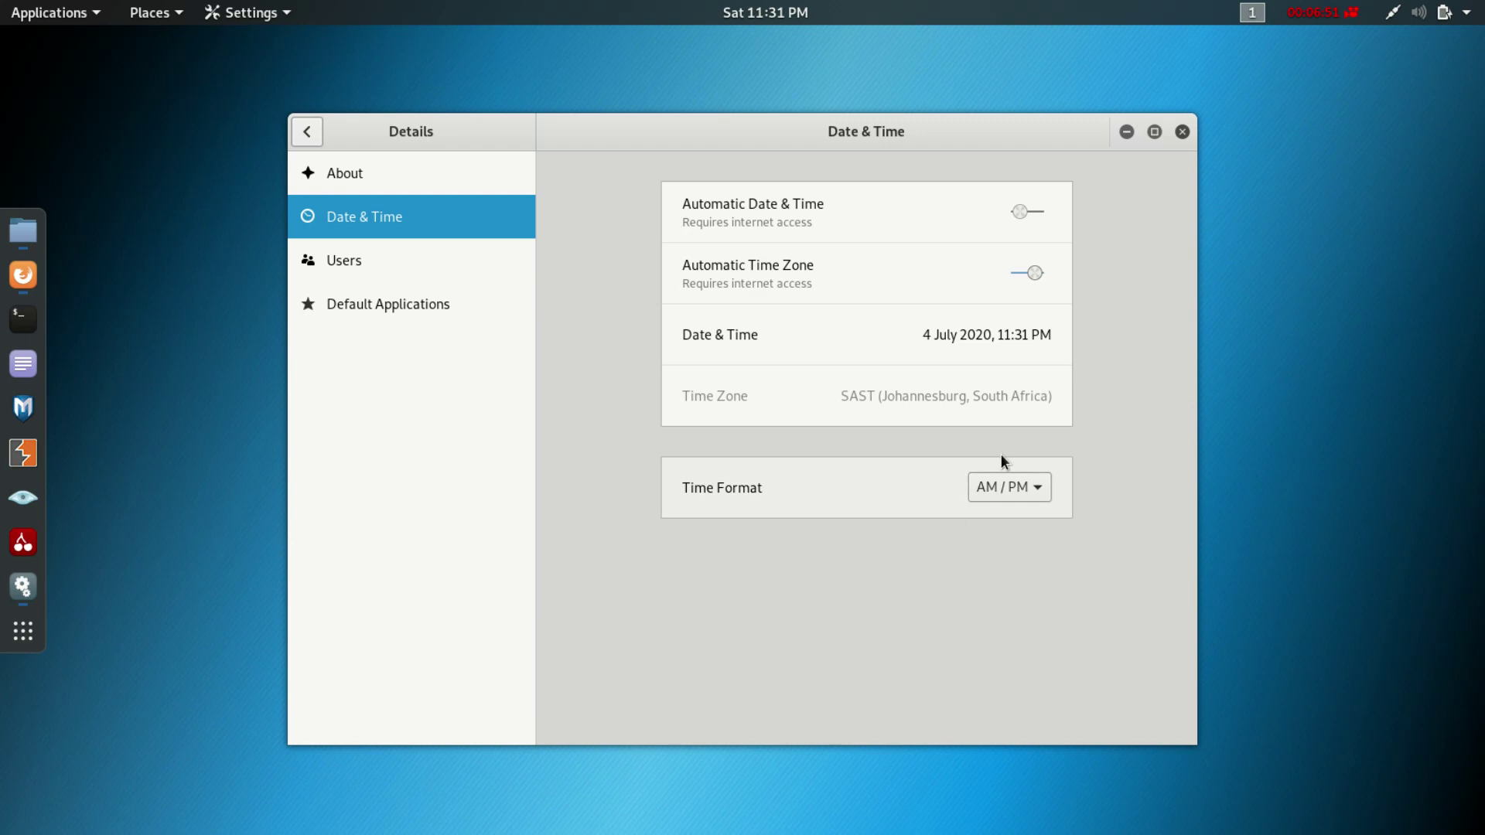
pyautogui.click(1010, 494)
pyautogui.click(1001, 488)
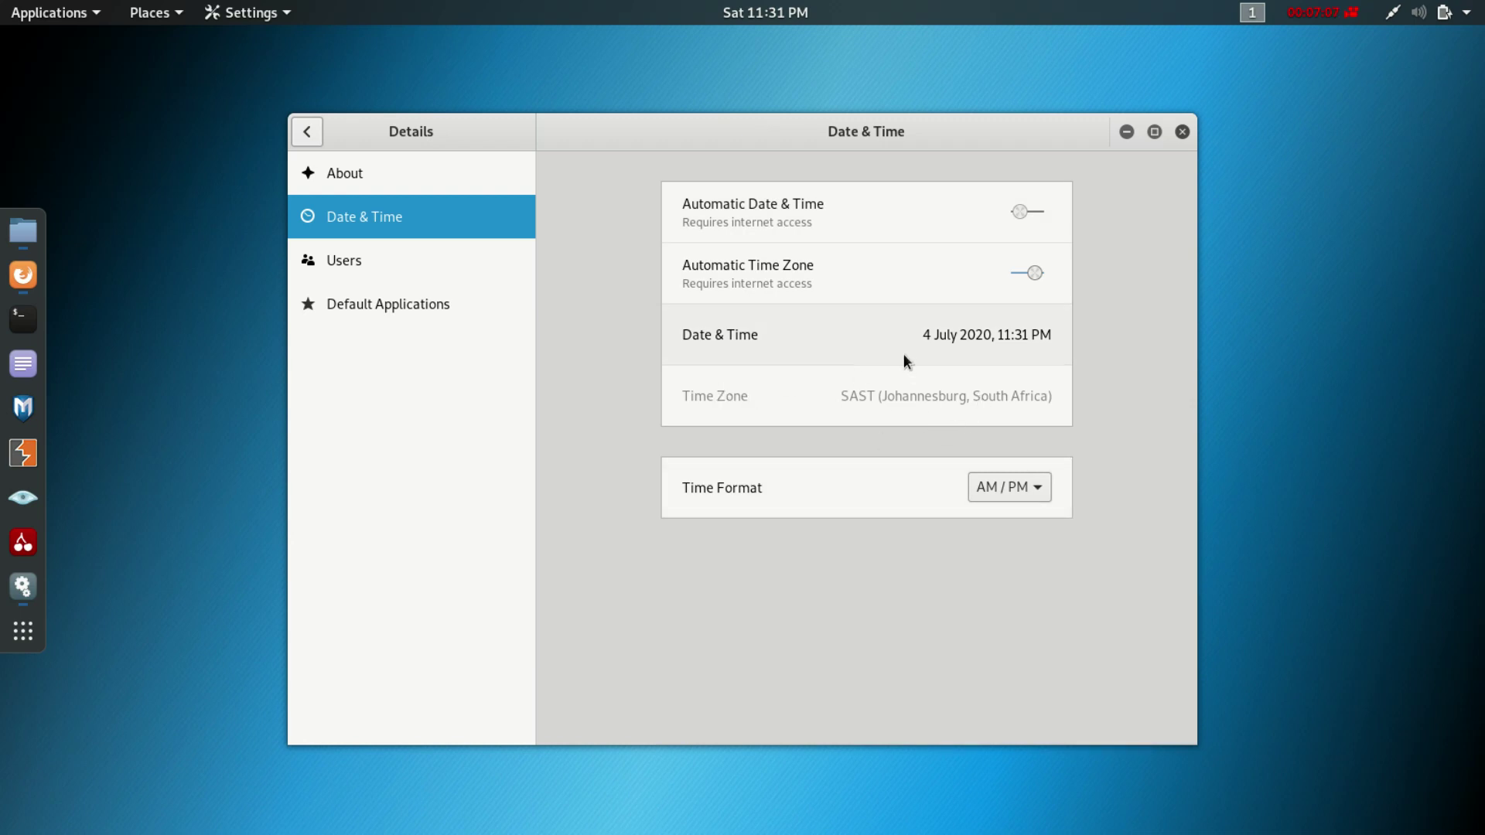
# Step: Turn off Automatic Time Zone and view both the manual date and time editor and the time zone map
pyautogui.click(703, 348)
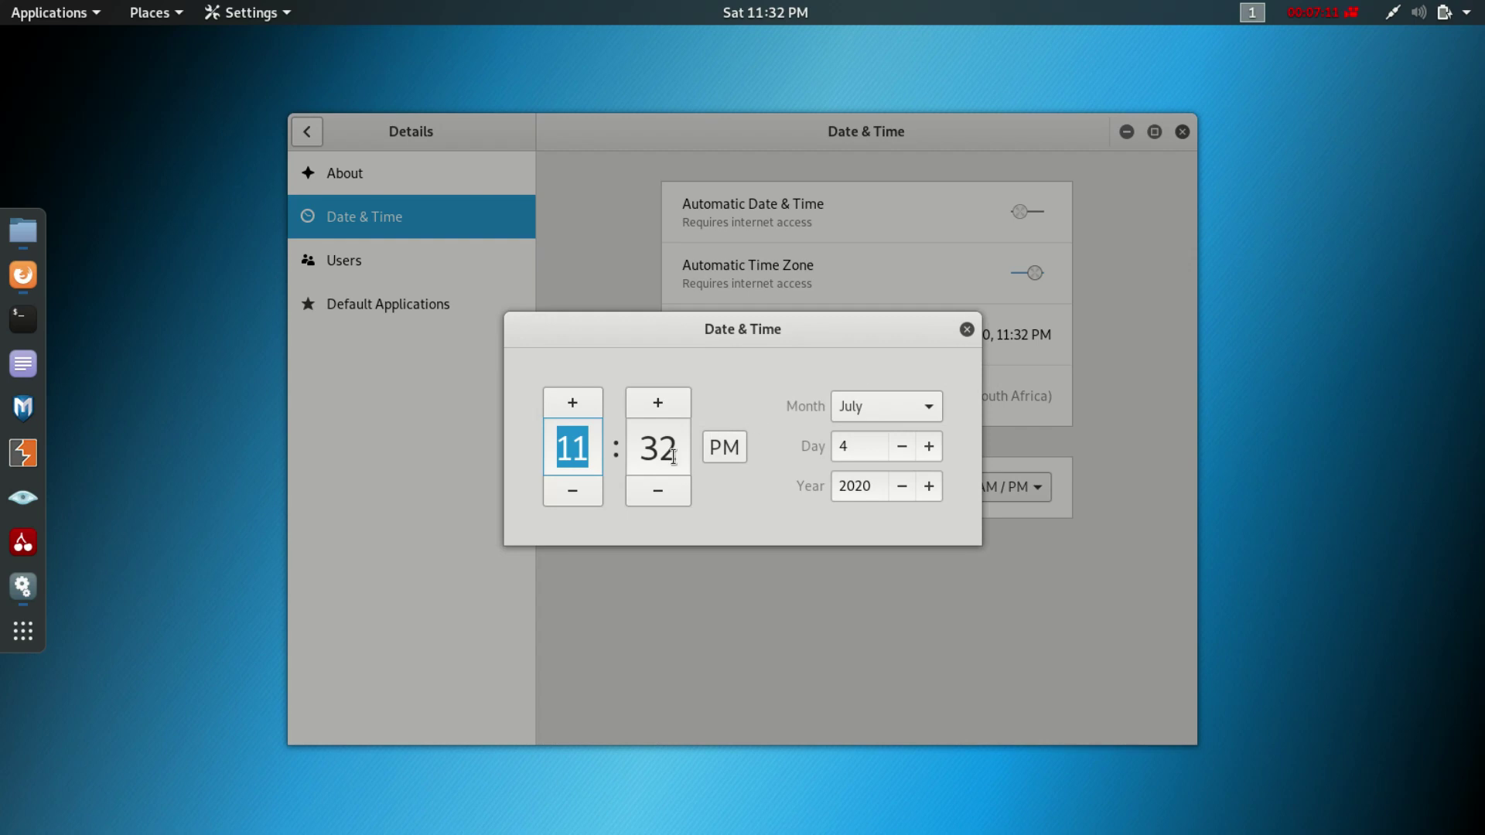
pyautogui.click(965, 329)
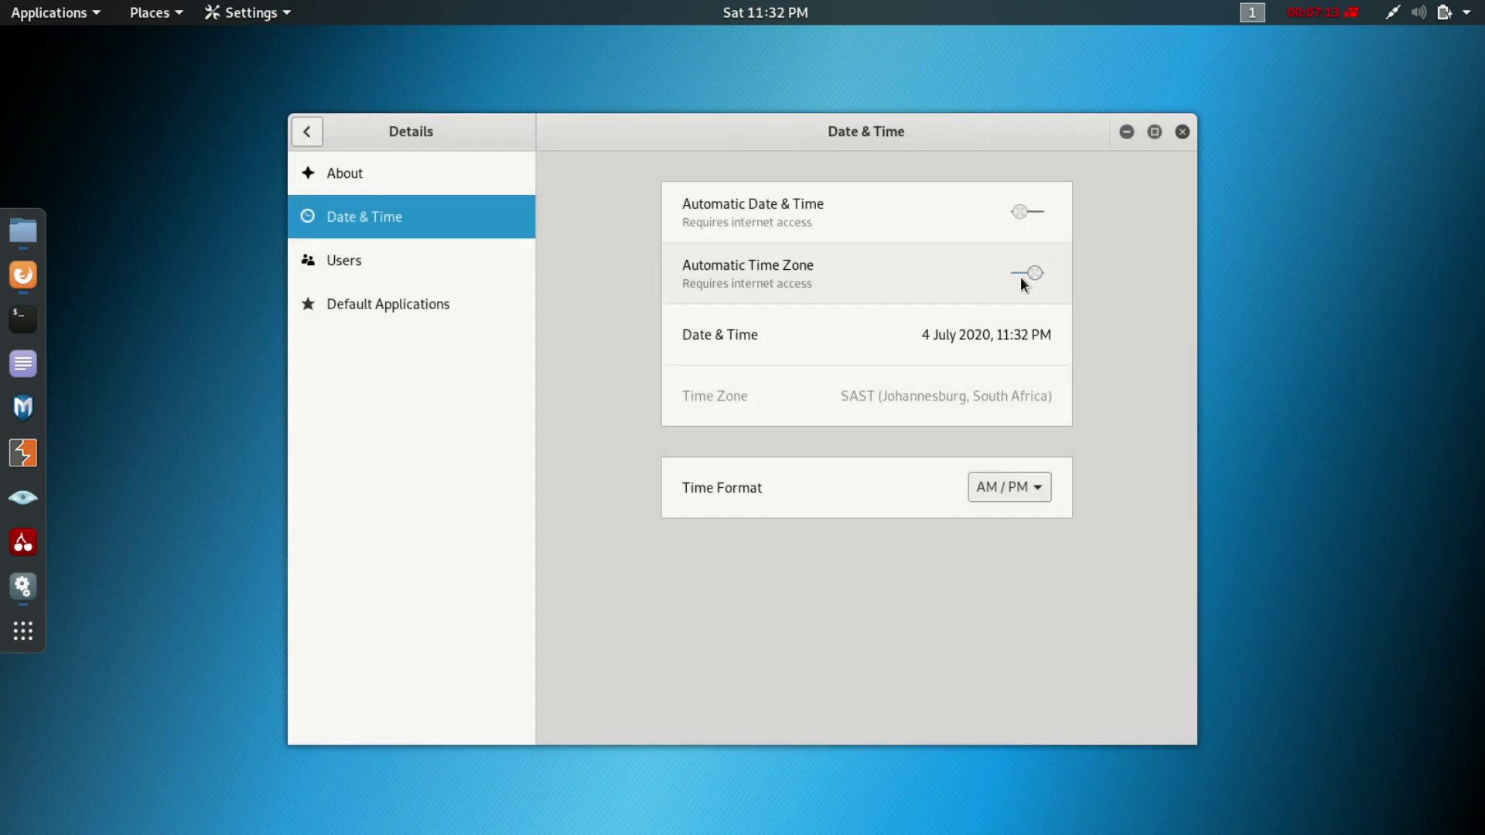
pyautogui.click(1028, 272)
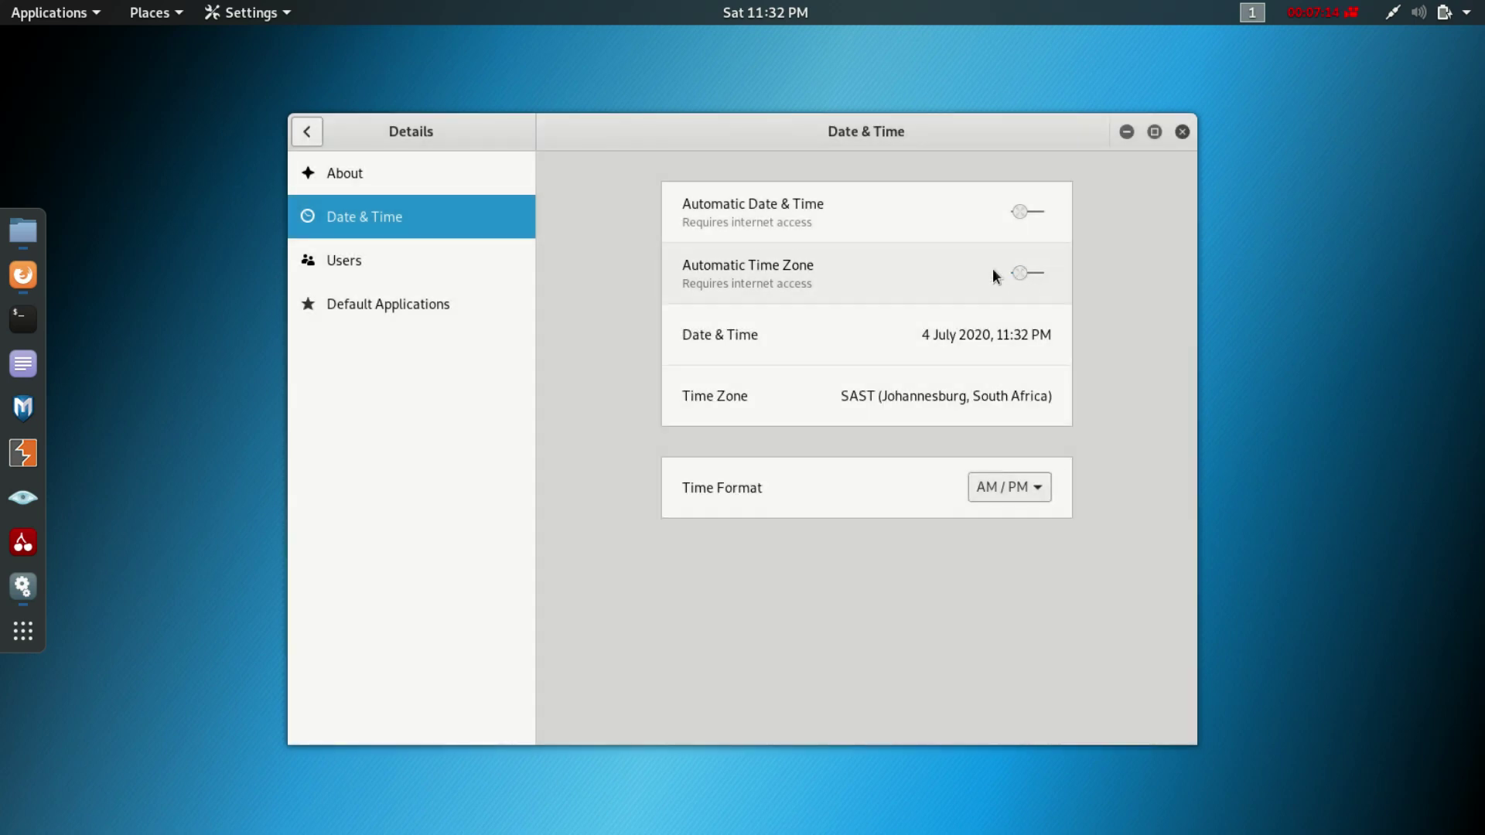
pyautogui.click(776, 391)
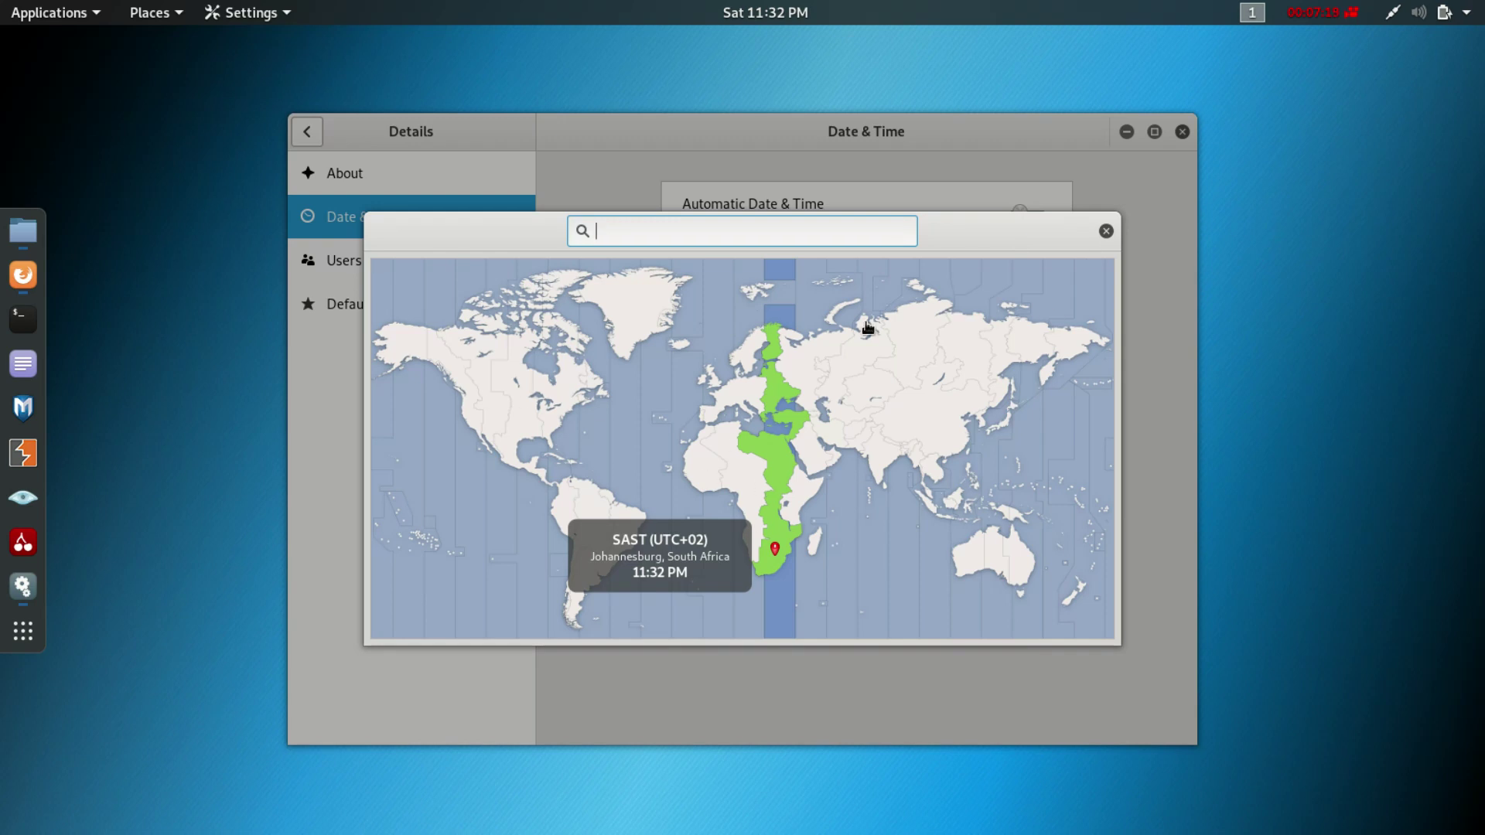
pyautogui.click(1107, 231)
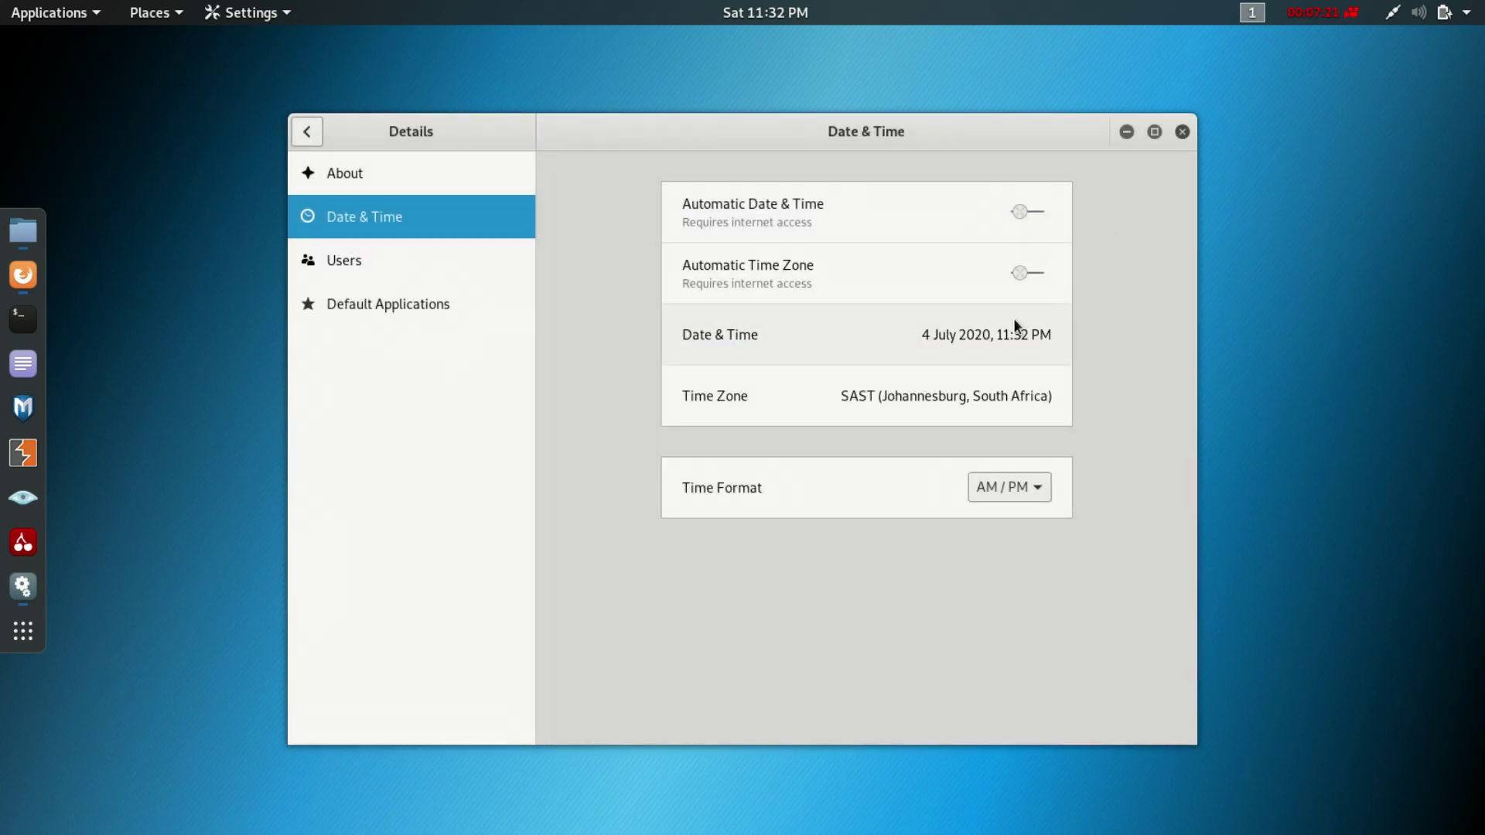
# Step: Turn Automatic Time Zone back on and manually advance the clock's hour to 1 PM
pyautogui.click(1028, 274)
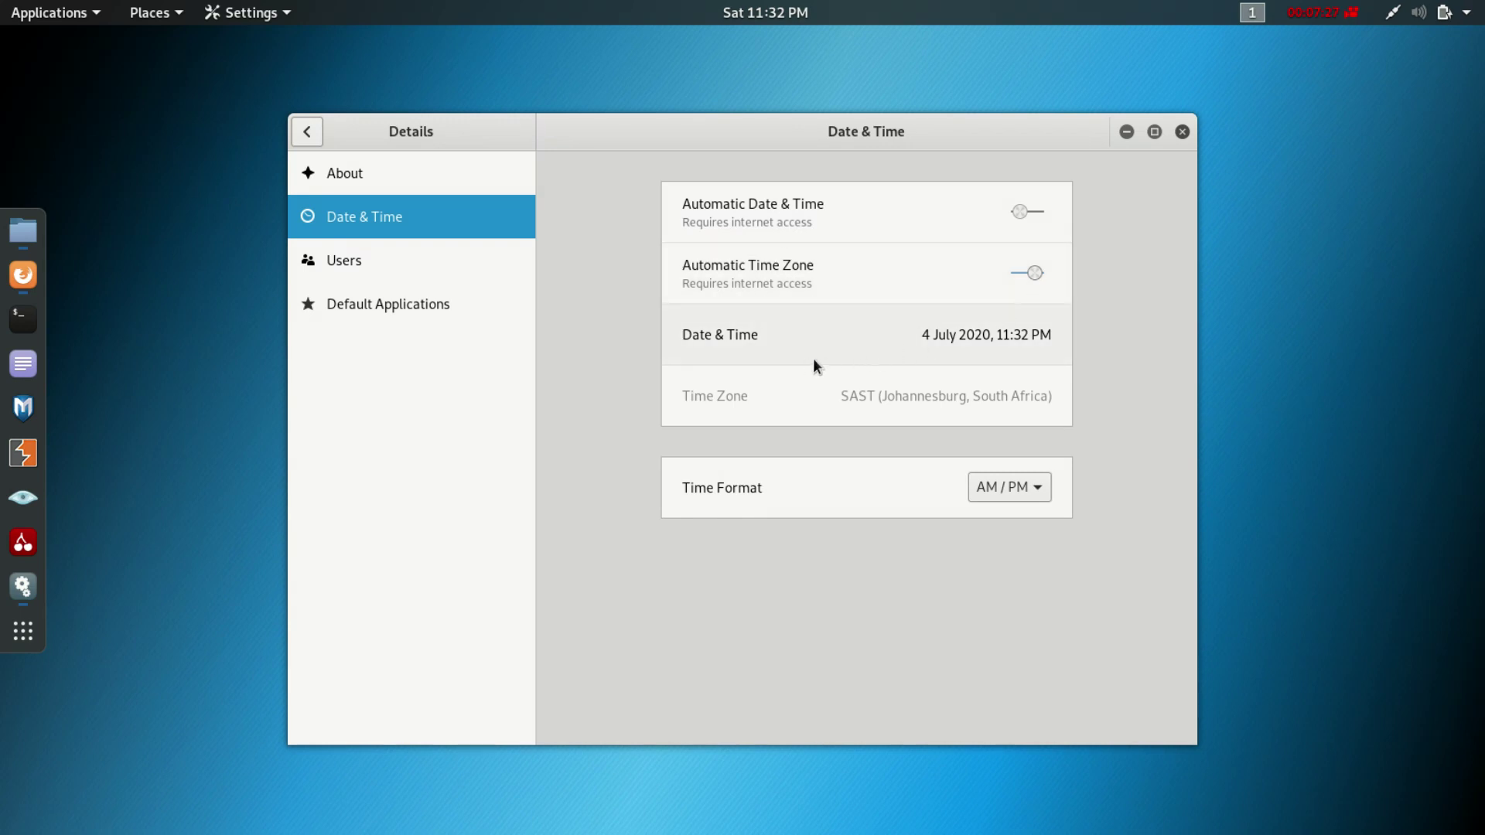
pyautogui.click(930, 351)
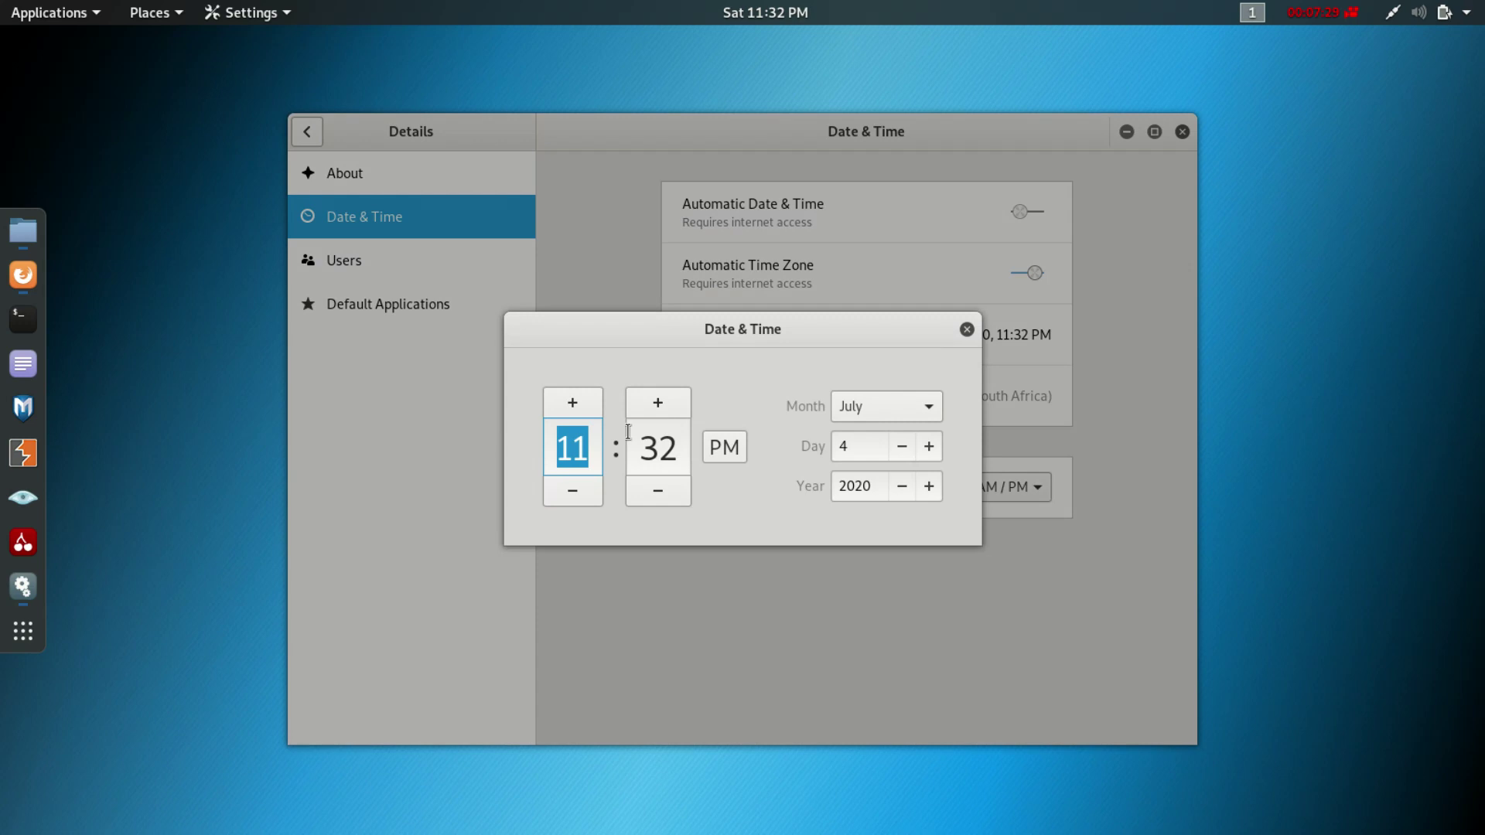
pyautogui.click(571, 405)
pyautogui.click(570, 408)
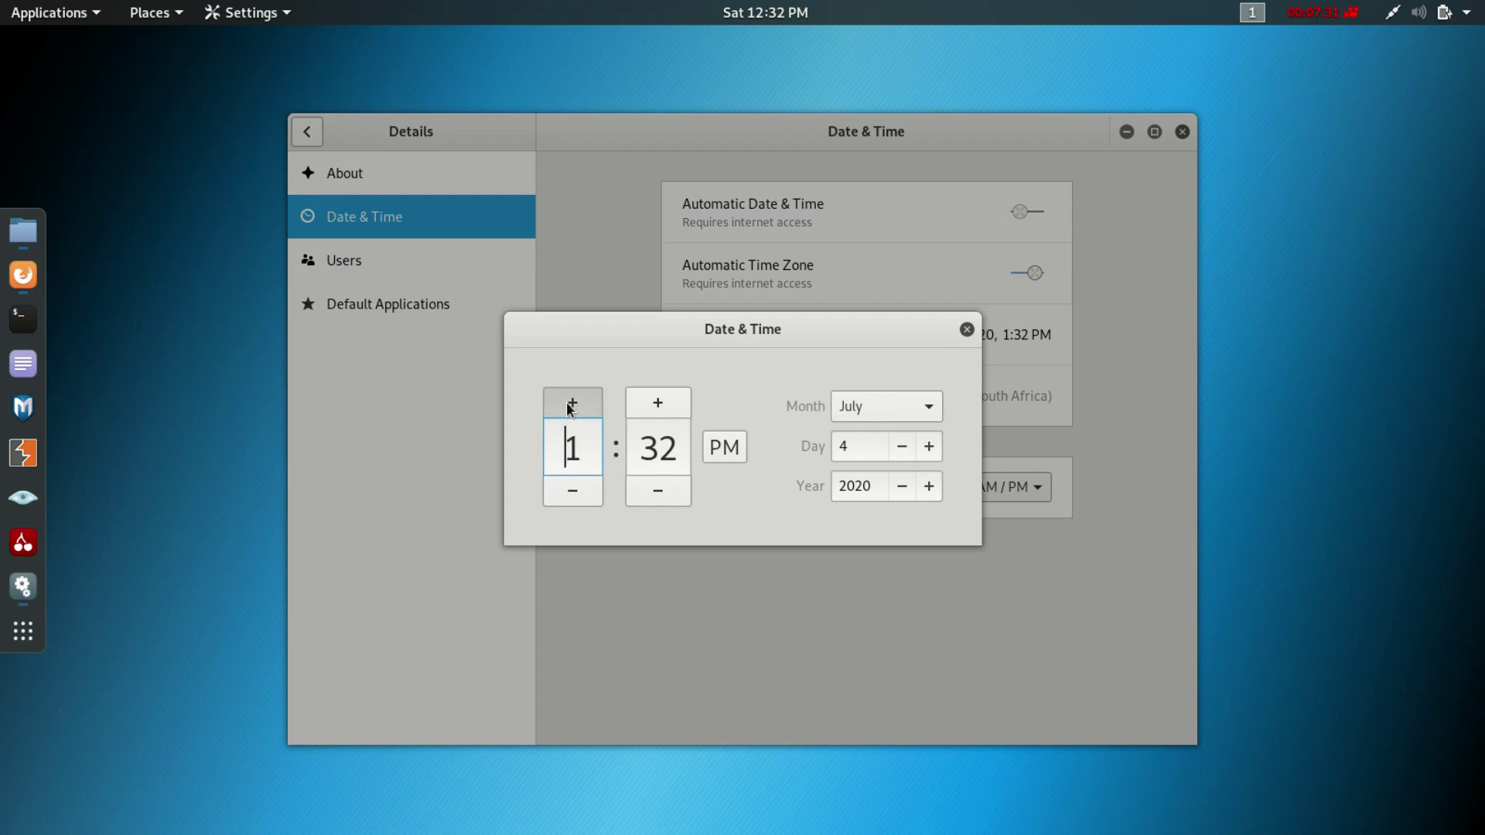
pyautogui.click(967, 330)
pyautogui.click(962, 338)
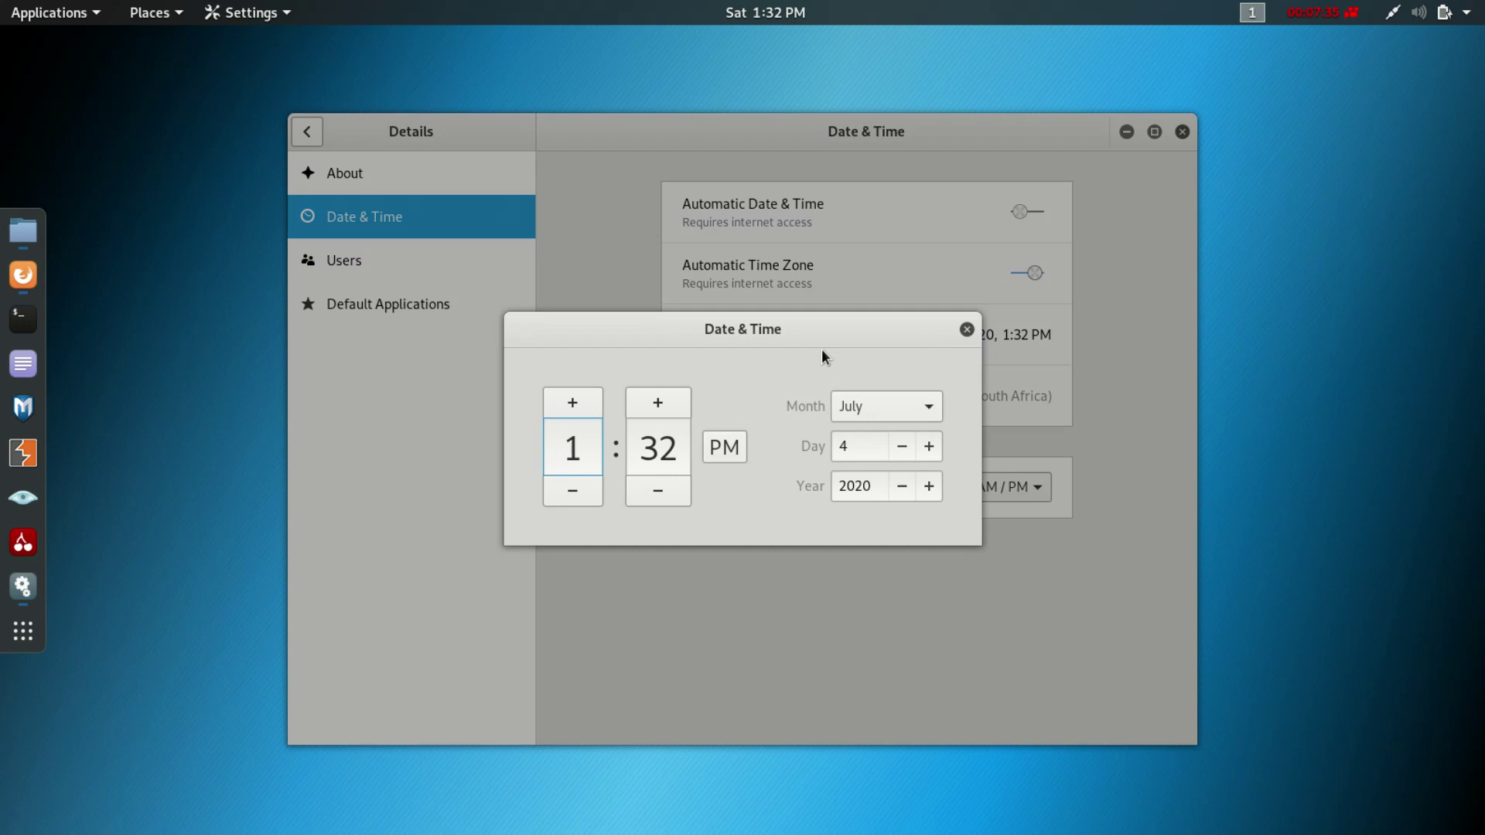
pyautogui.click(967, 330)
# Step: Turn off Automatic Time Zone and set the time zone to Yekaterinburg, Russian Federation, on the map
pyautogui.click(1029, 271)
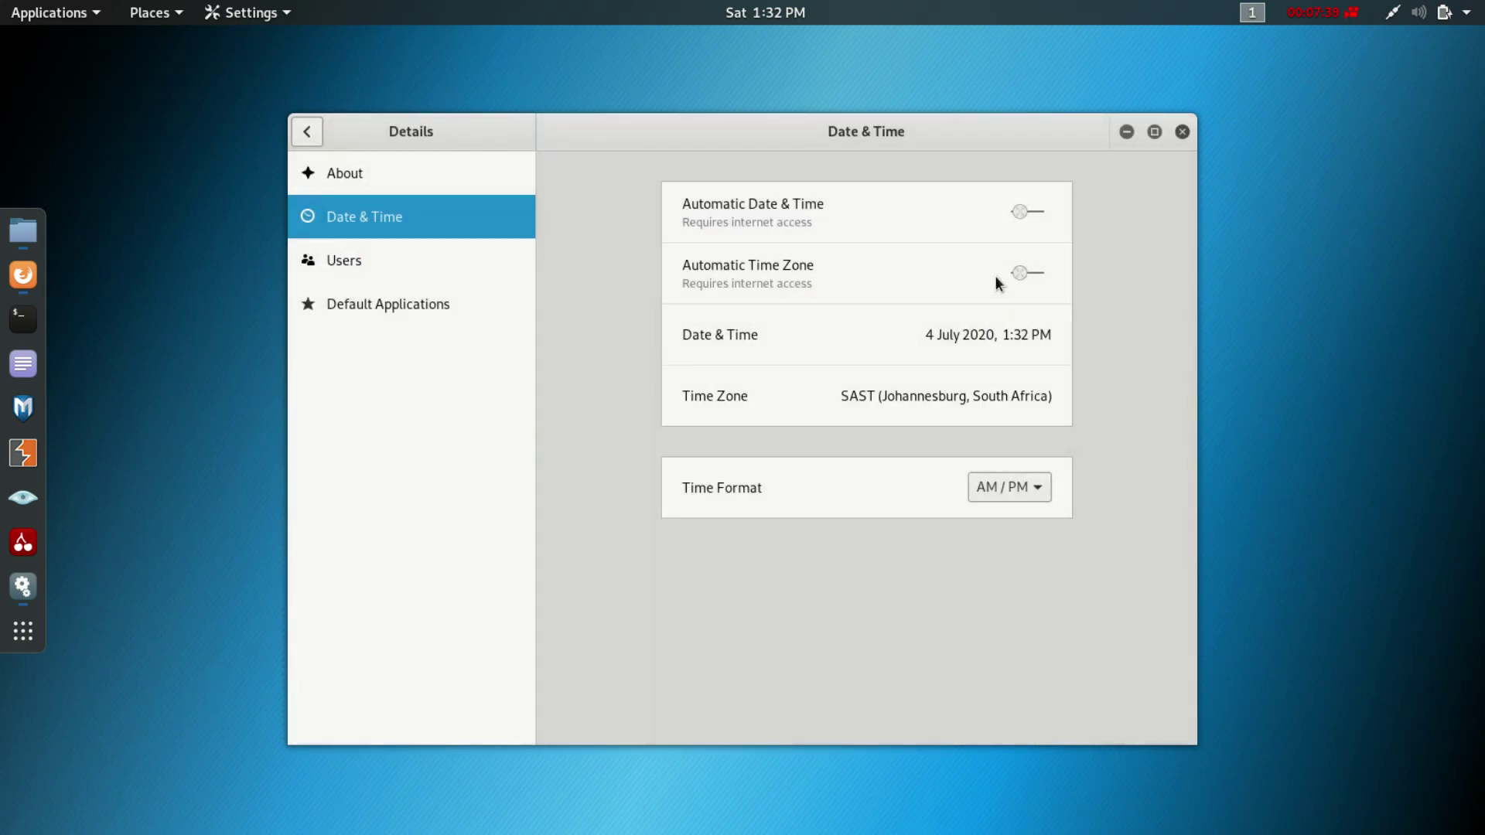
pyautogui.click(973, 418)
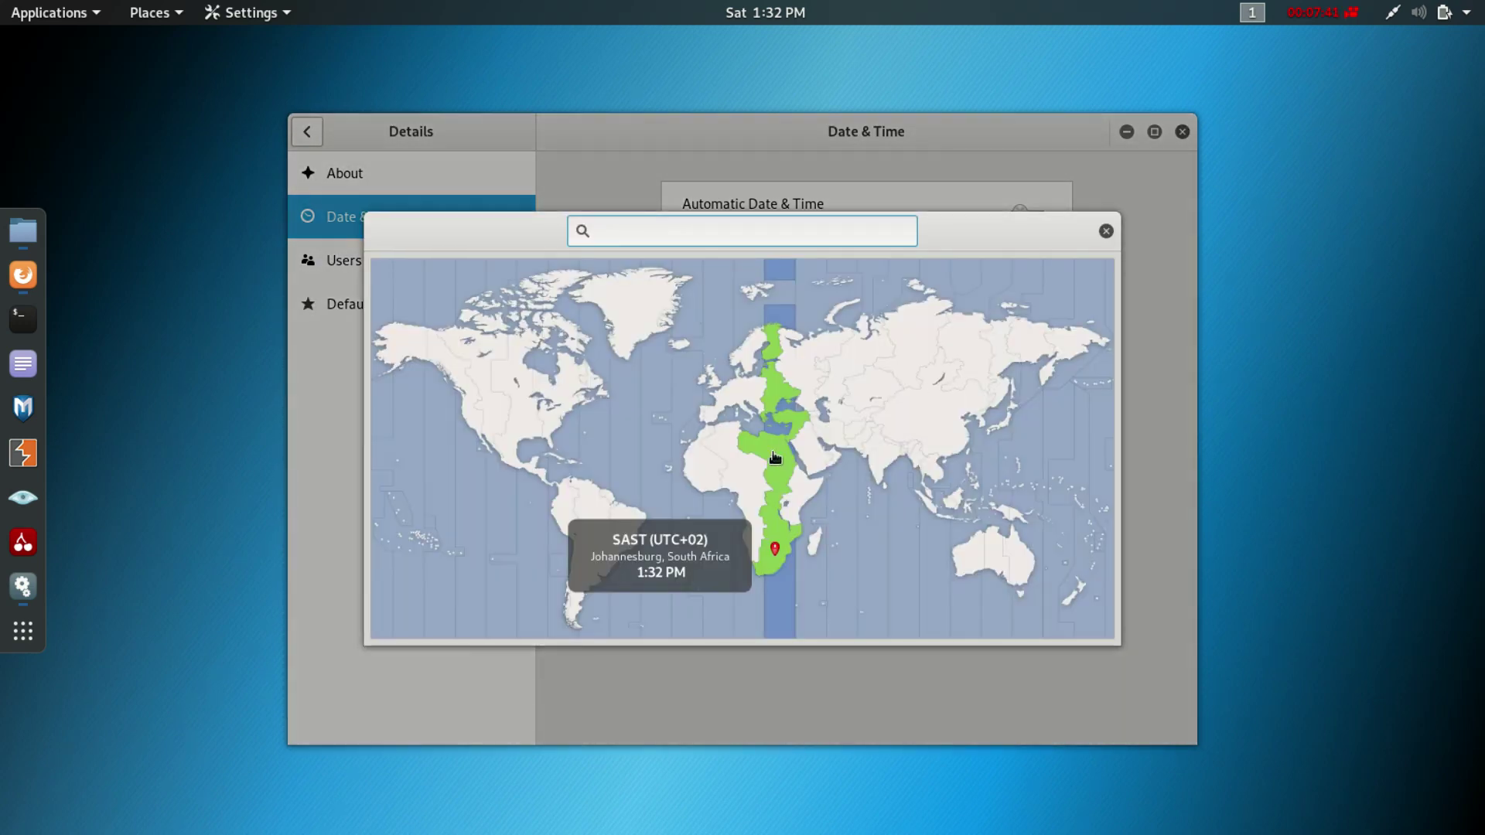
pyautogui.click(771, 476)
pyautogui.click(831, 372)
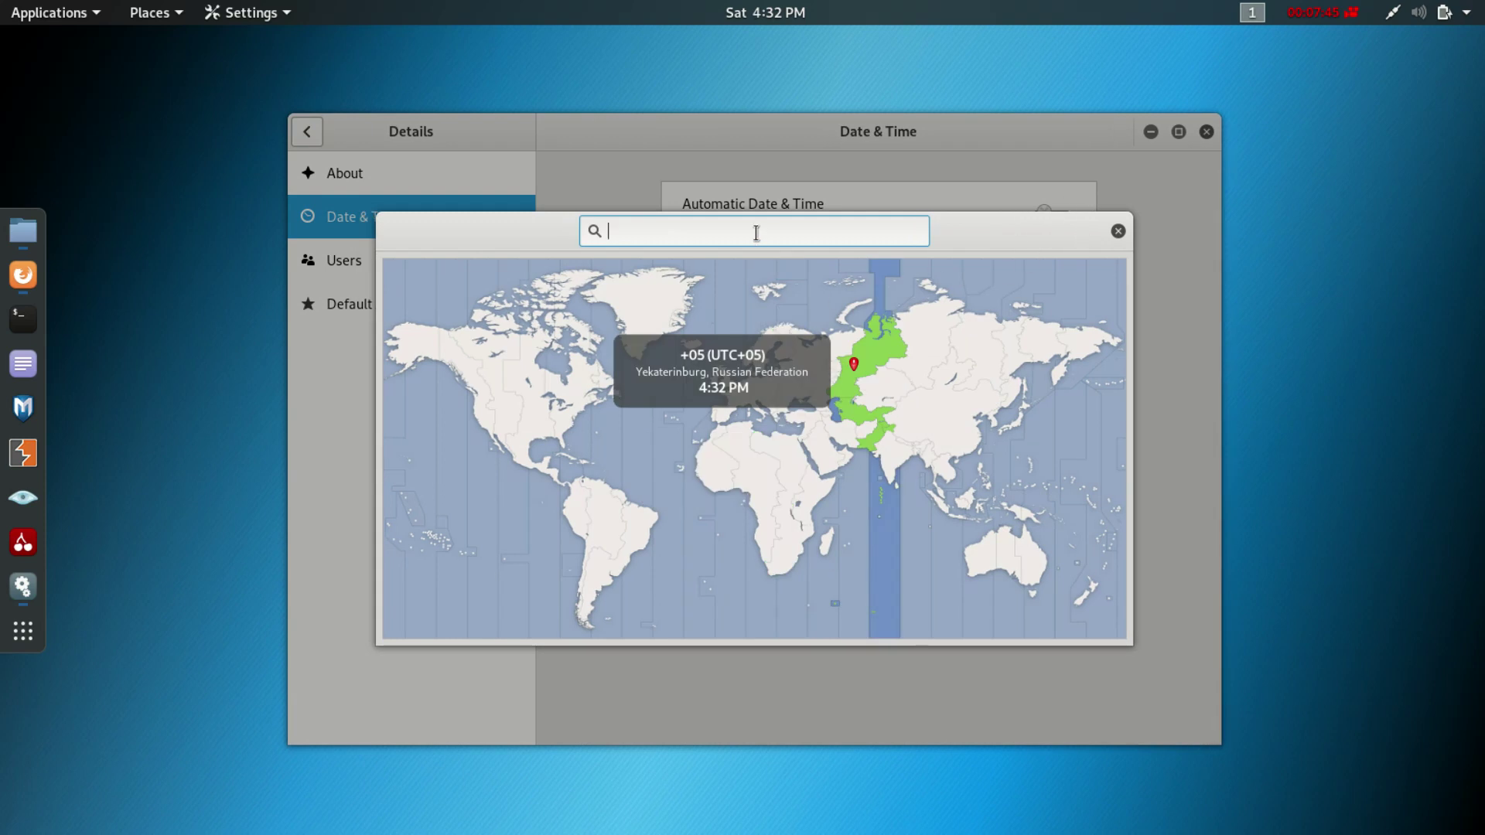
# Step: Search the time zone cities for "cape t" and "capetown", and cut the query back to "cape"
pyautogui.write('cap')
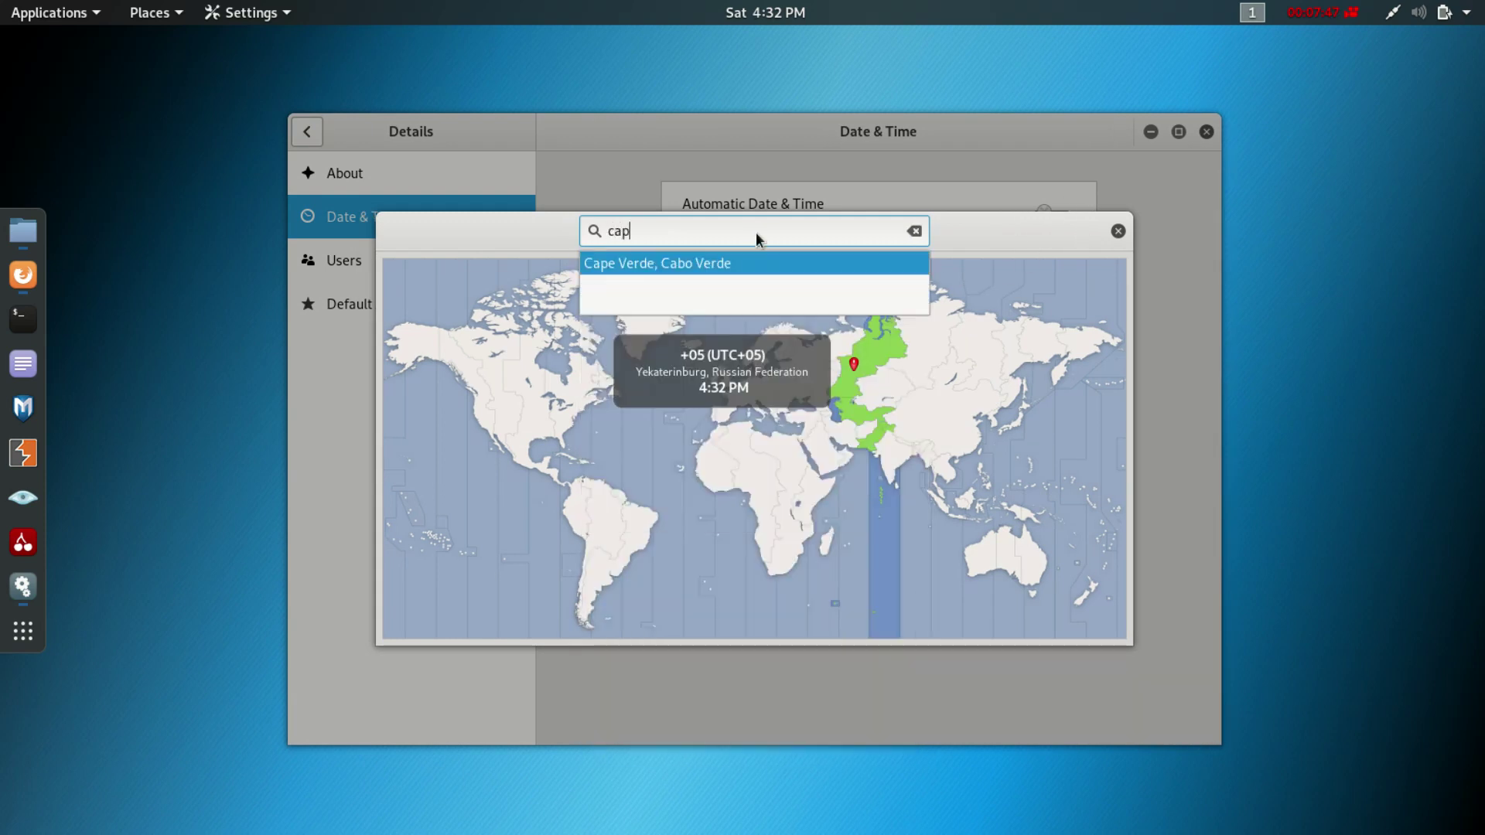
pyautogui.write('e t')
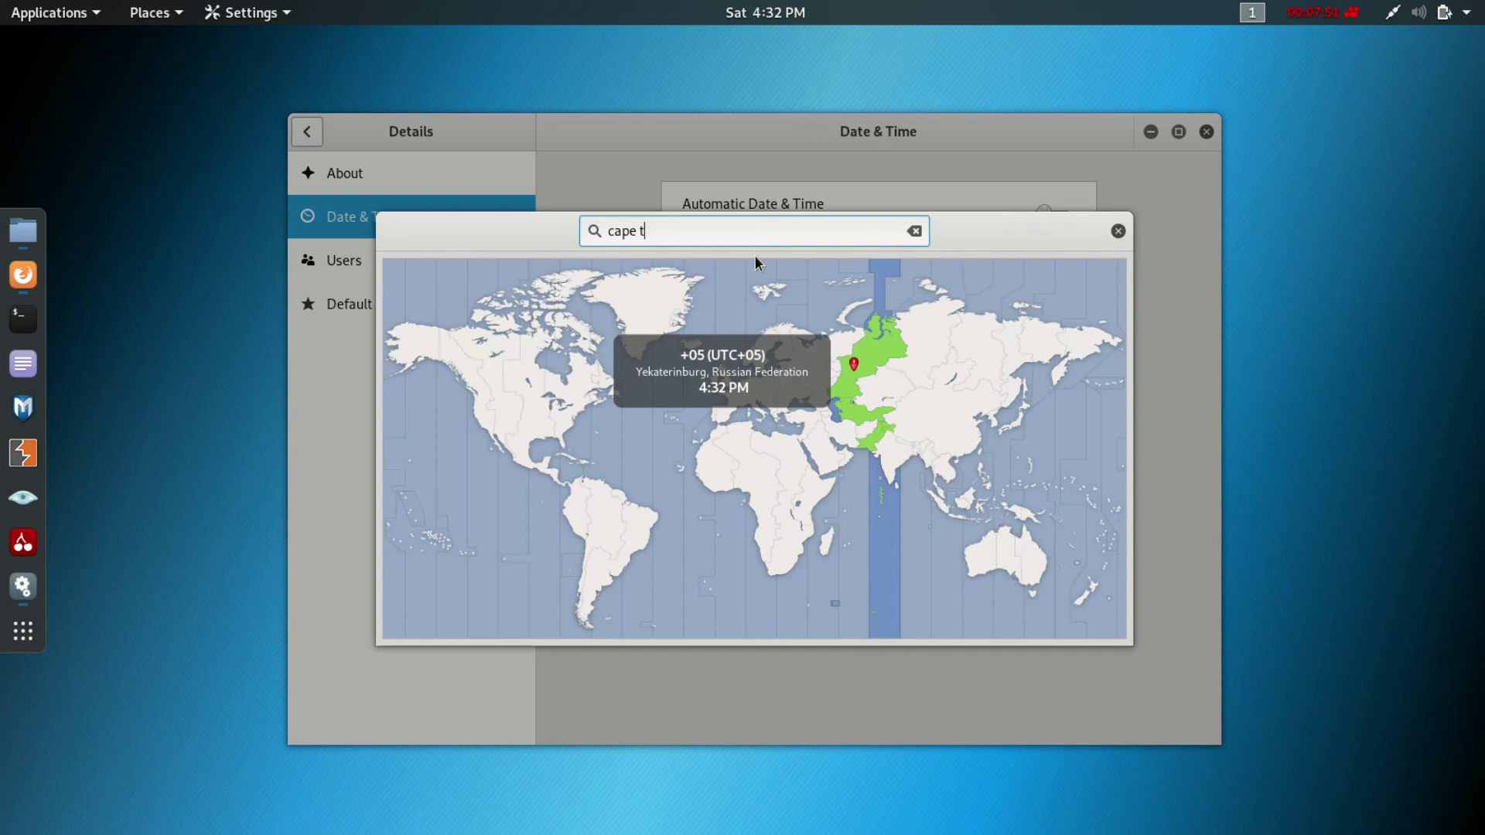
pyautogui.press('BackSpace')
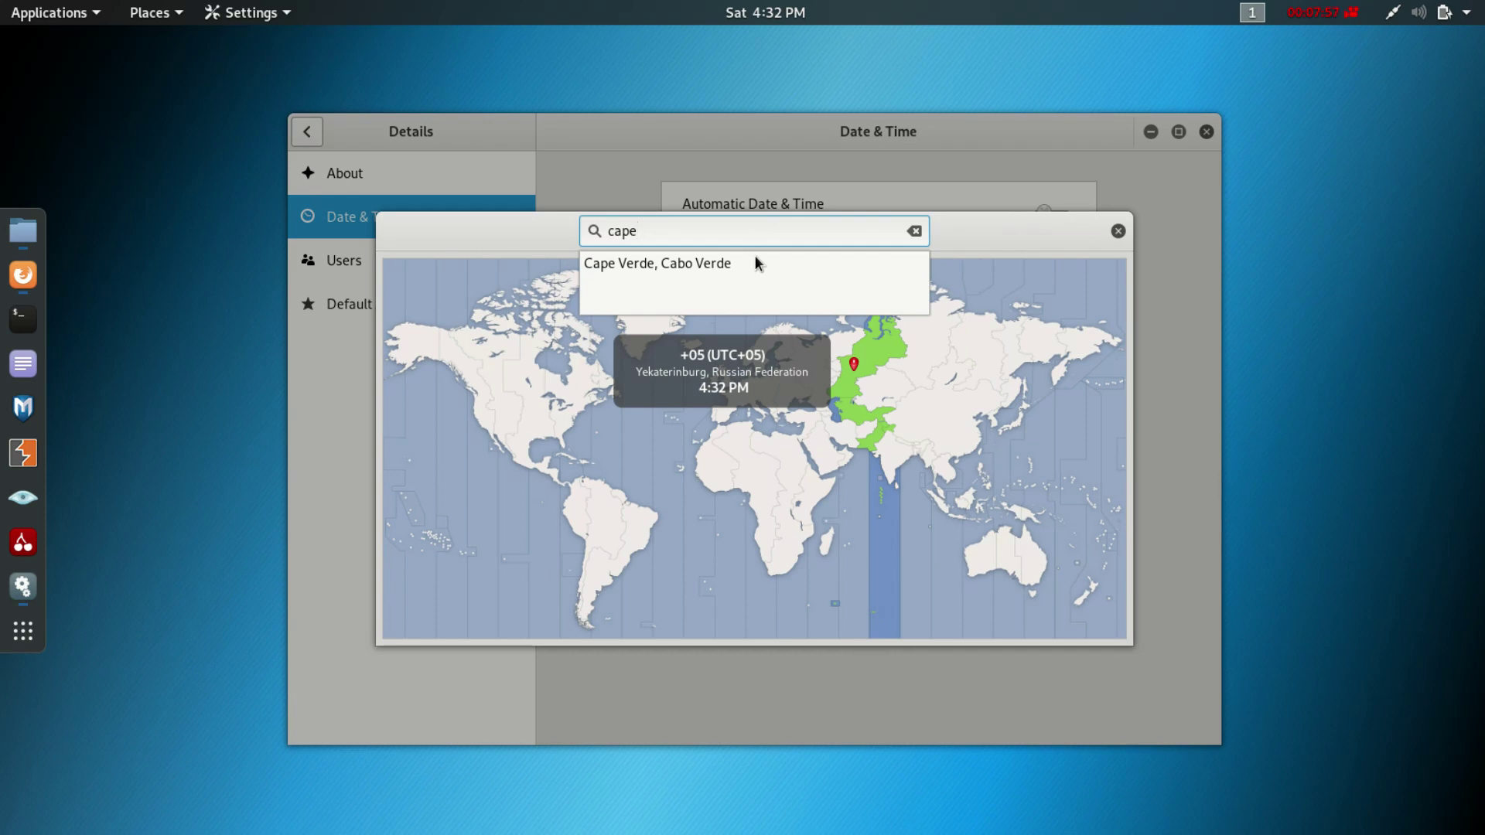
pyautogui.press('BackSpace')
pyautogui.write('tow')
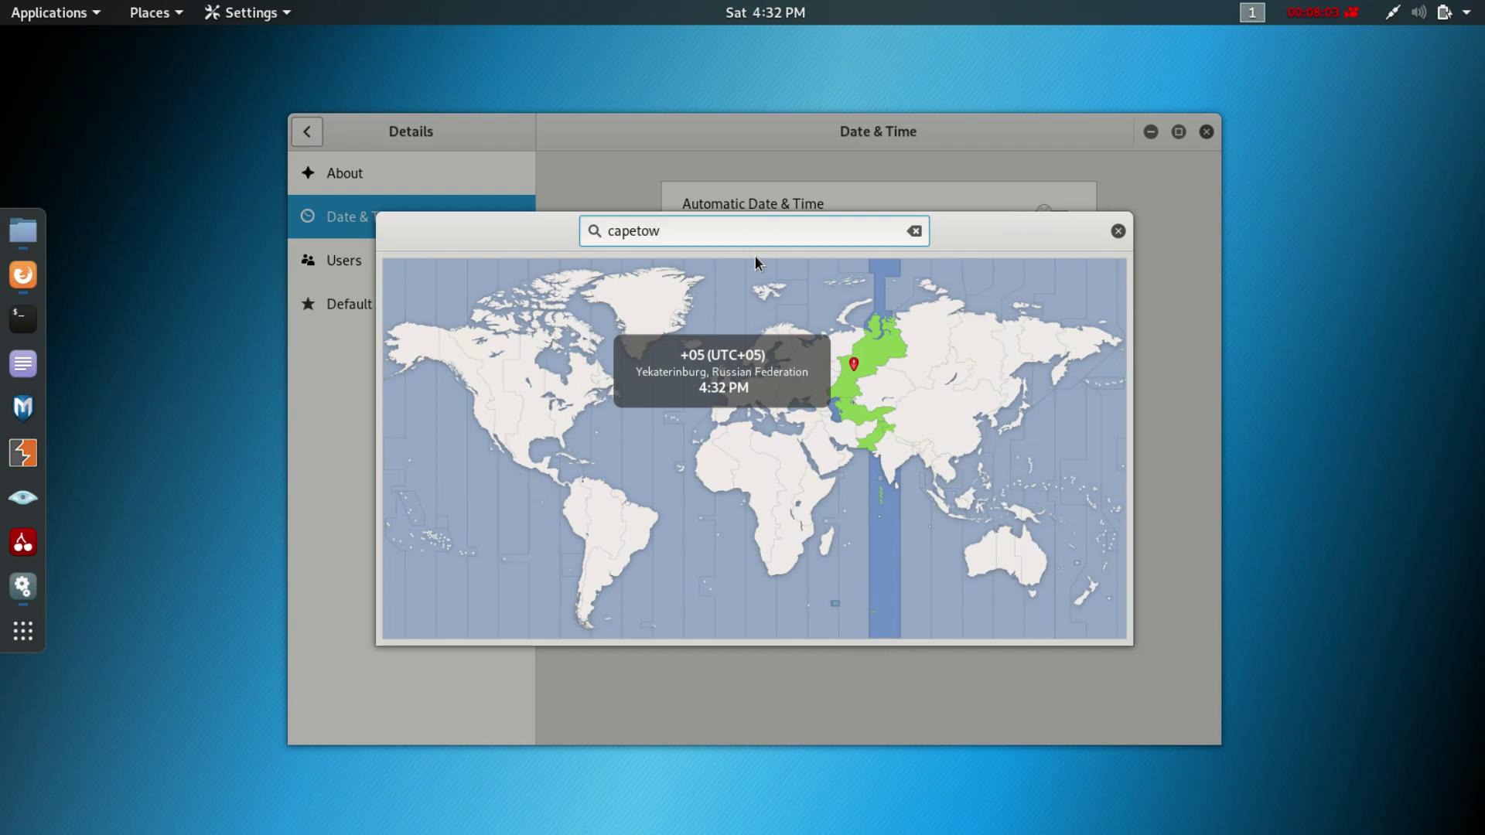
pyautogui.write('n')
pyautogui.press('BackSpace')
pyautogui.press('BackSpace')
pyautogui.press('BackSpace')
pyautogui.press('BackSpace')
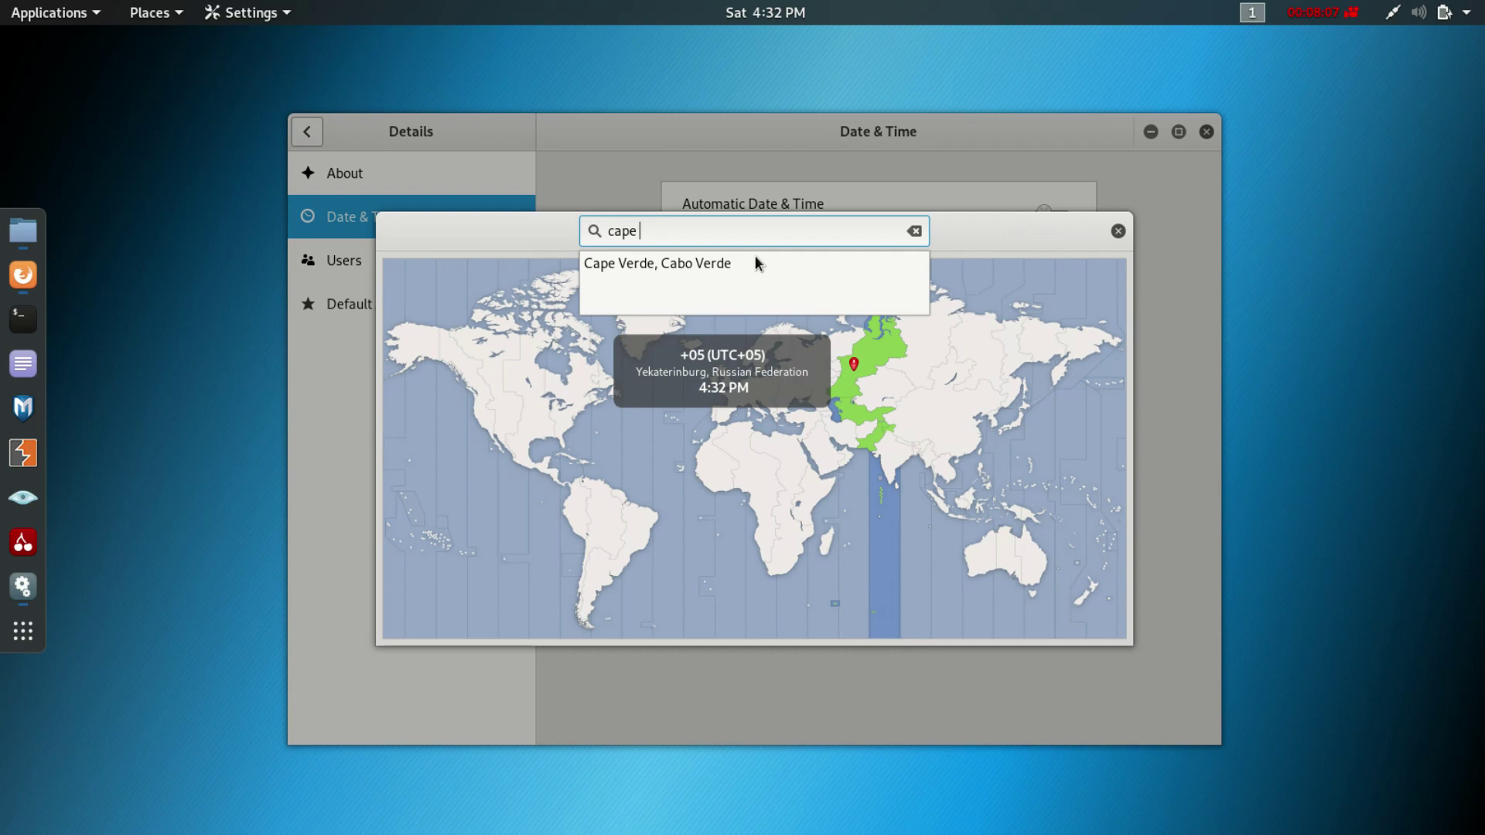
# Step: Search the time zone cities for "cape Town" and cut the query back to "cap"
pyautogui.write('Town')
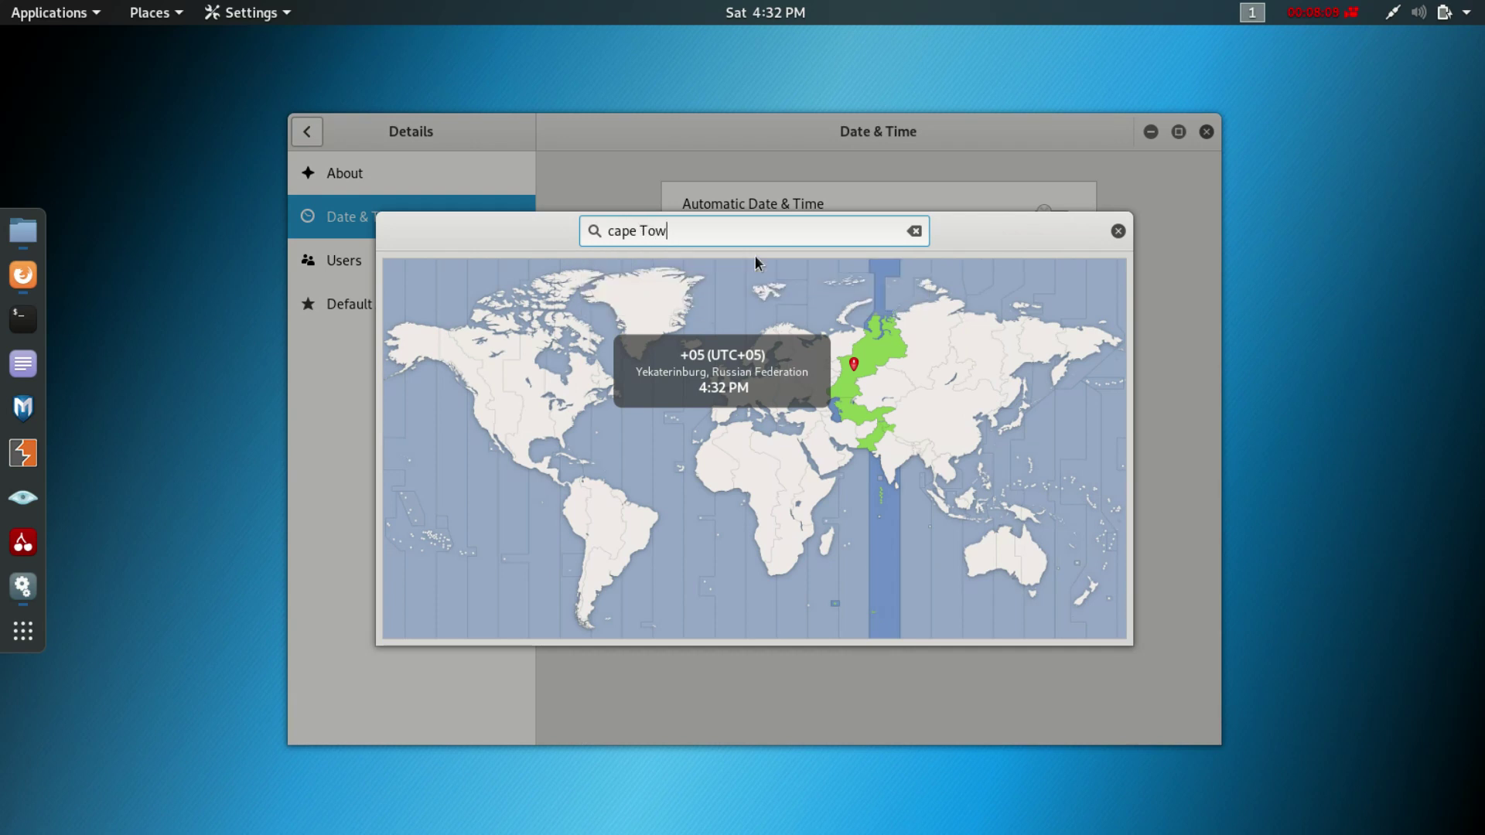
pyautogui.press('BackSpace')
pyautogui.press('BackSpace')
pyautogui.press('BackSpace')
pyautogui.press('BackSpace')
pyautogui.press('BackSpace')
pyautogui.press('BackSpace')
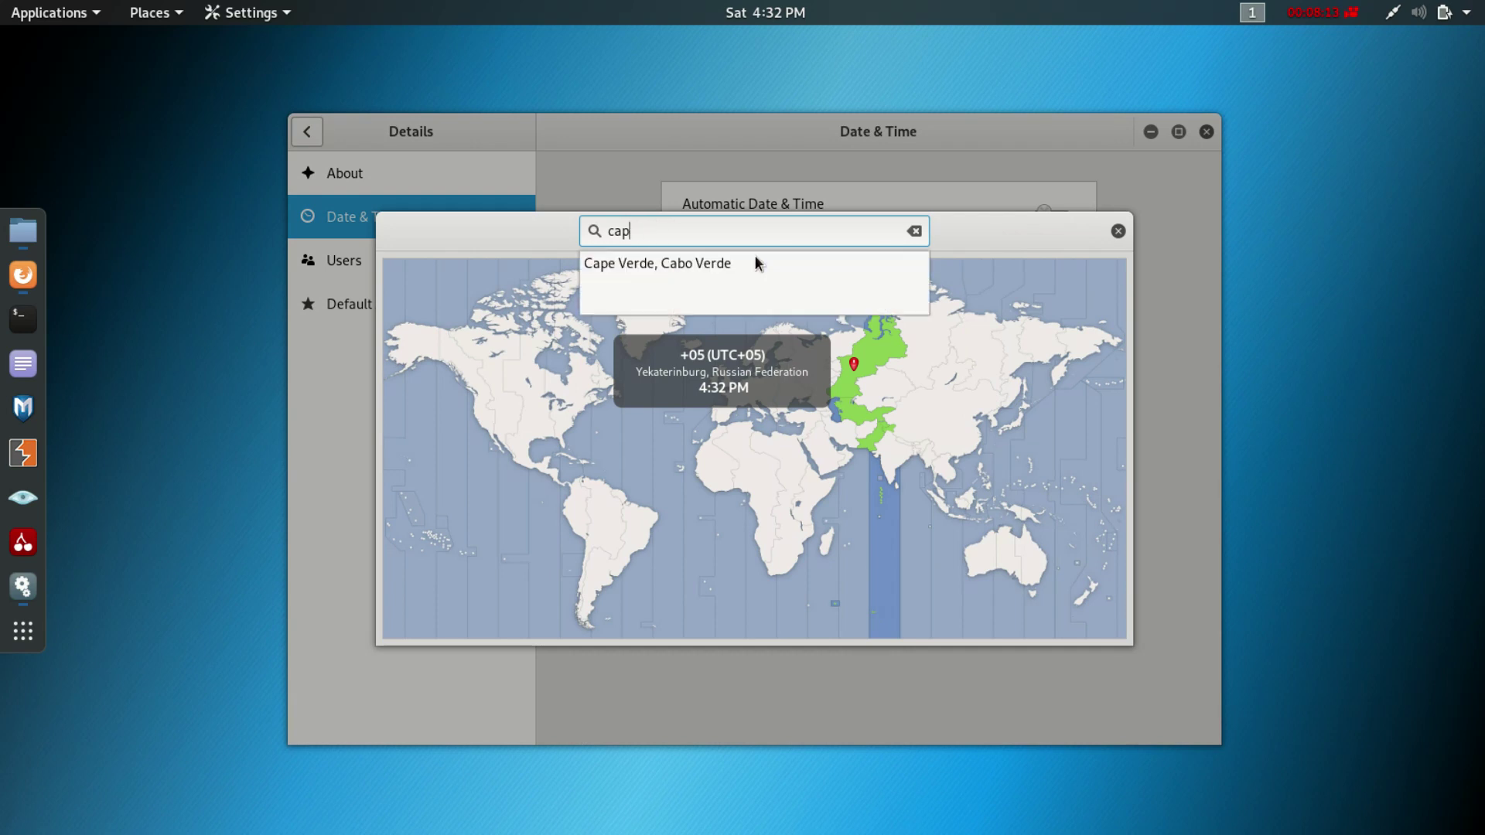
# Step: Search the time zone cities for "jo", set the time zone to Johannesburg, South Africa, and close the map
pyautogui.press('BackSpace')
pyautogui.press('BackSpace')
pyautogui.press('BackSpace')
pyautogui.write('jooha')
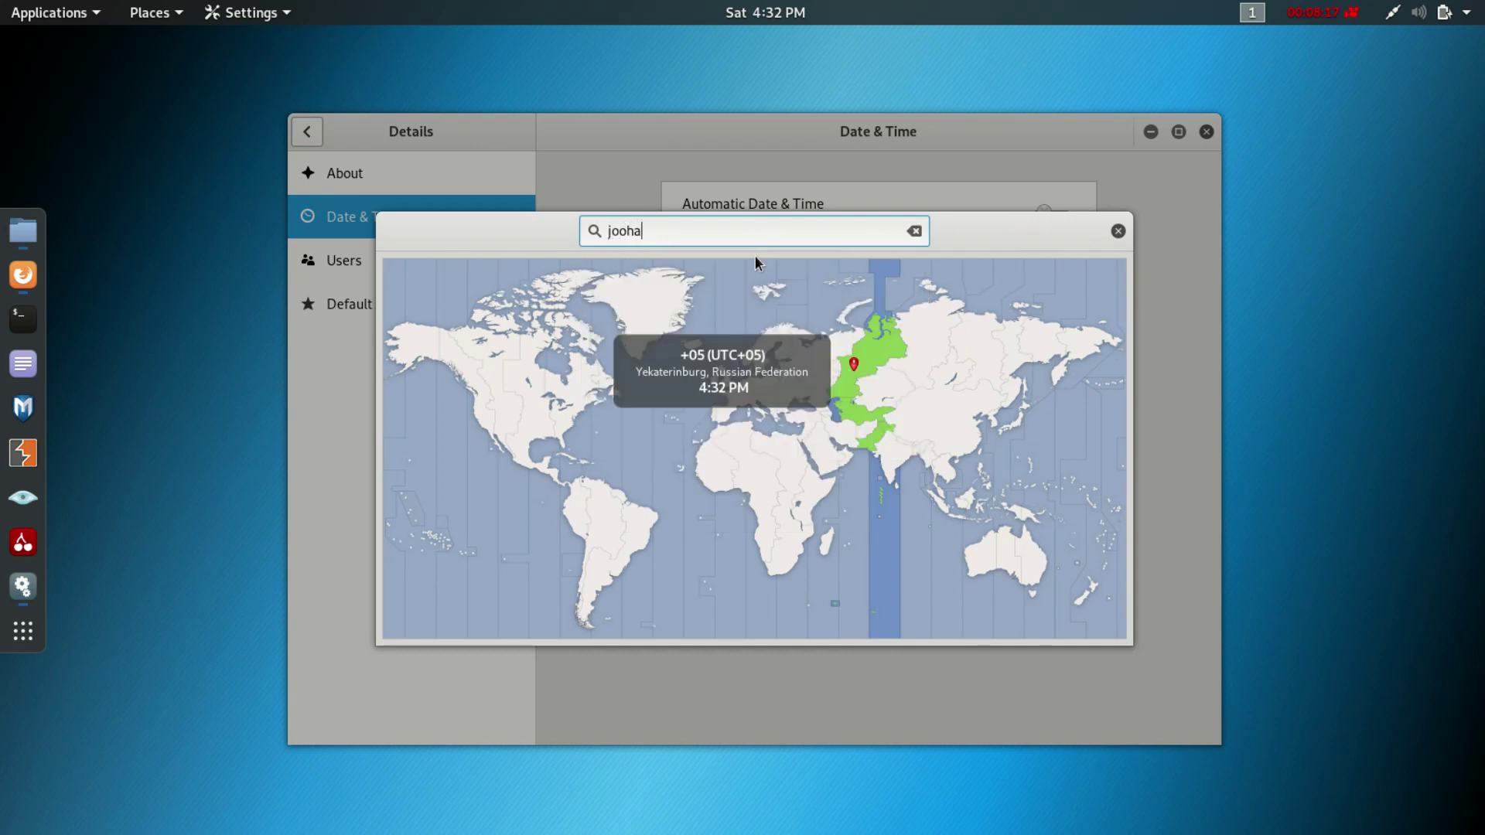
pyautogui.press('BackSpace')
pyautogui.press('BackSpace')
pyautogui.press('BackSpace')
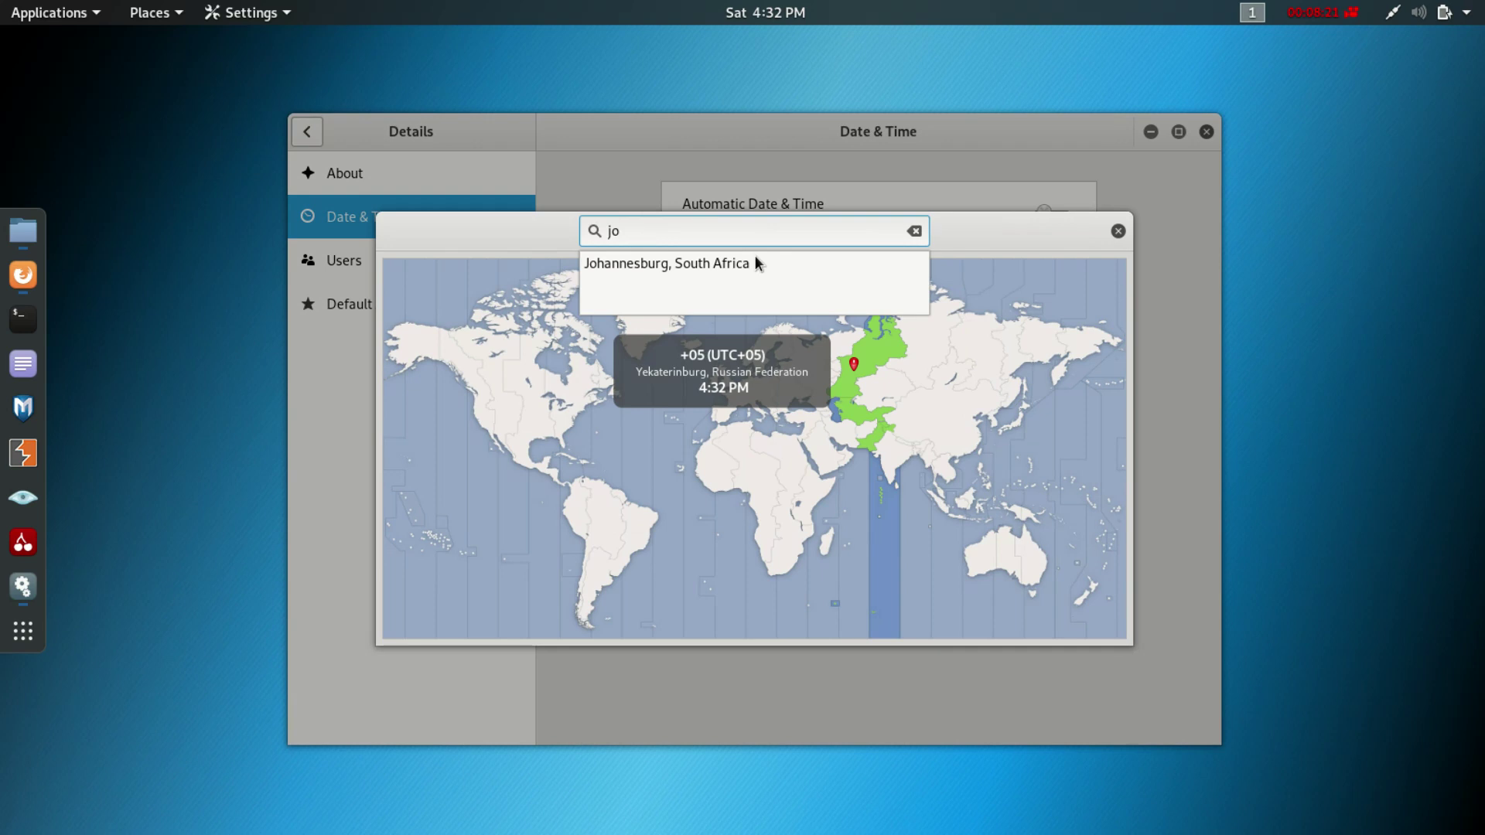
pyautogui.press('Down')
pyautogui.press('Return')
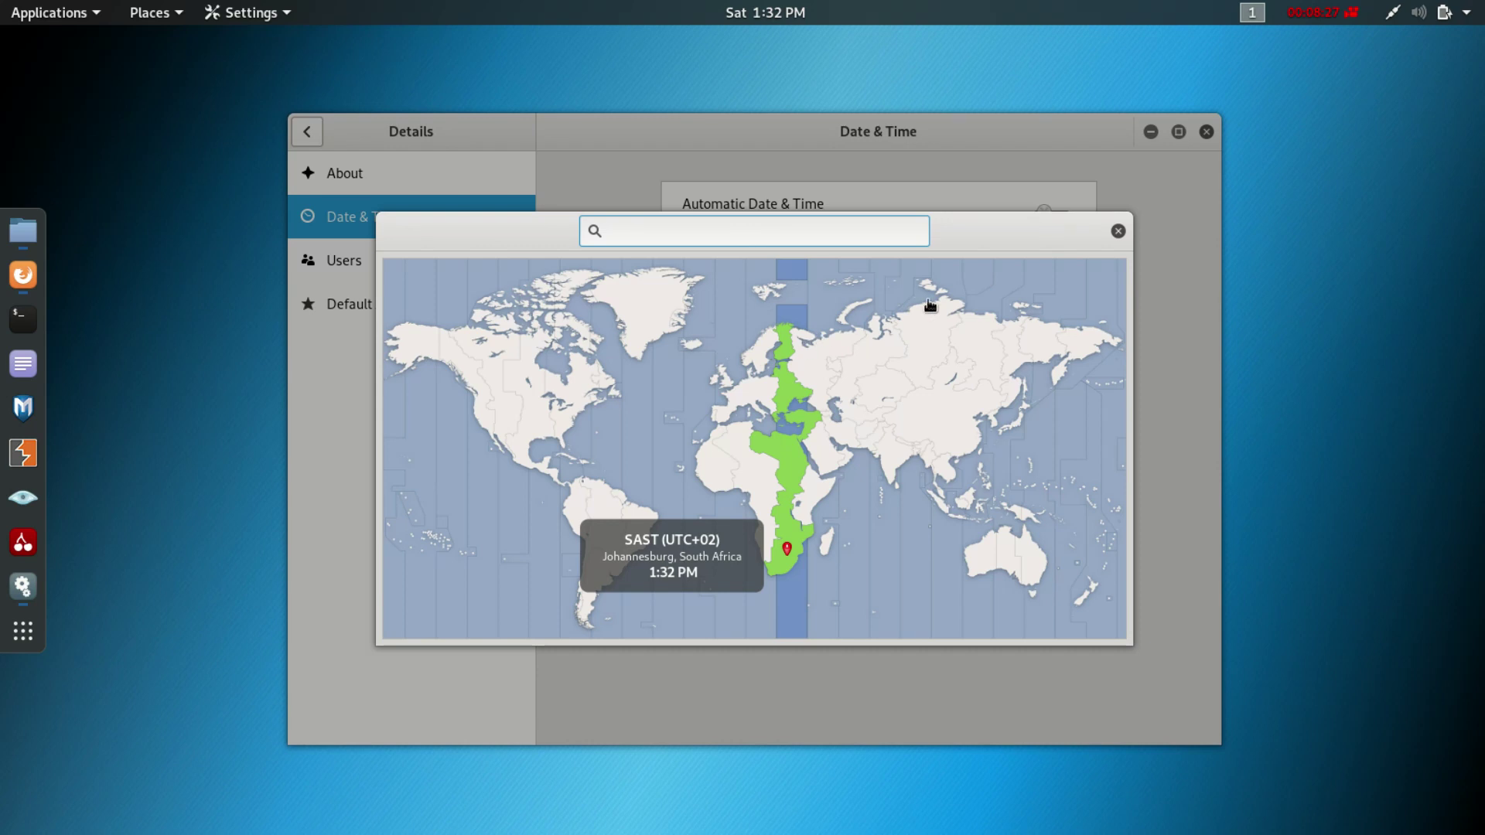
pyautogui.click(1119, 232)
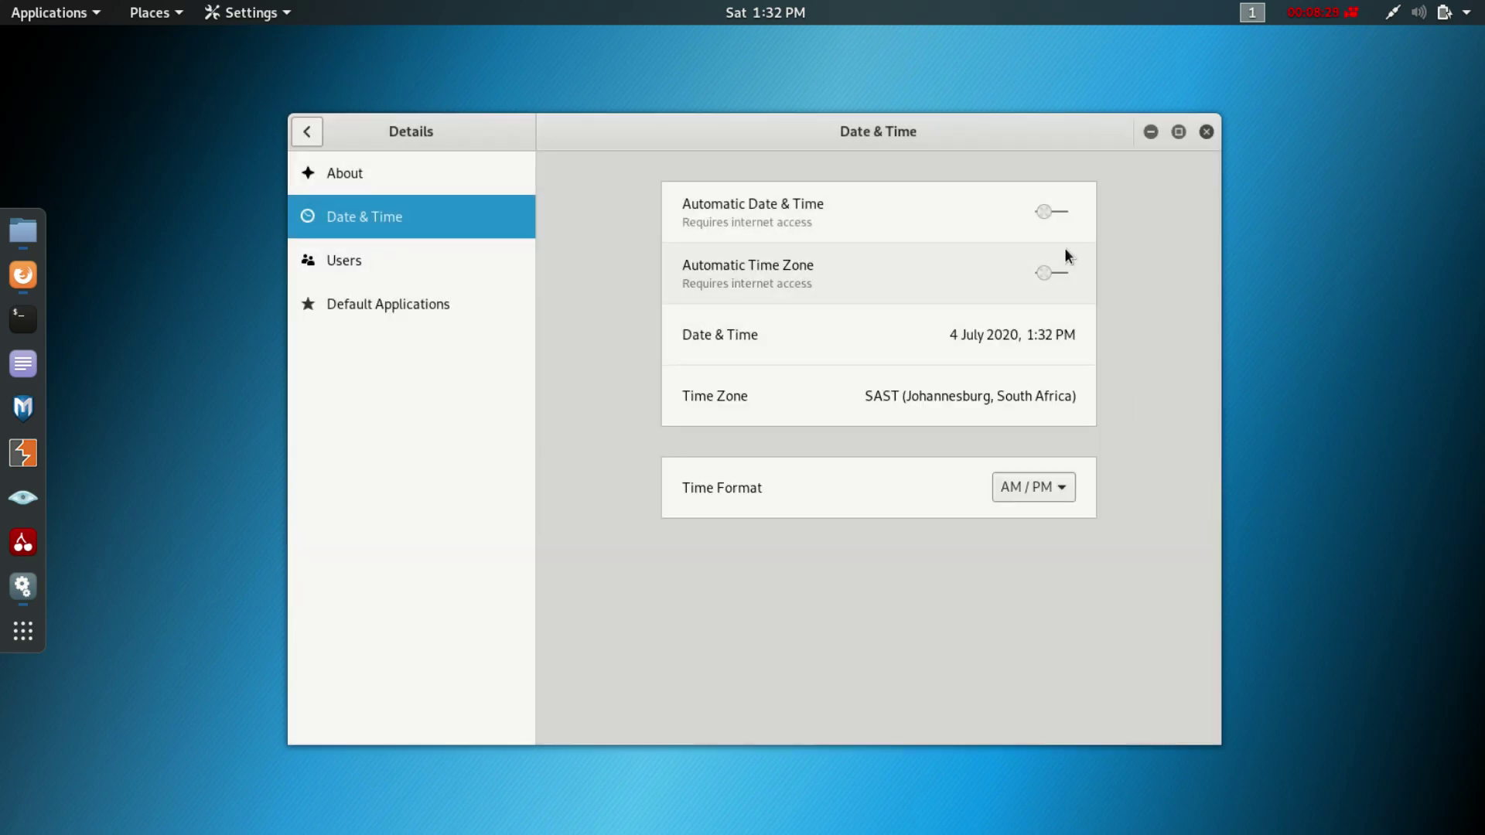
# Step: Switch Automatic Time Zone on and back off, and manually set the clock's hour to 11 PM
pyautogui.click(1039, 277)
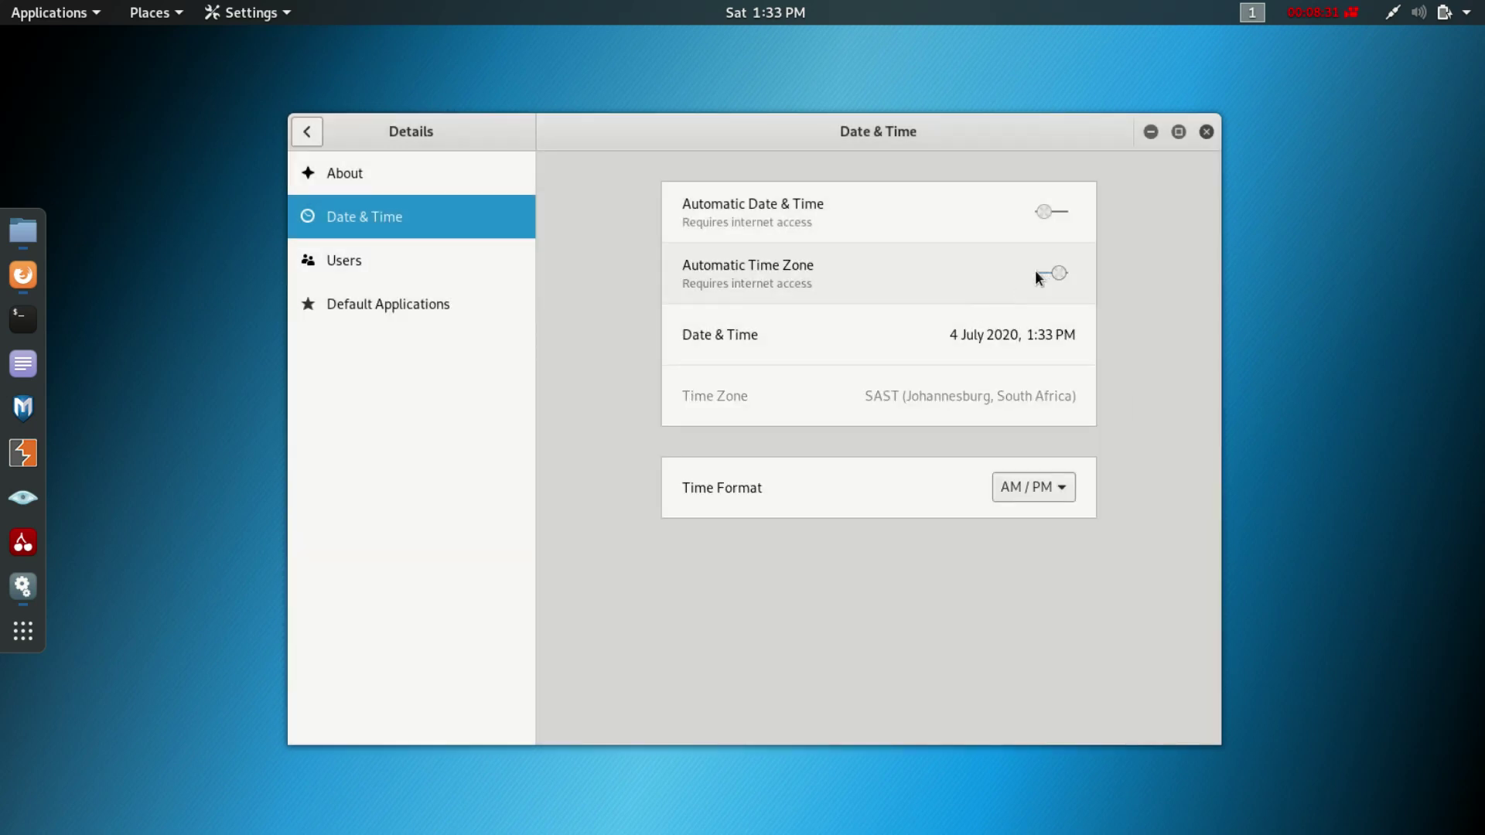
pyautogui.click(1036, 273)
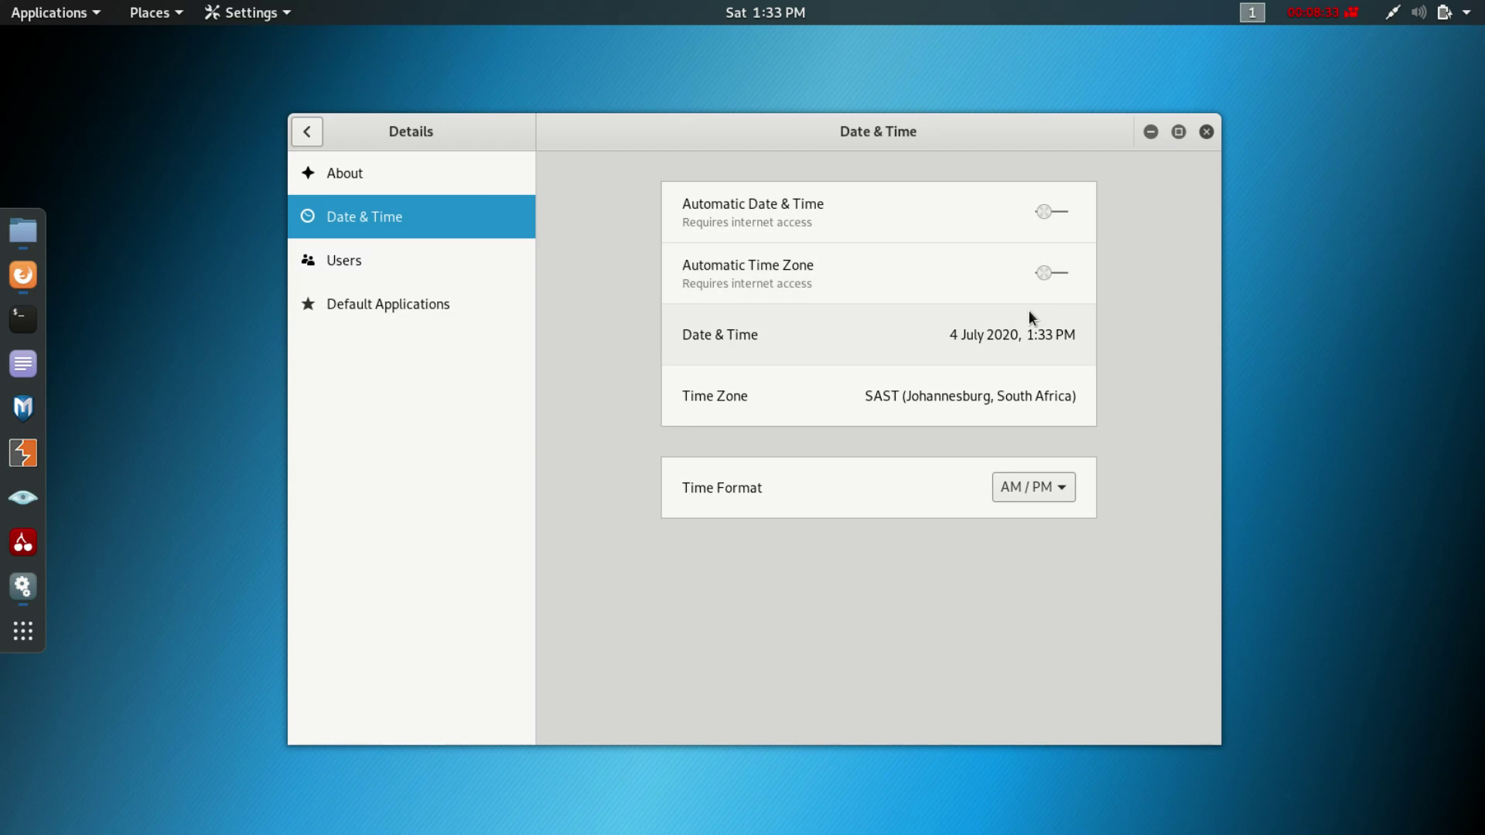
pyautogui.click(1018, 333)
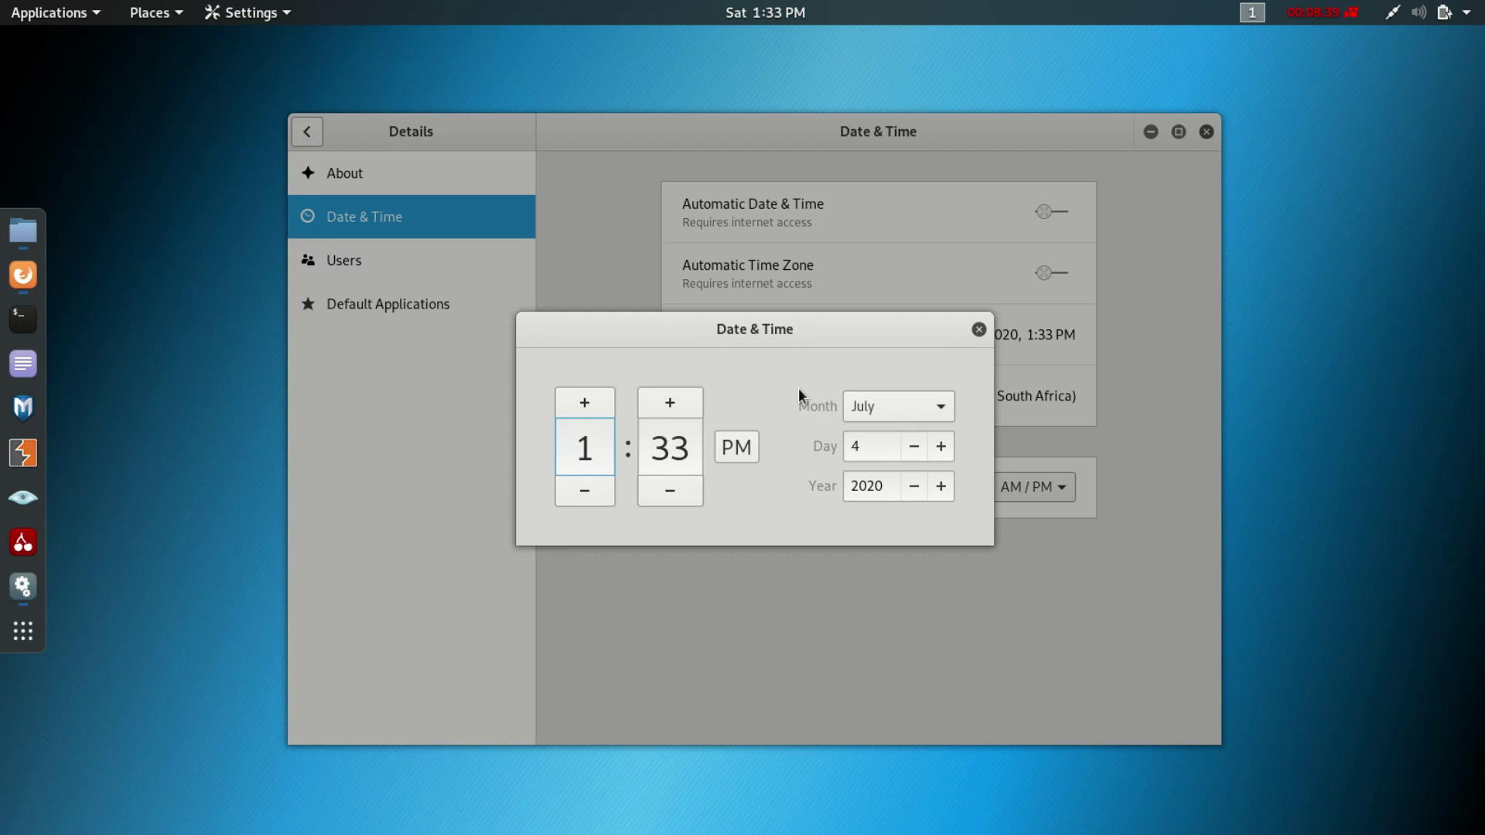
pyautogui.write('1')
pyautogui.click(979, 329)
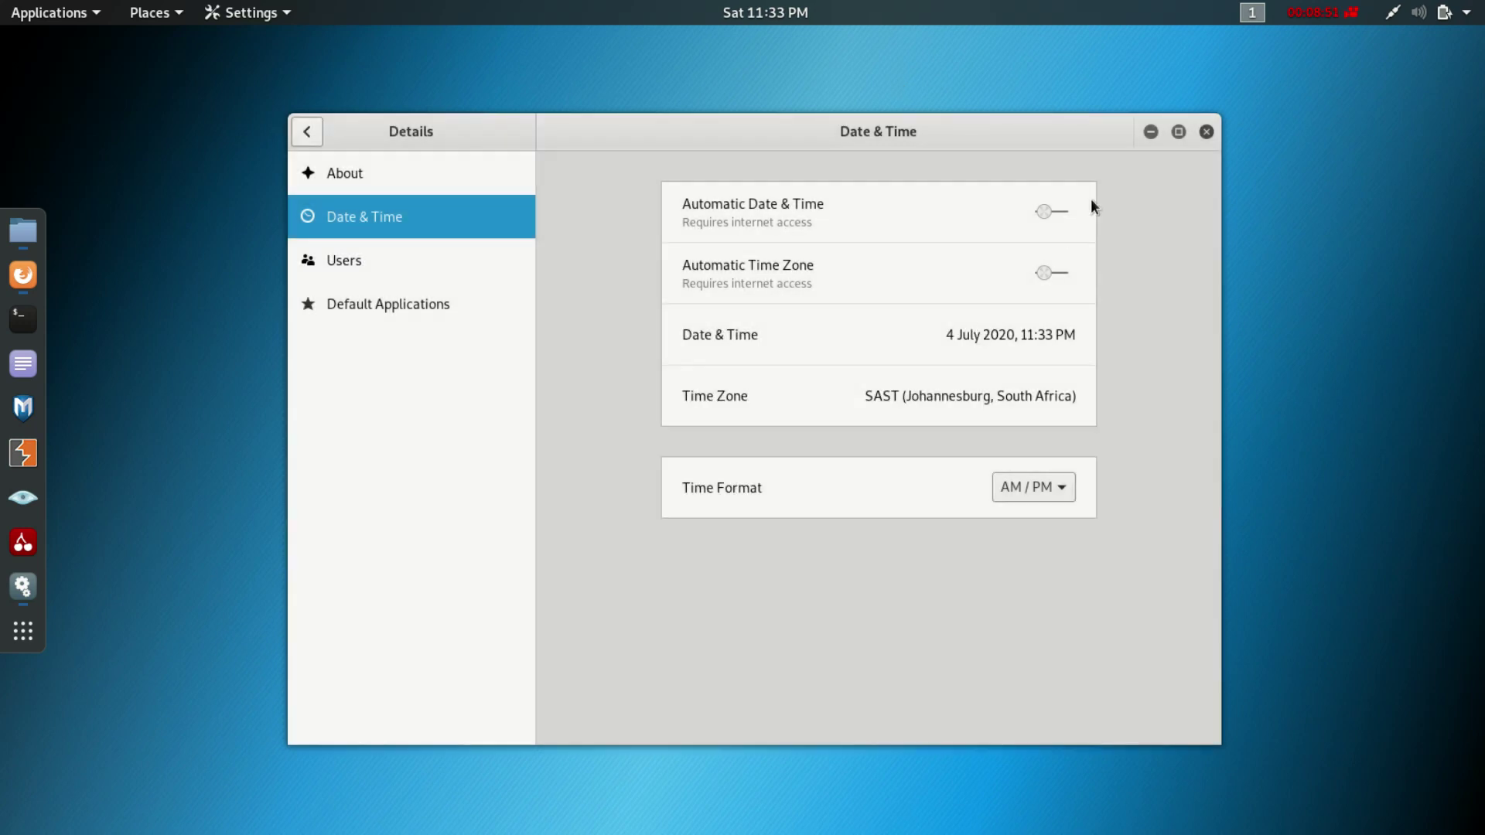
# Step: View the time zone map, turn on Automatic Time Zone and set the time format to 24-hour
pyautogui.click(994, 391)
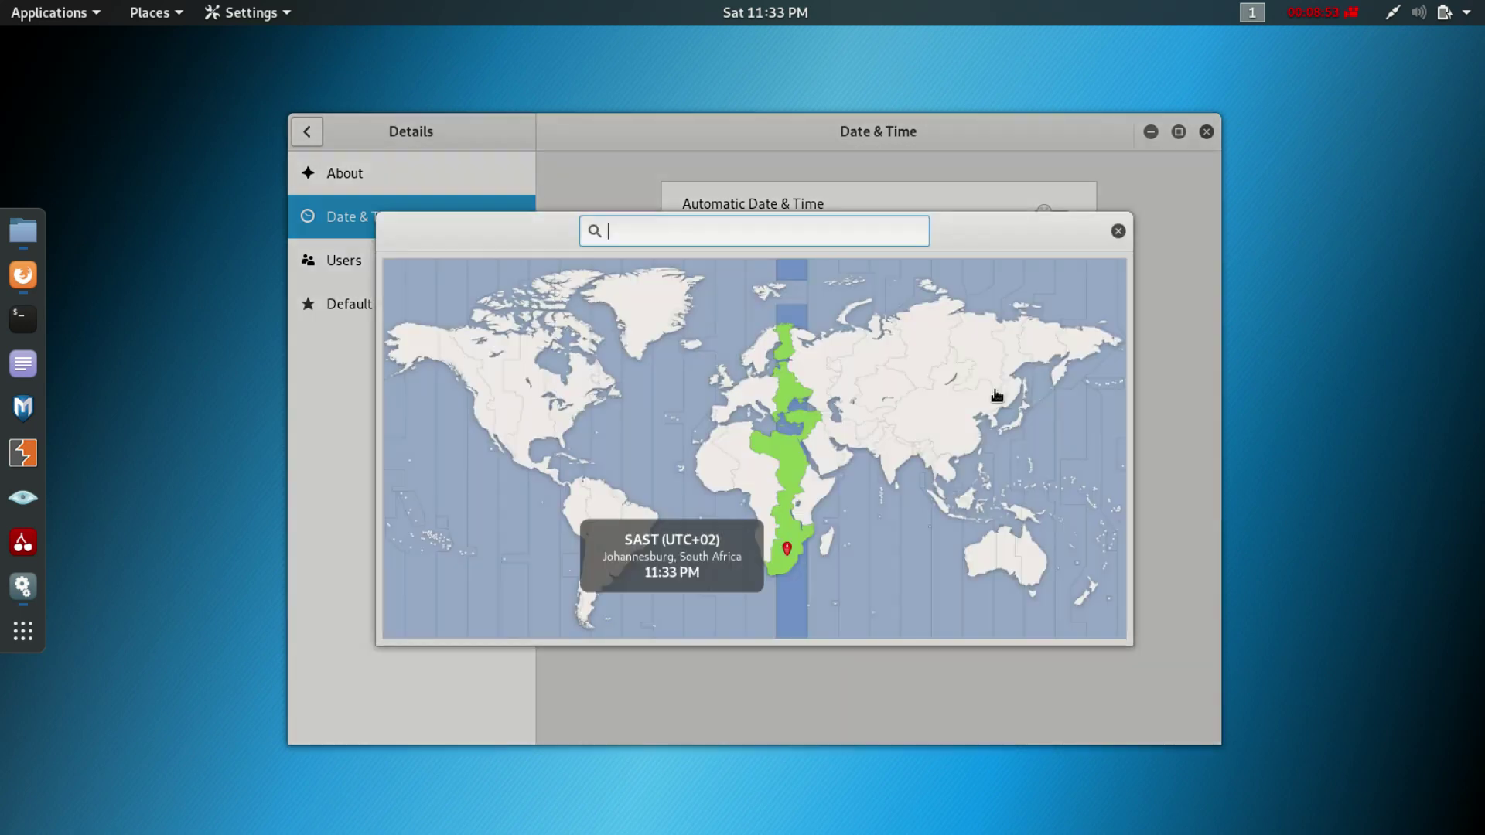
pyautogui.click(1117, 230)
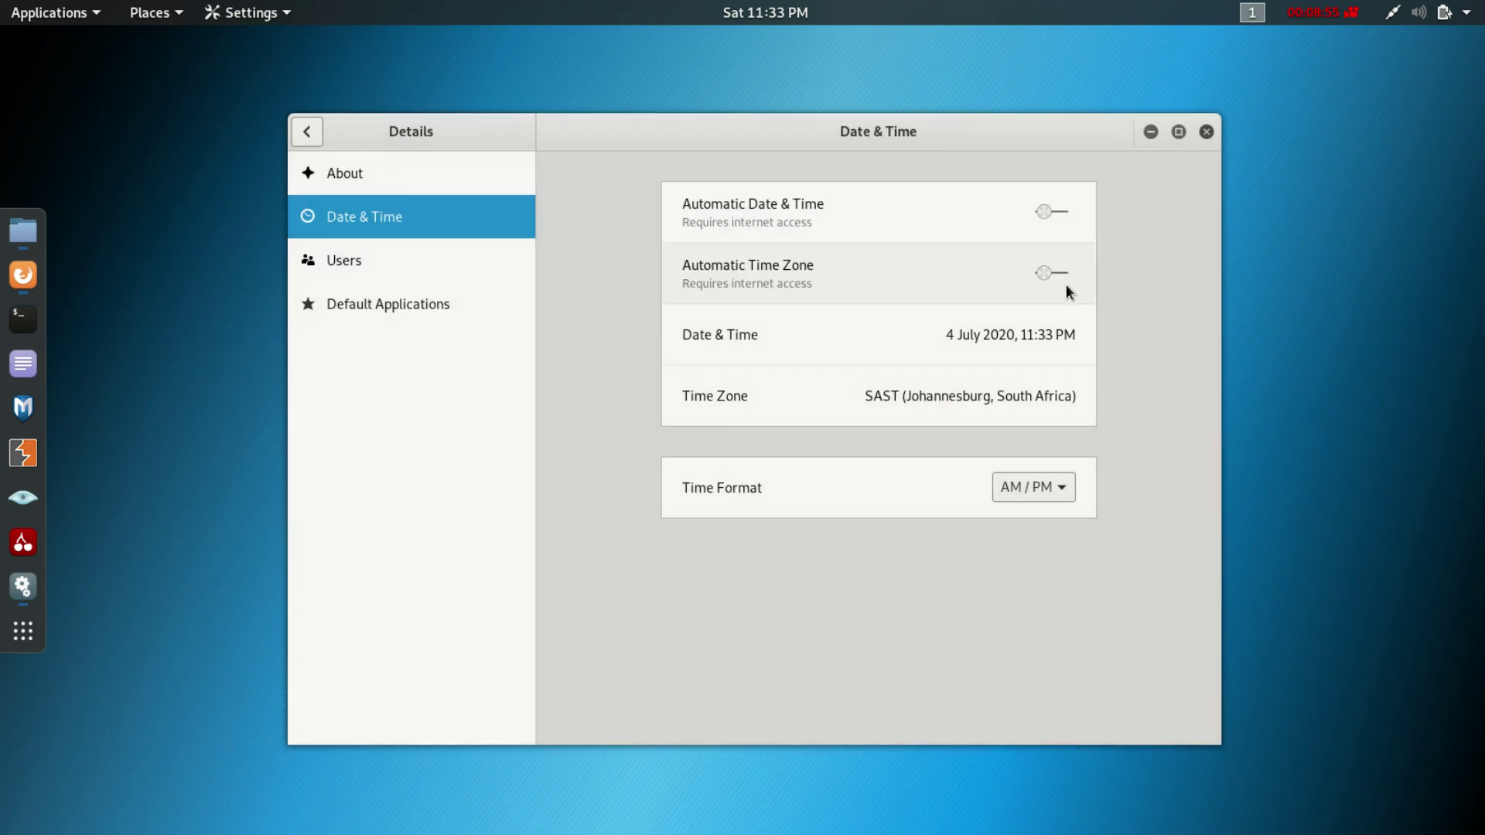
pyautogui.click(1058, 270)
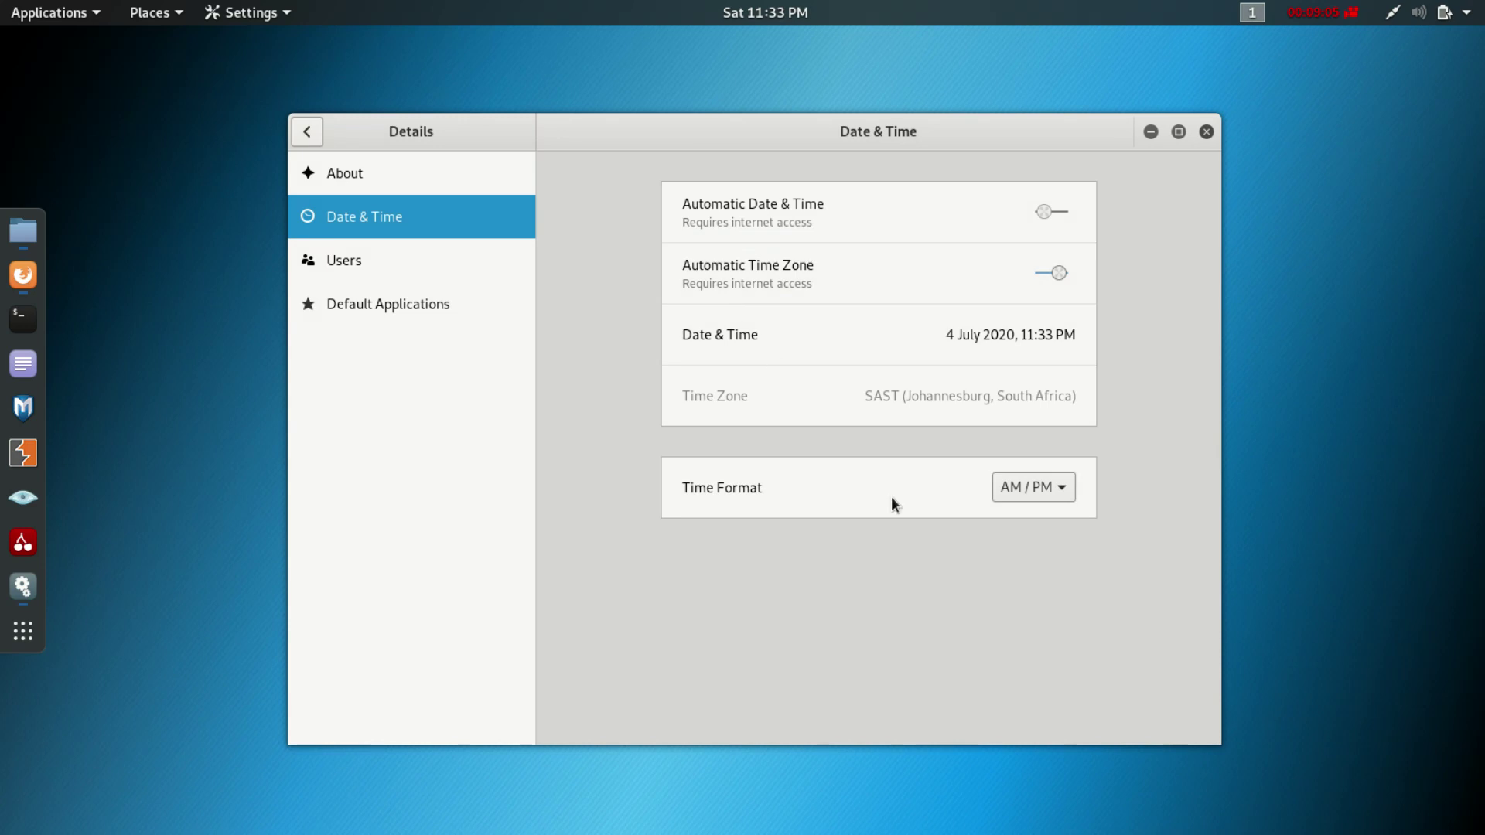
pyautogui.click(1071, 488)
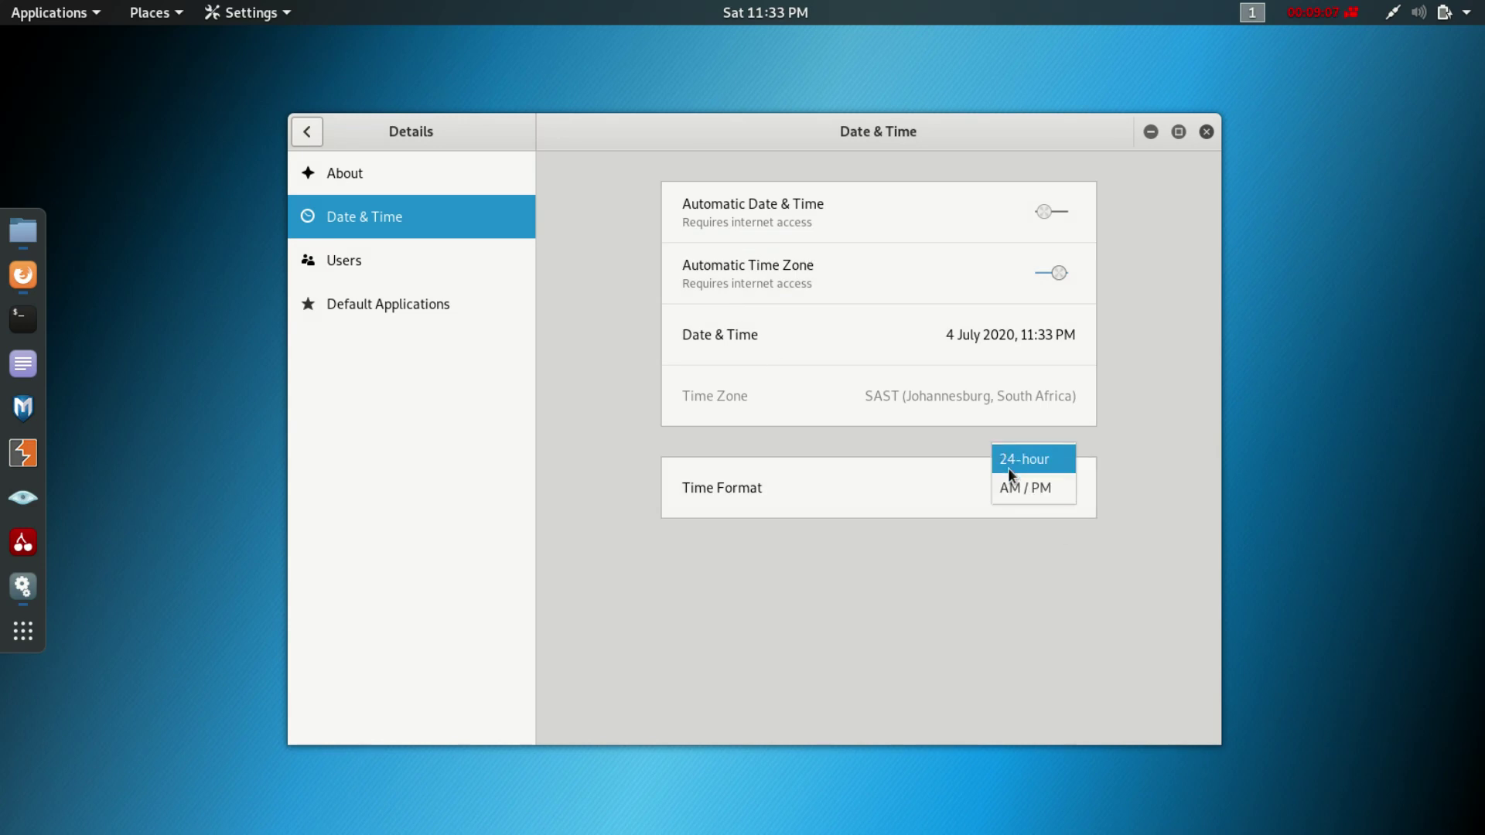
pyautogui.click(1010, 461)
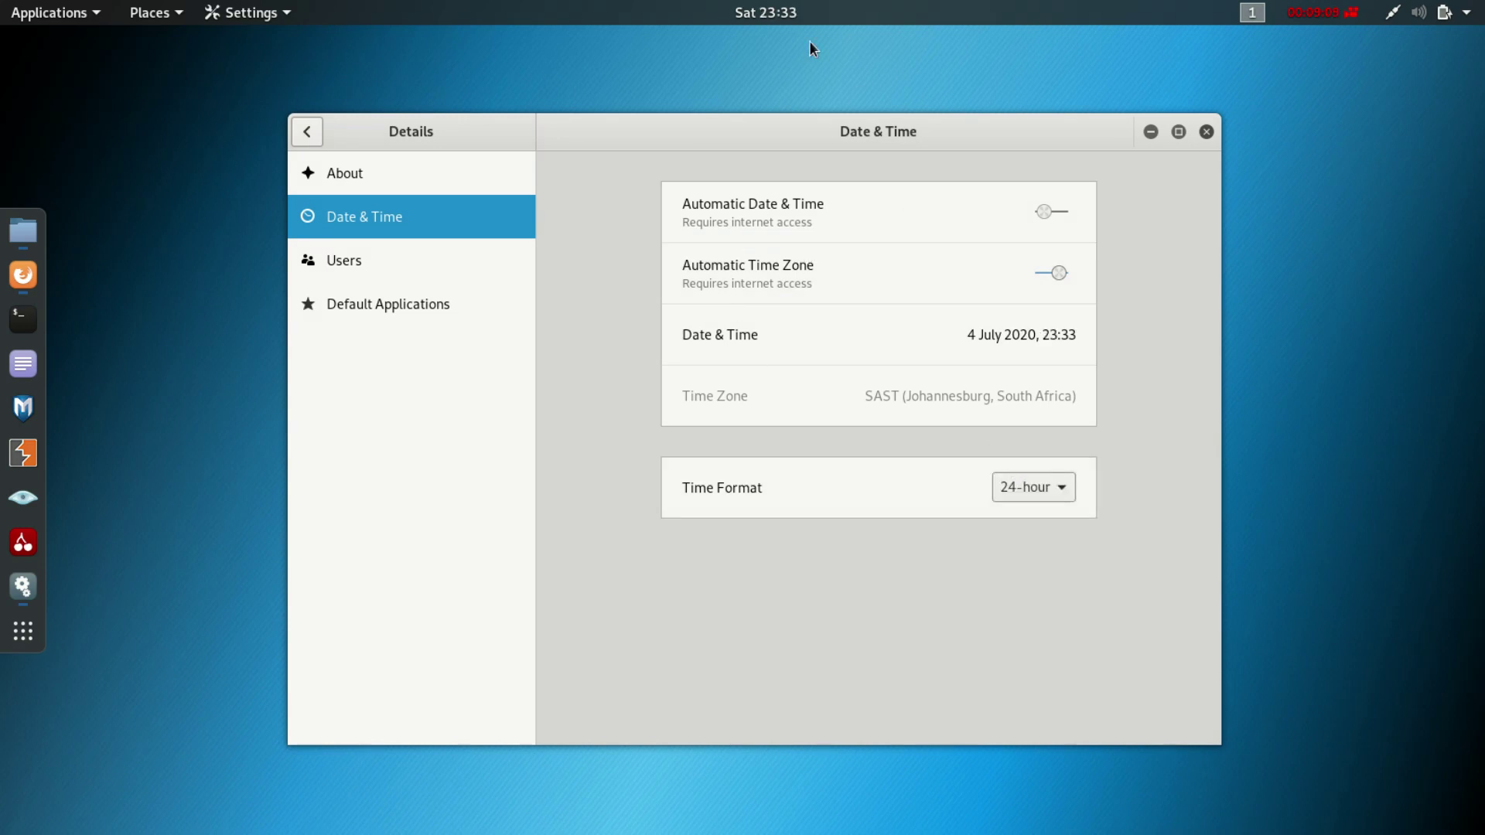
# Step: View the Users and Default Applications settings and return to the Date & Time settings
pyautogui.click(360, 258)
pyautogui.click(354, 305)
pyautogui.click(387, 232)
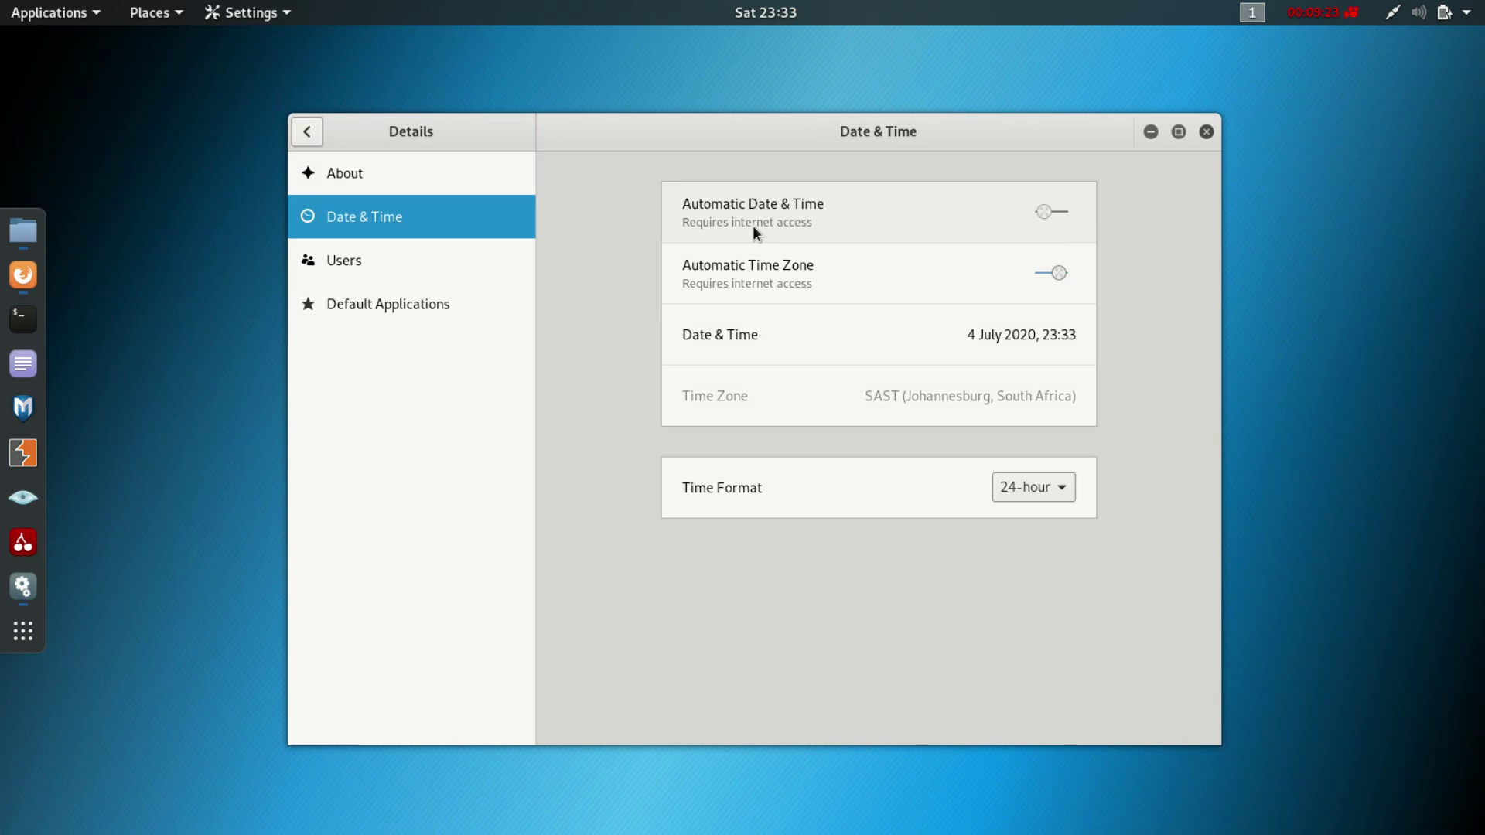
# Step: Try to turn on Automatic Date & Time, both with Automatic Time Zone on and with it turned off
pyautogui.click(1042, 215)
pyautogui.click(1043, 217)
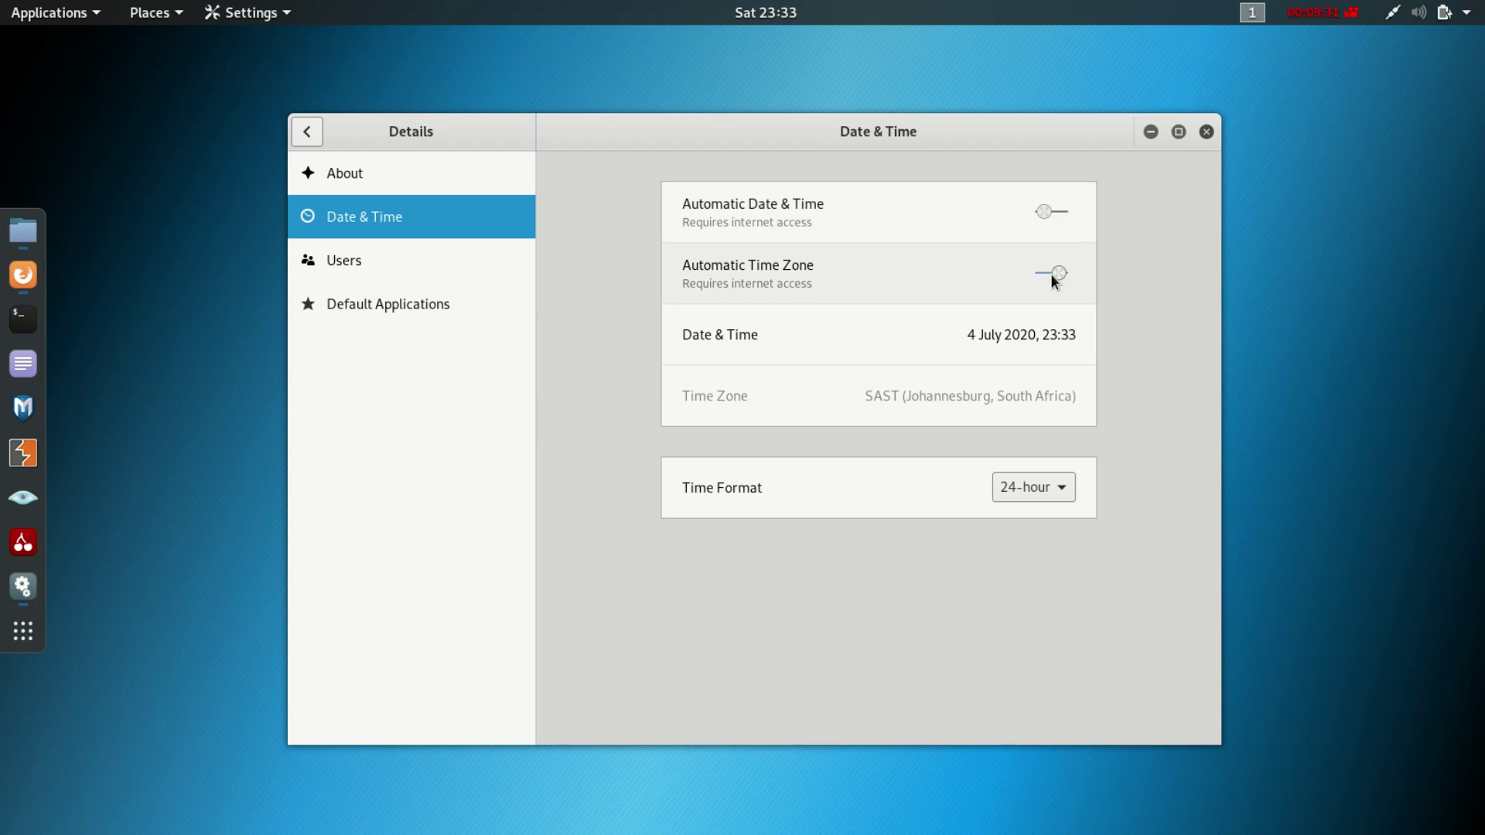
pyautogui.click(1050, 272)
pyautogui.click(1043, 213)
pyautogui.click(1047, 210)
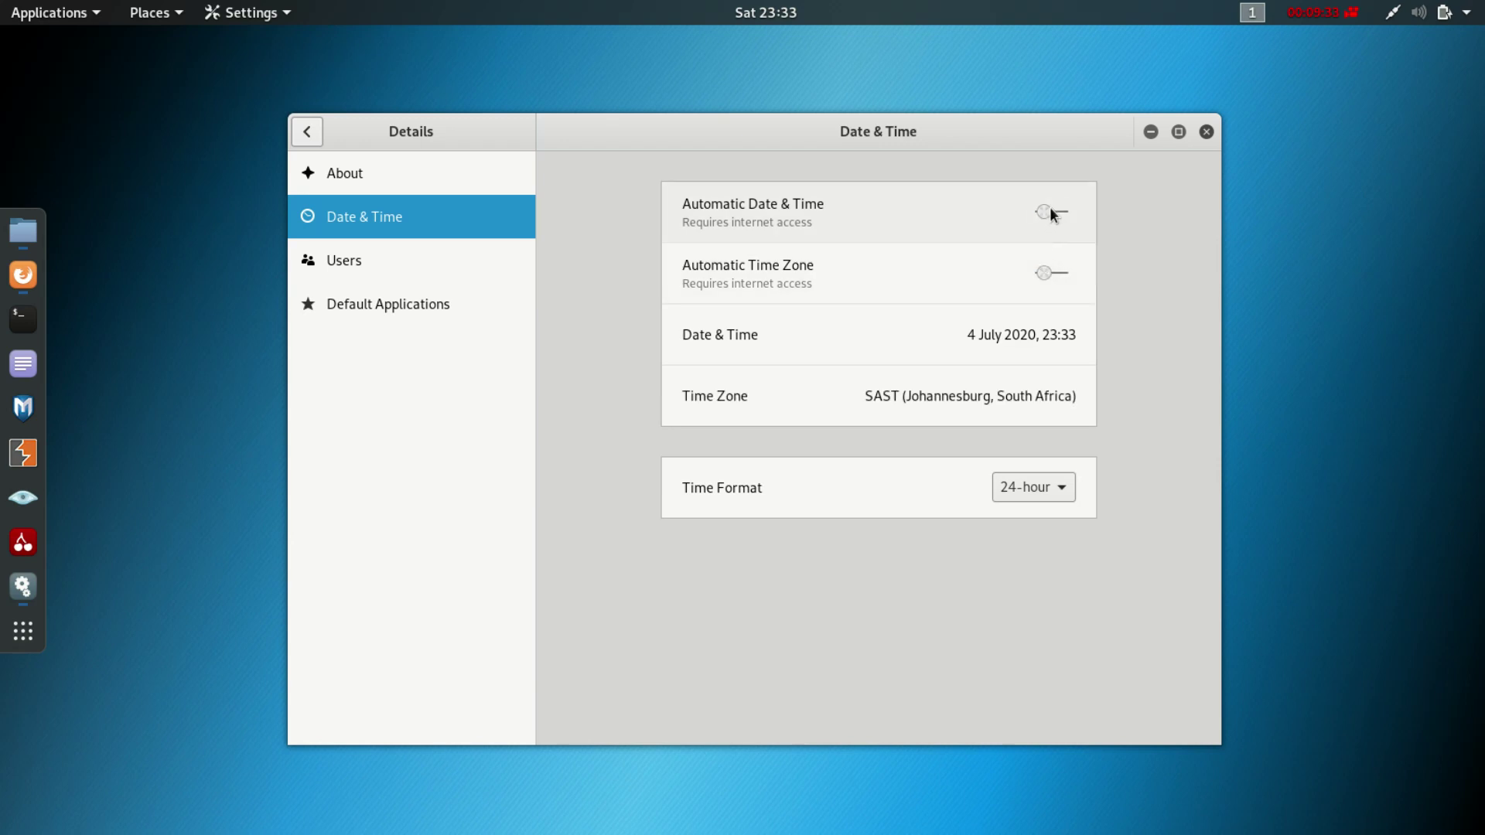
# Step: Toggle Automatic Date & Time repeatedly and turn on both Automatic Time Zone and Automatic Date & Time
pyautogui.click(1051, 209)
pyautogui.click(1074, 209)
pyautogui.click(1073, 210)
pyautogui.click(1063, 213)
pyautogui.click(1054, 276)
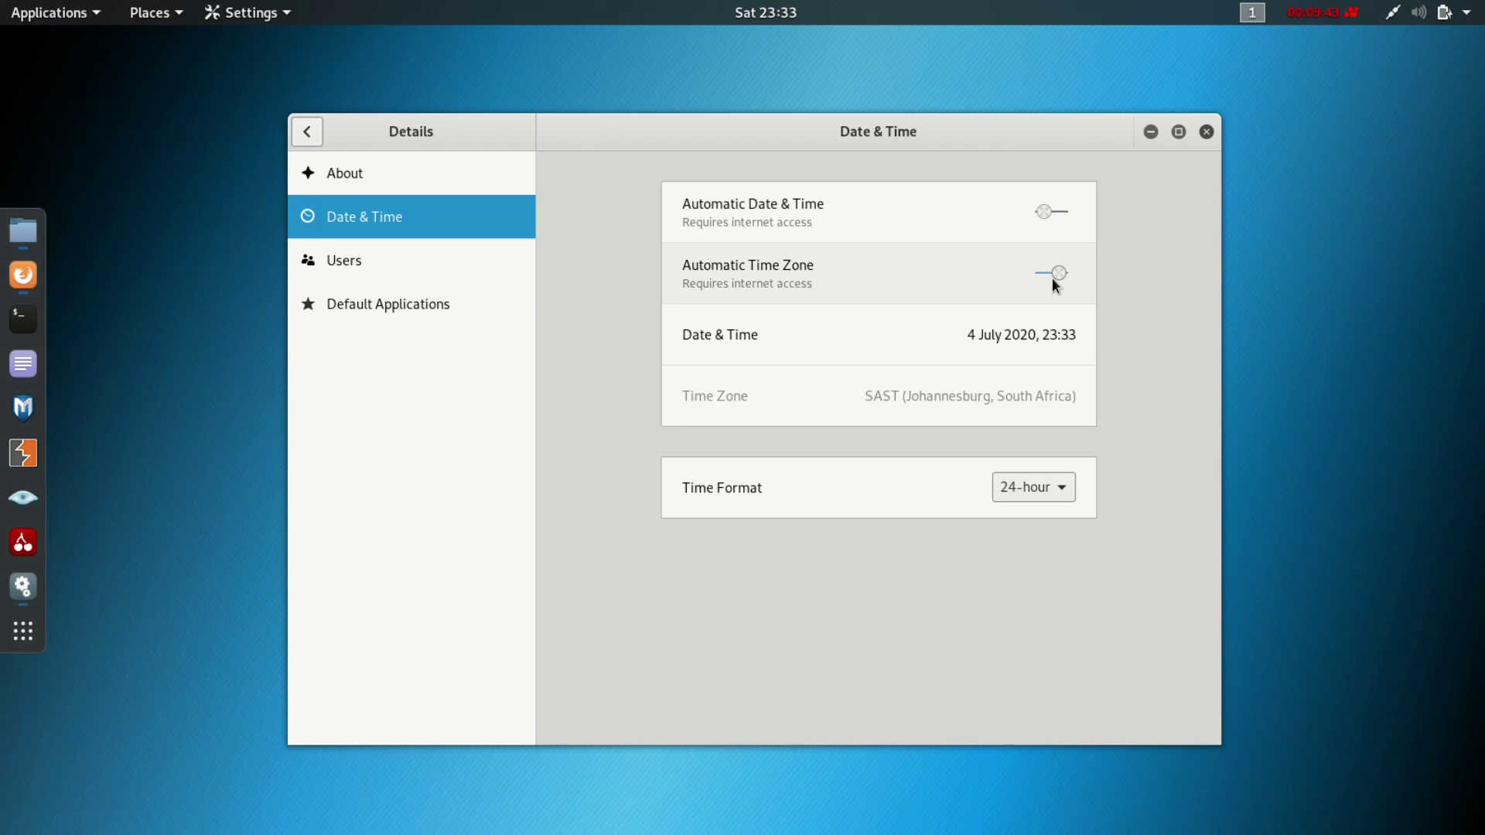
pyautogui.click(1052, 212)
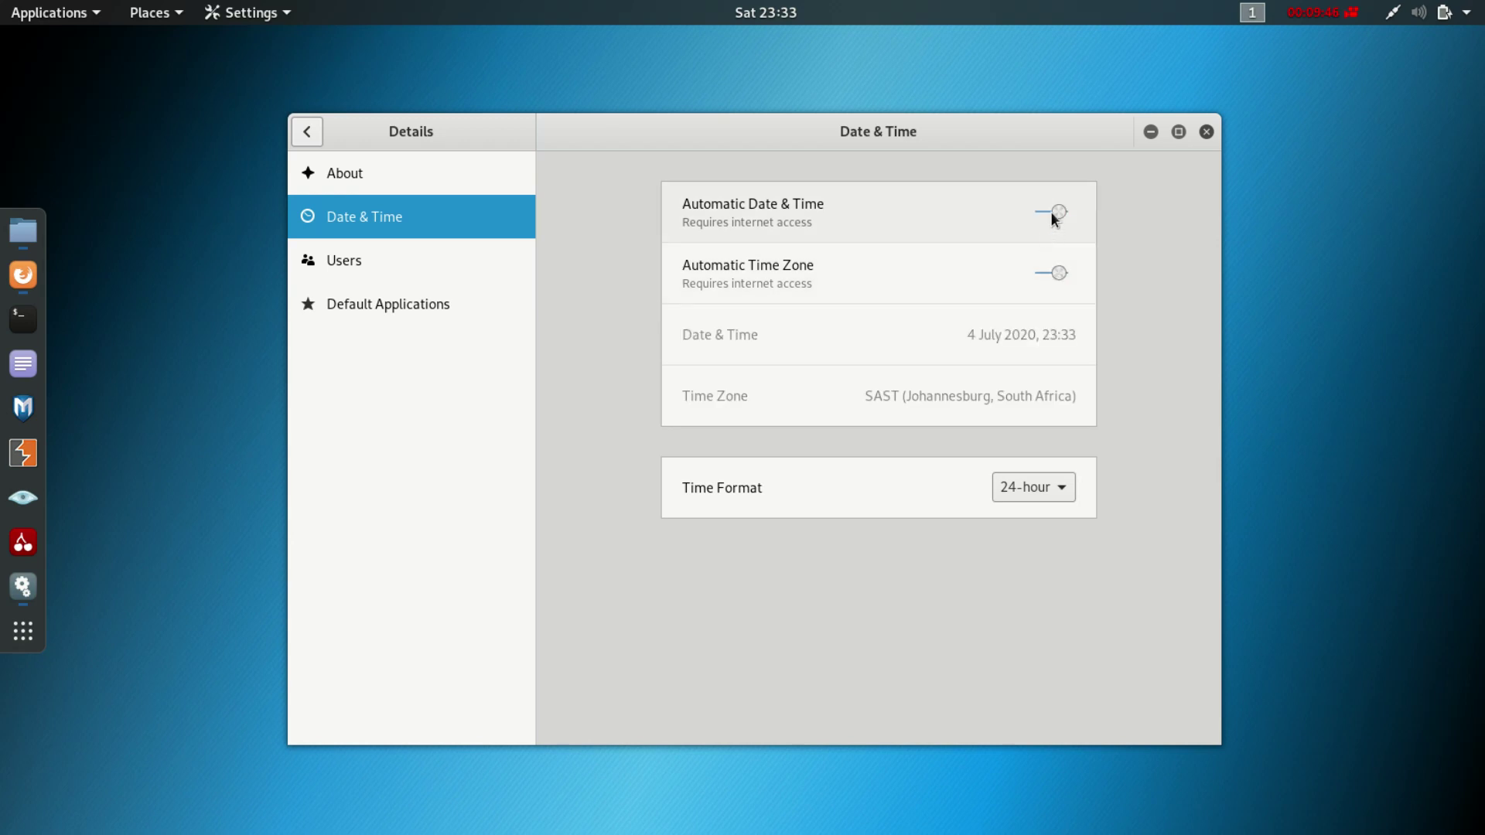
# Step: Turn off Automatic Time Zone and set the time format to AM / PM
pyautogui.click(1052, 271)
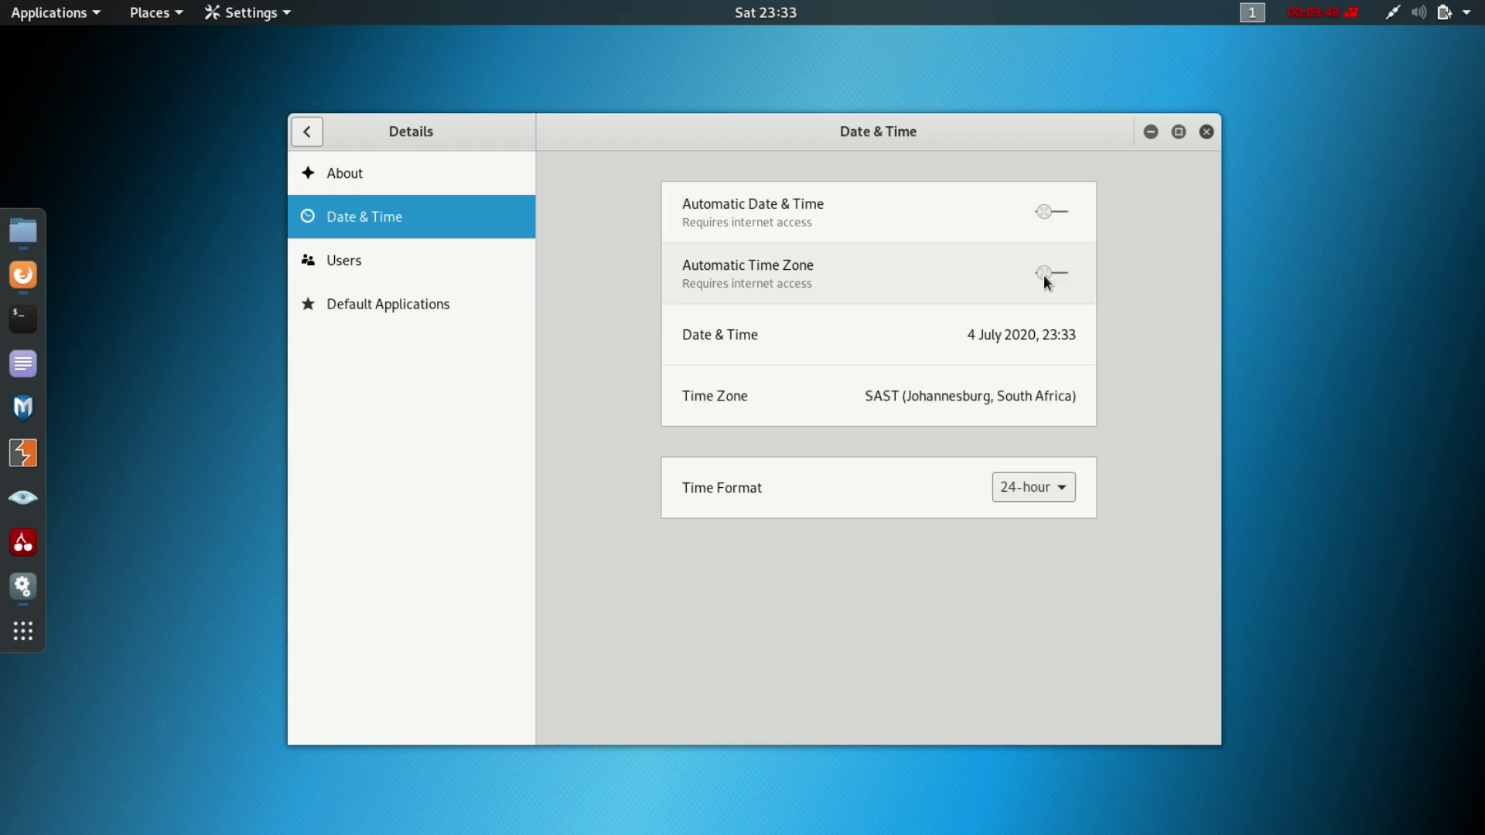
pyautogui.click(1039, 501)
pyautogui.click(1031, 515)
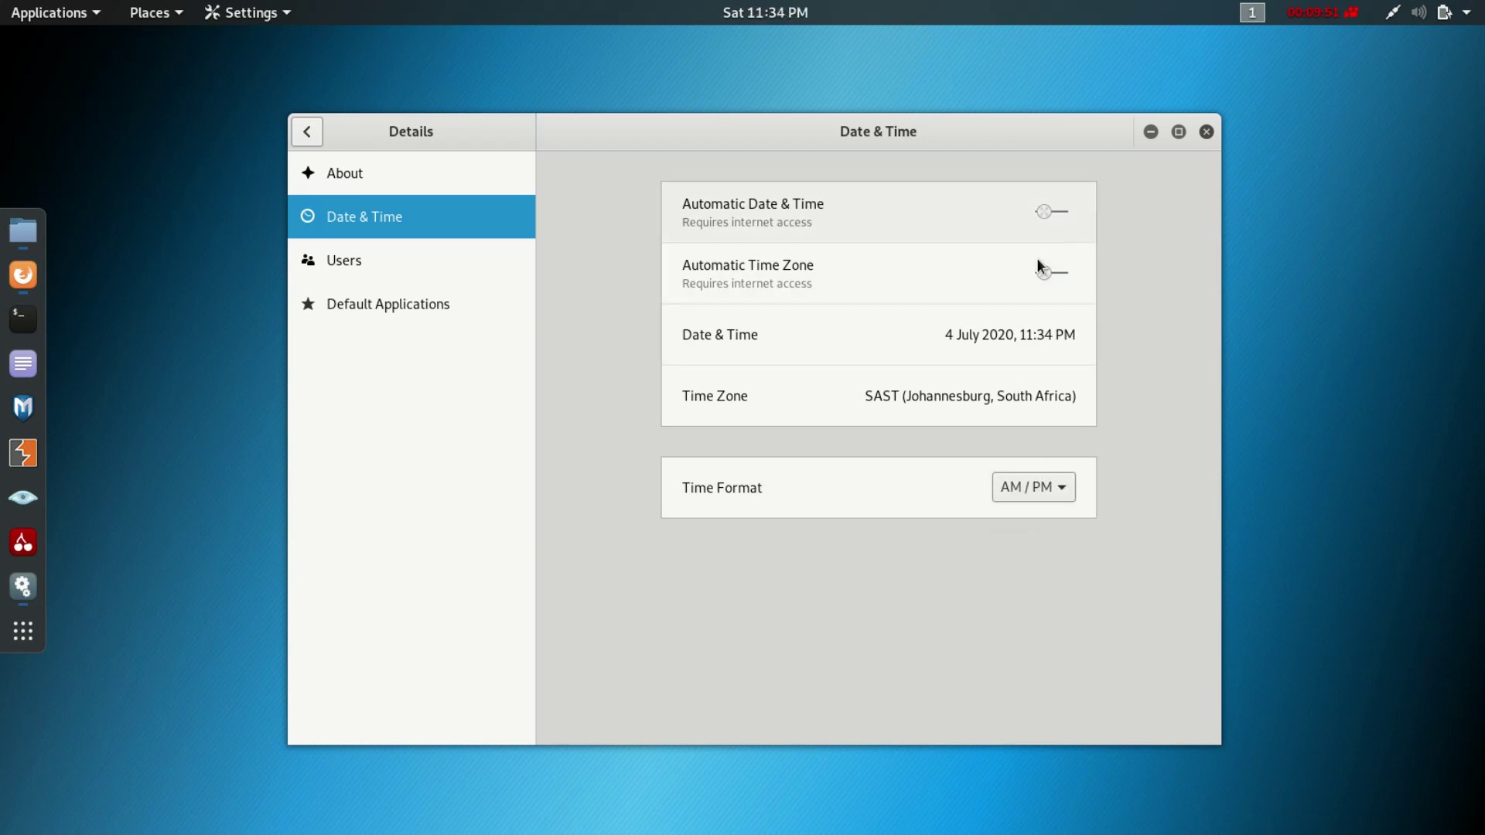
# Step: Try to turn on Automatic Date & Time while Automatic Time Zone is off
pyautogui.click(1050, 212)
pyautogui.click(1051, 212)
pyautogui.click(1075, 209)
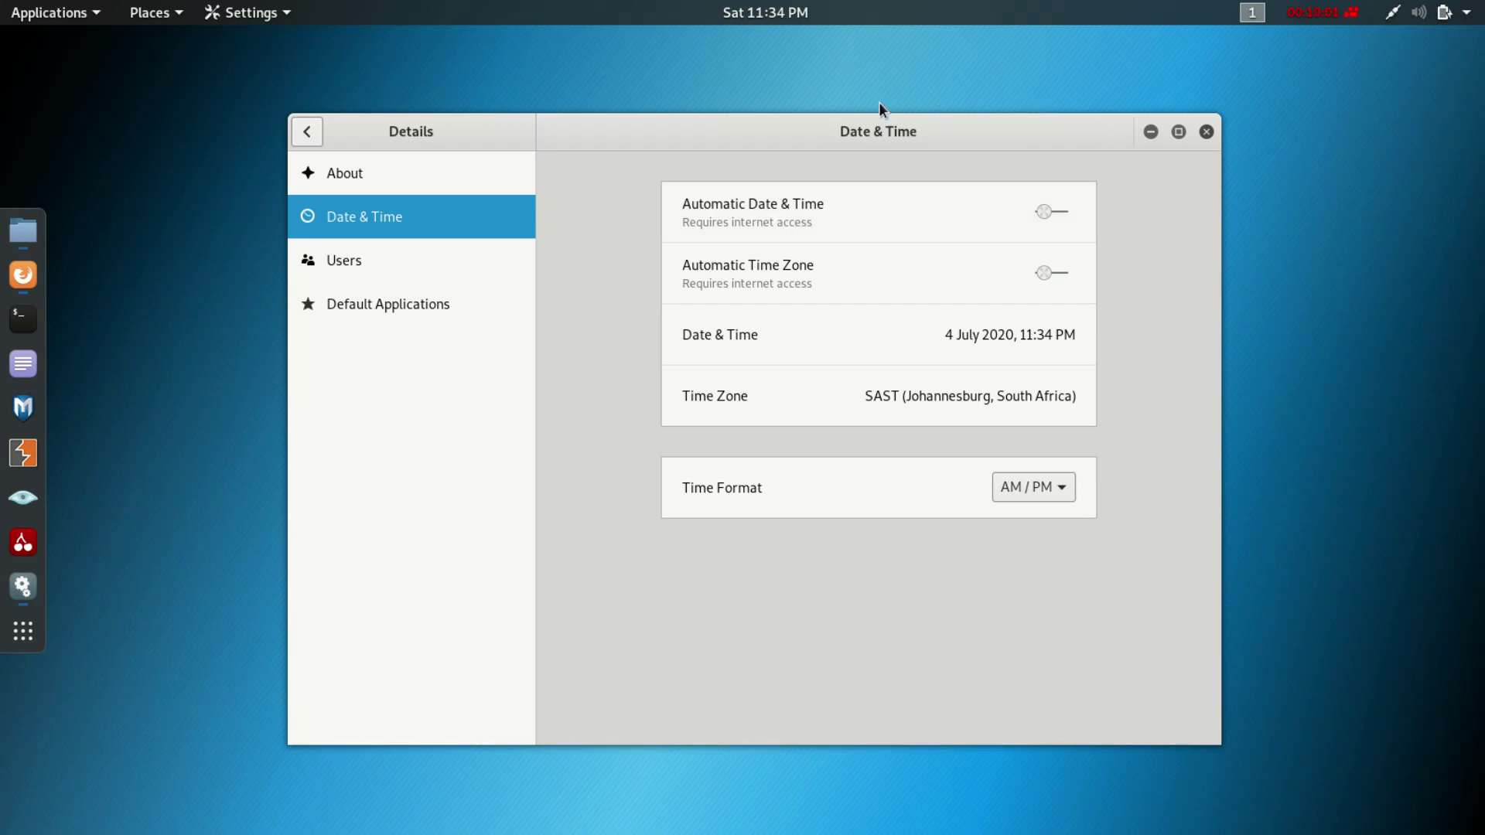
# Step: Move Firefox below the terminal in the dock and launch Firefox
pyautogui.moveTo(23, 275); pyautogui.dragTo(23, 320)
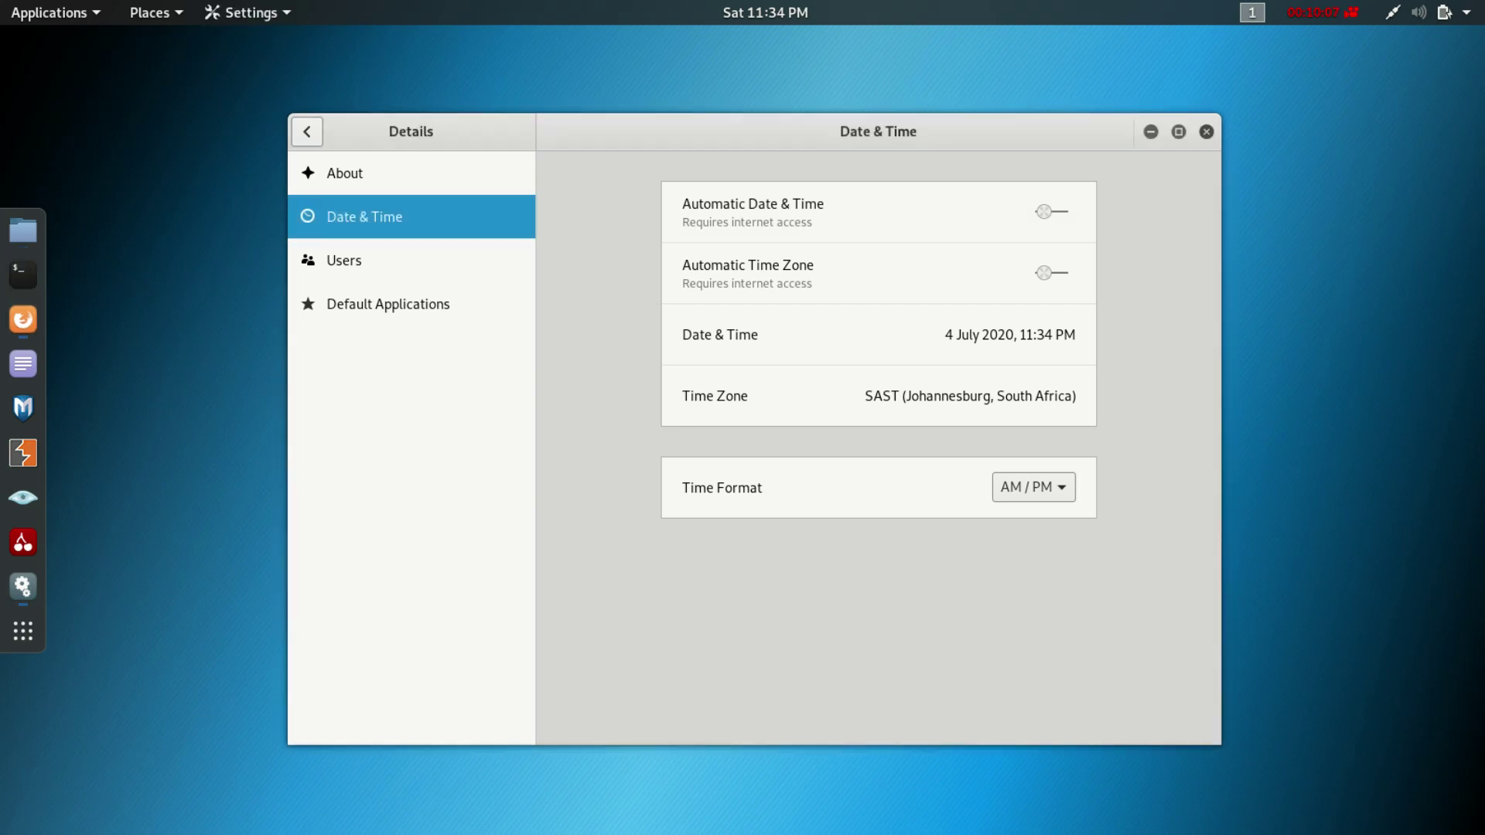
pyautogui.click(23, 320)
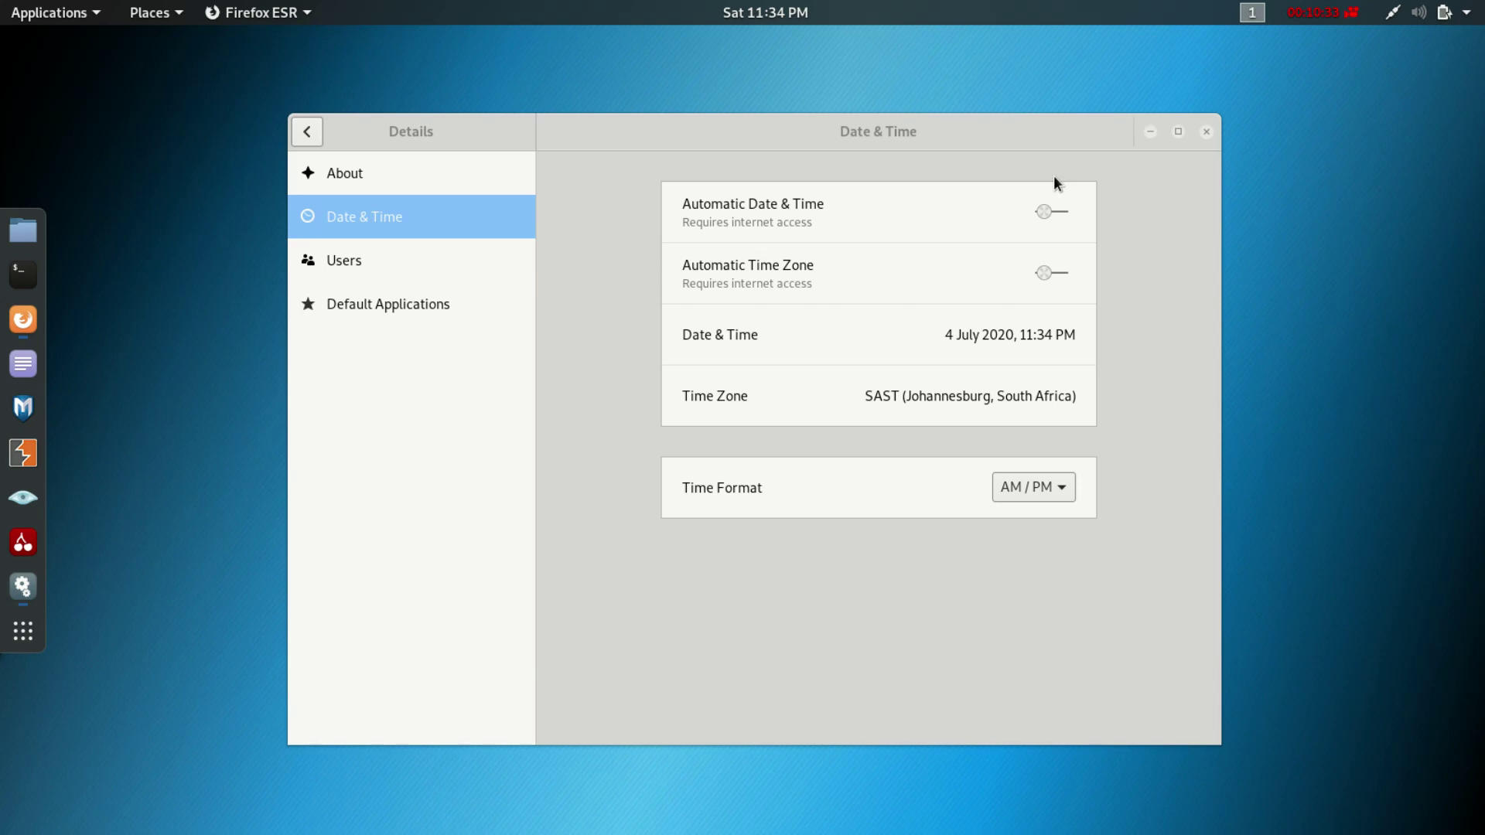
# Step: Return to the Date & Time settings and try to turn on Automatic Date & Time
pyautogui.click(1041, 212)
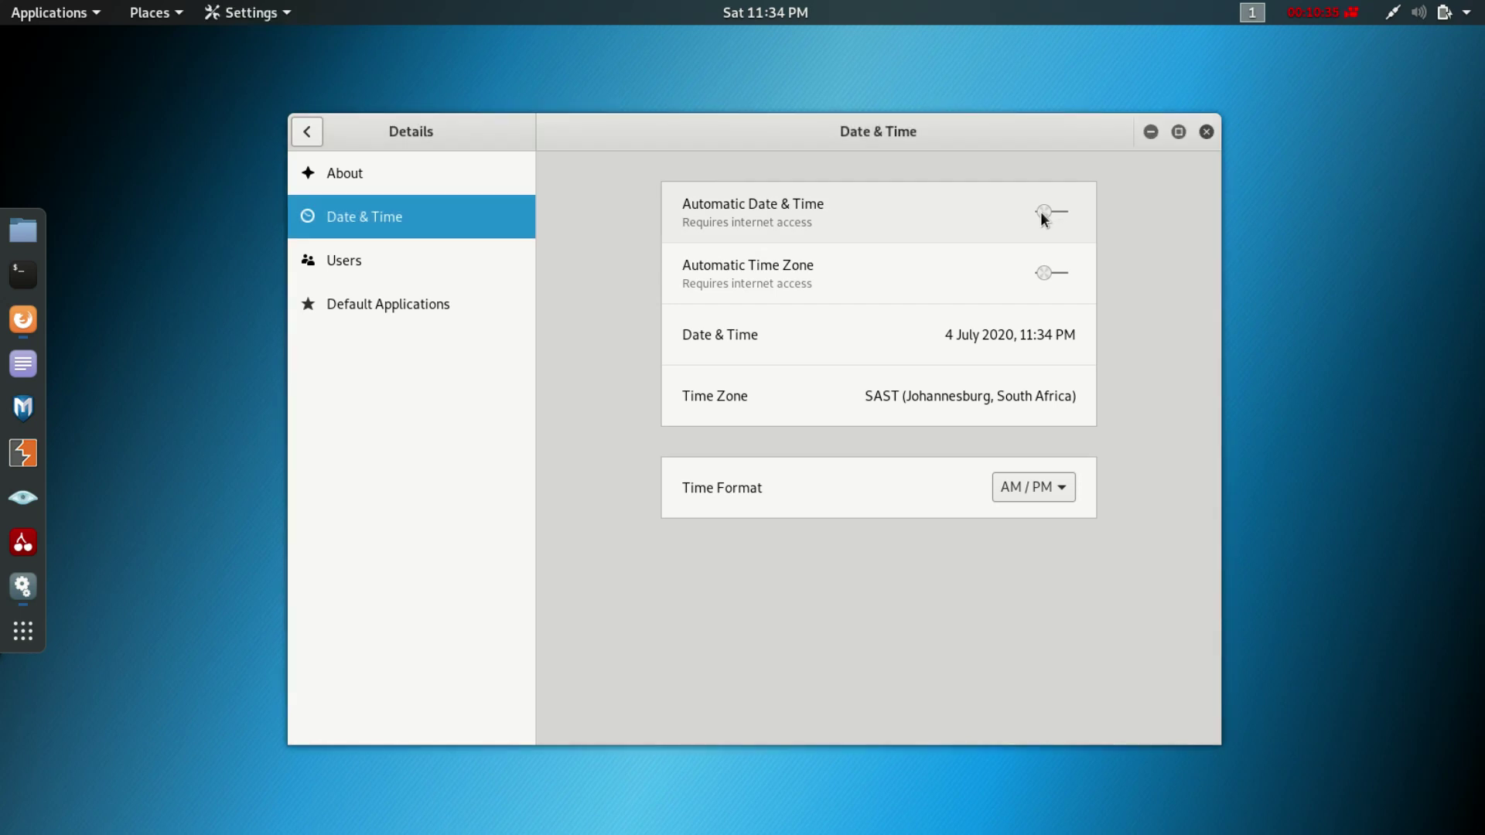